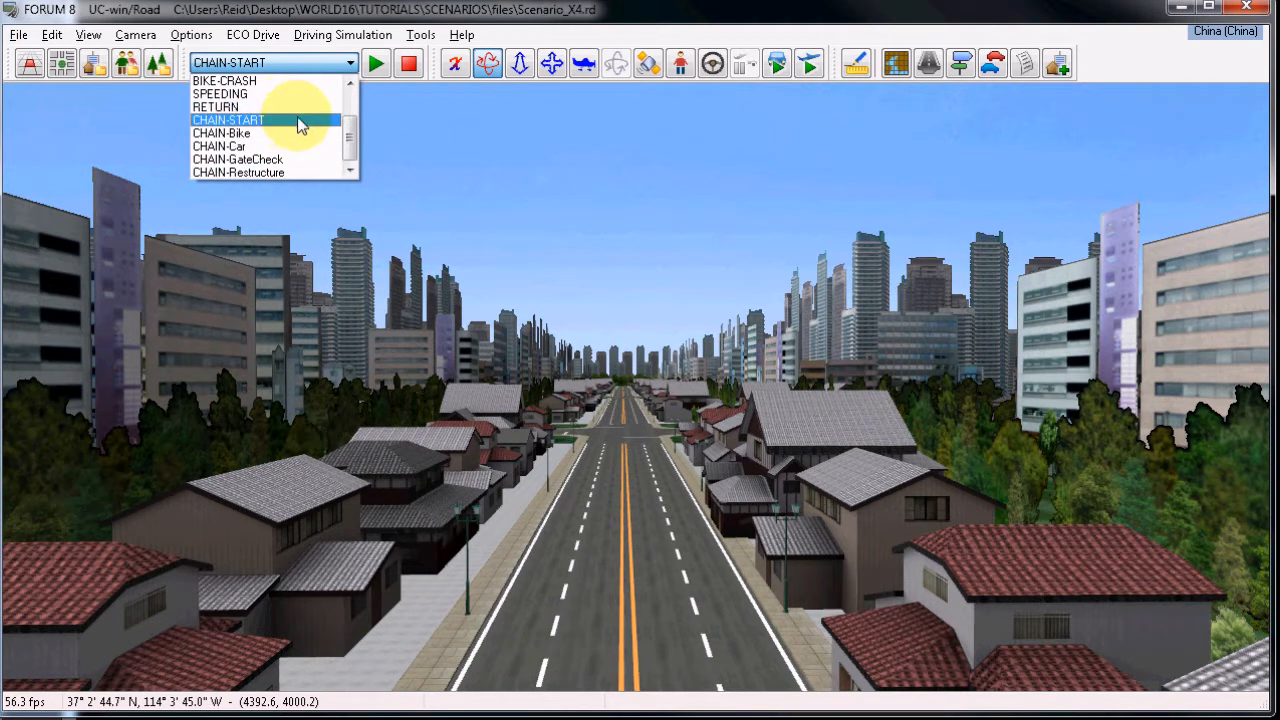
Choose the CHAIN-START scenario from the scenario list and run it.
drag(352, 145, 358, 108)
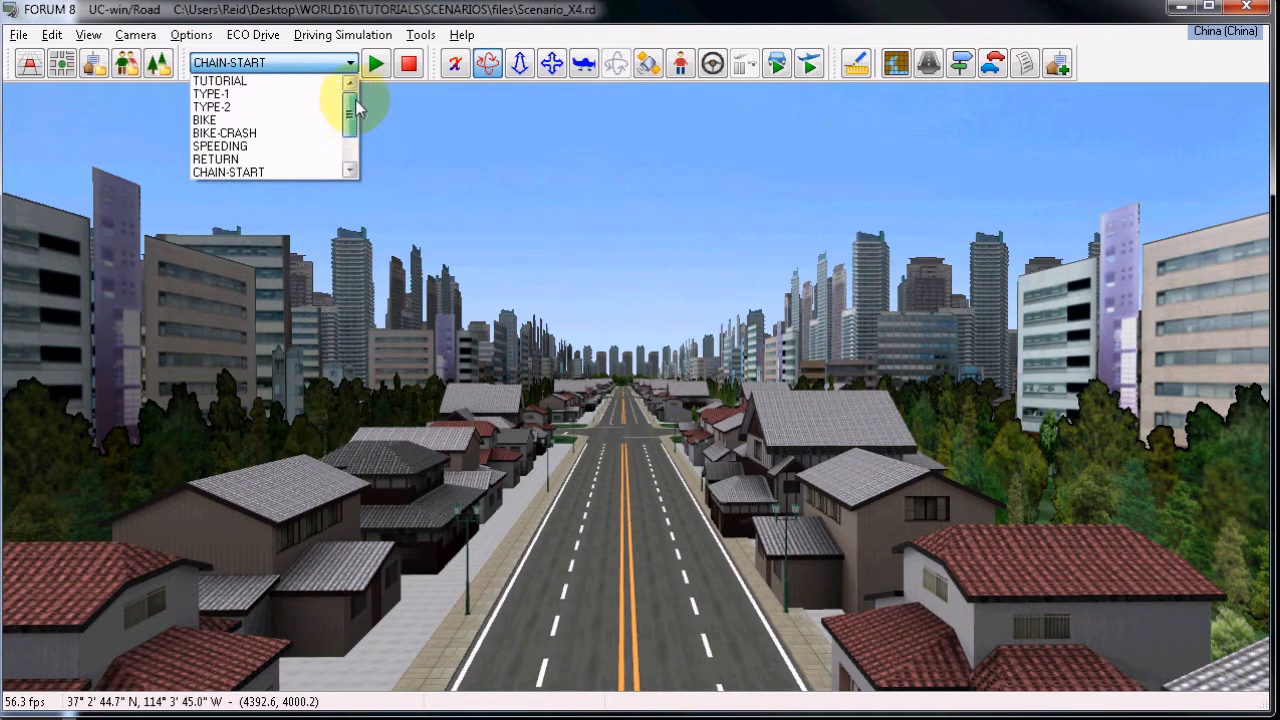
drag(354, 104, 356, 128)
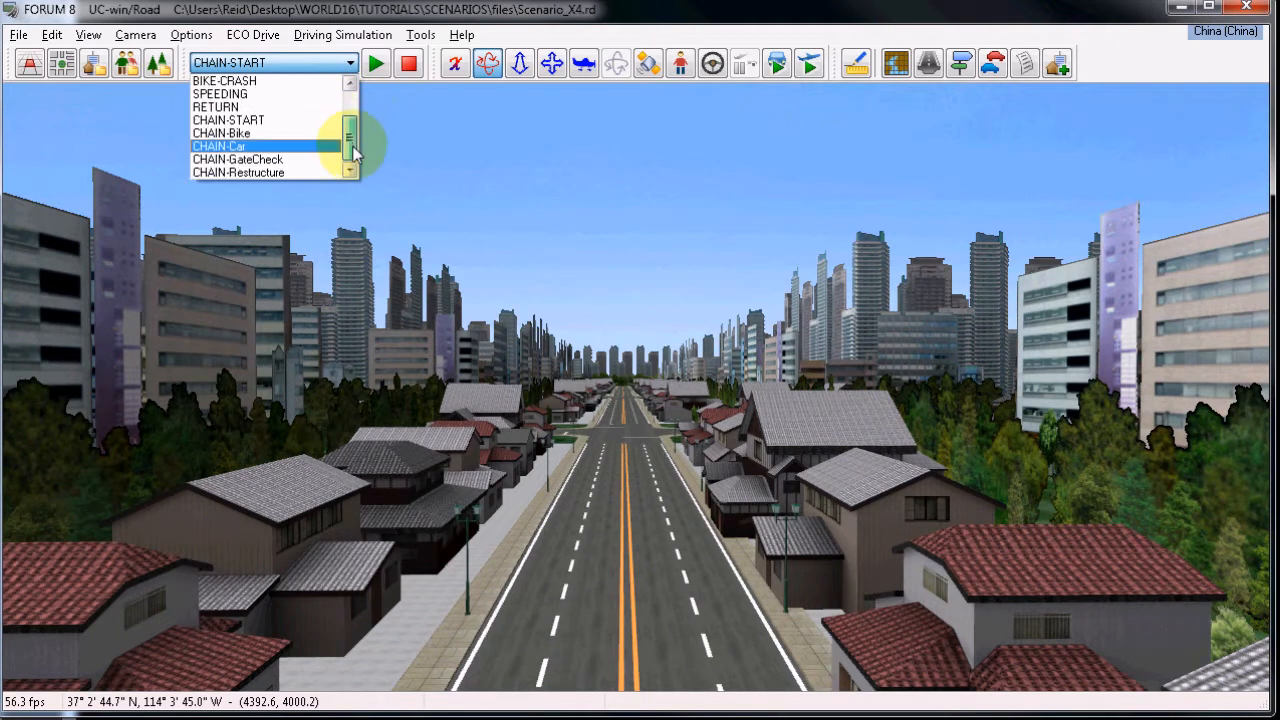
click(277, 121)
click(376, 65)
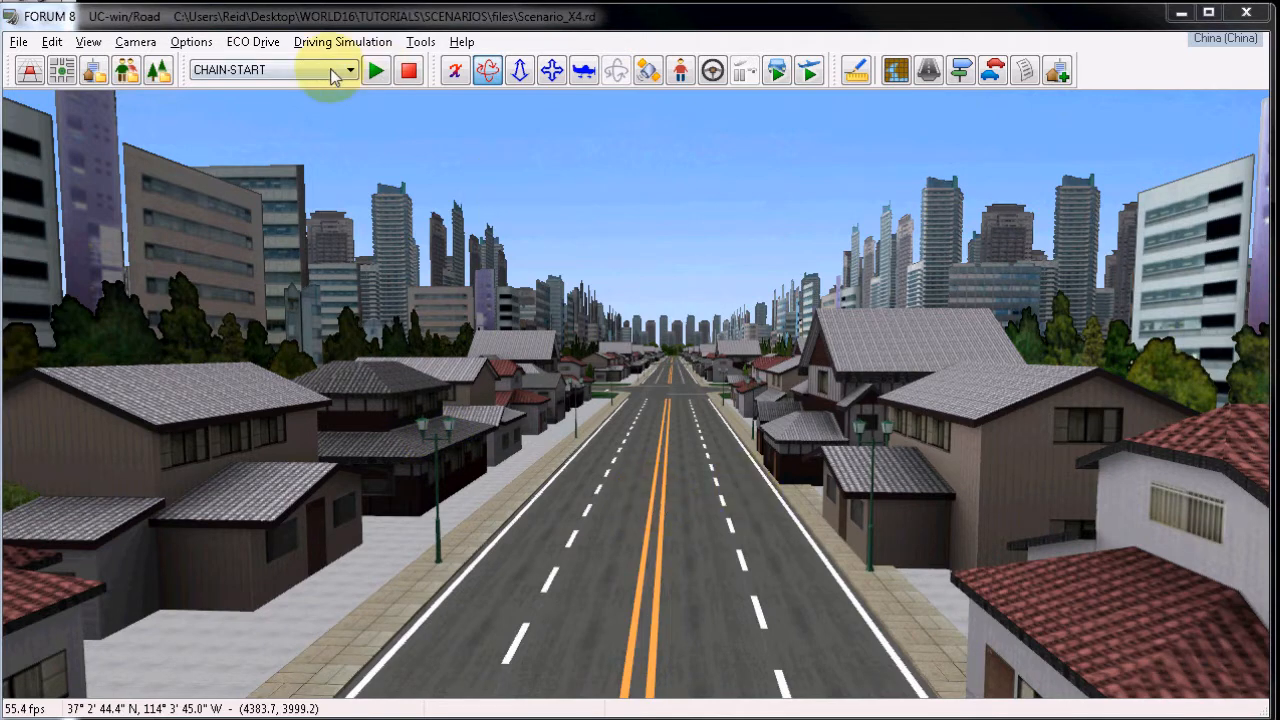
Run the CHAIN-START scenario again briefly and stop it.
click(376, 70)
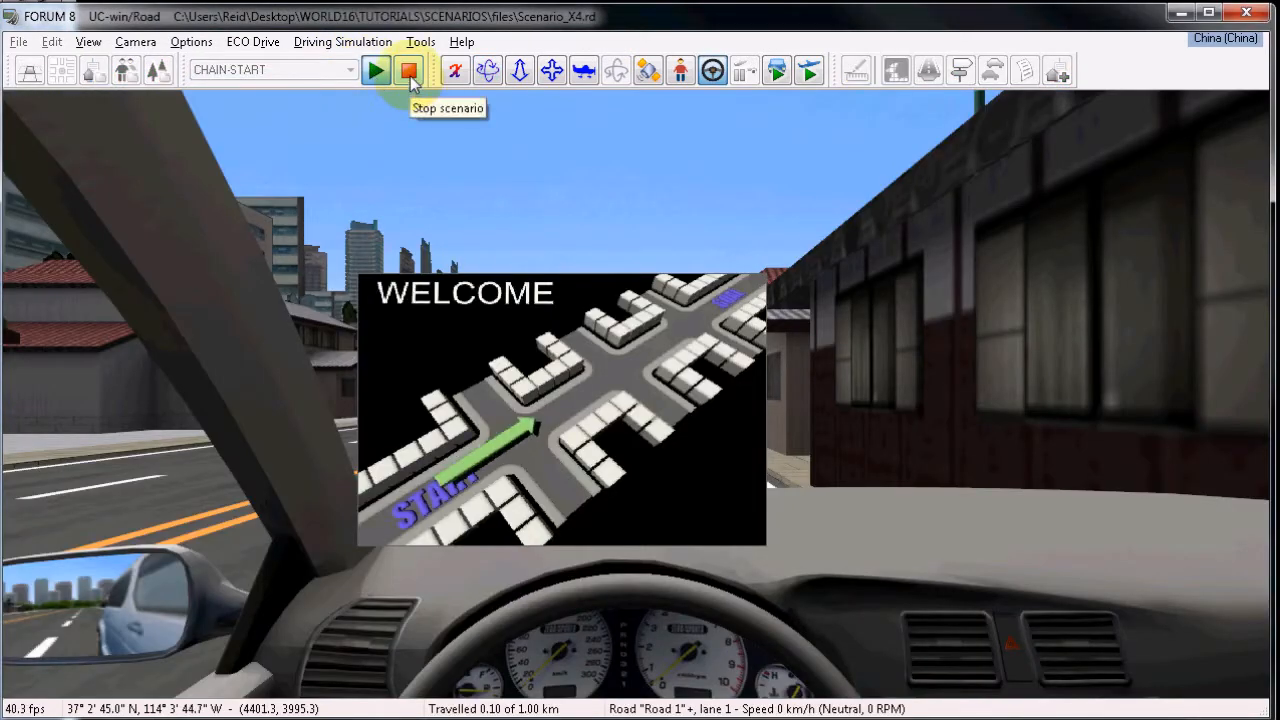
click(412, 72)
drag(788, 338, 749, 335)
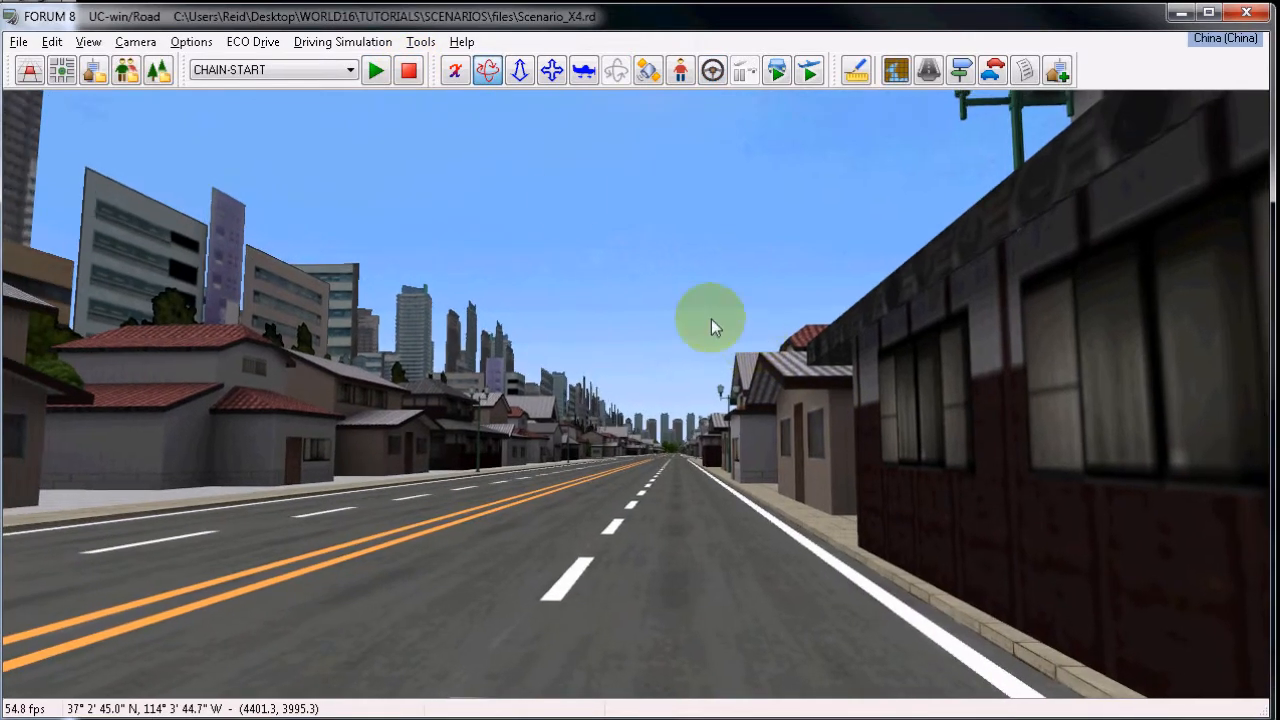
Raise the camera above the street and angle it to overlook the road and surrounding houses.
click(519, 70)
drag(651, 320, 570, 153)
click(487, 70)
drag(603, 211, 666, 288)
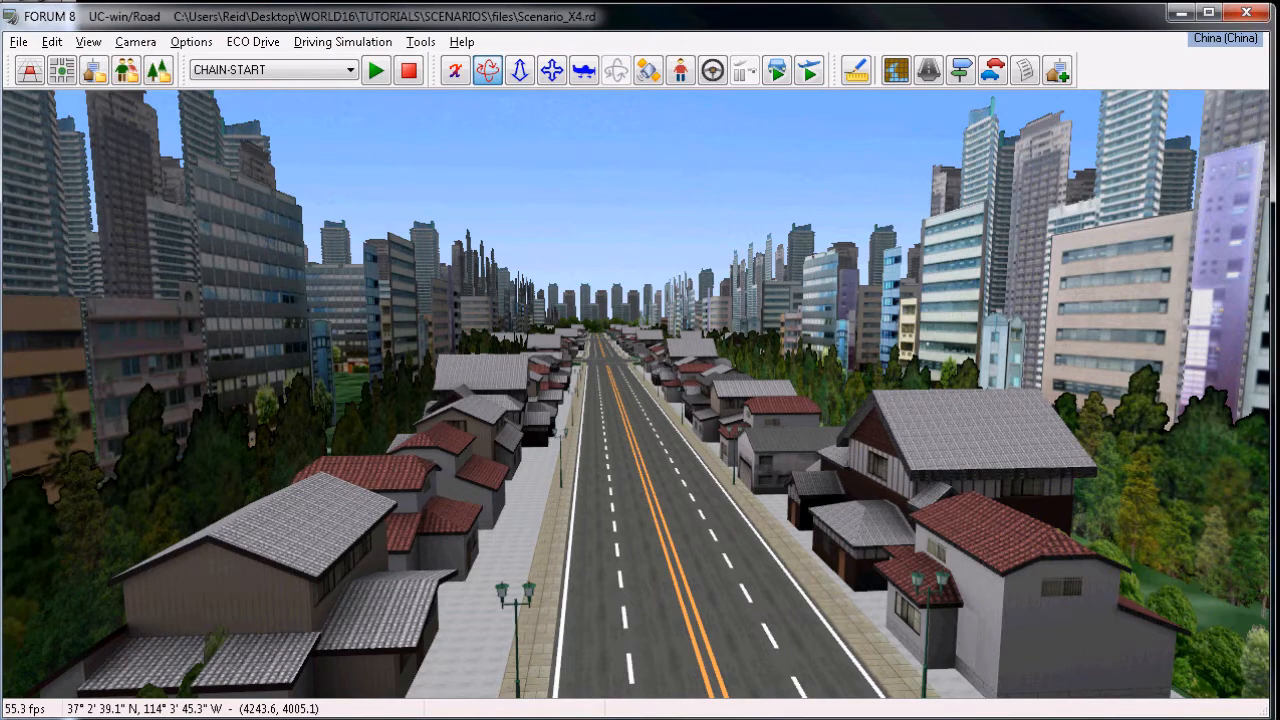
scroll(931, 417, up, 5)
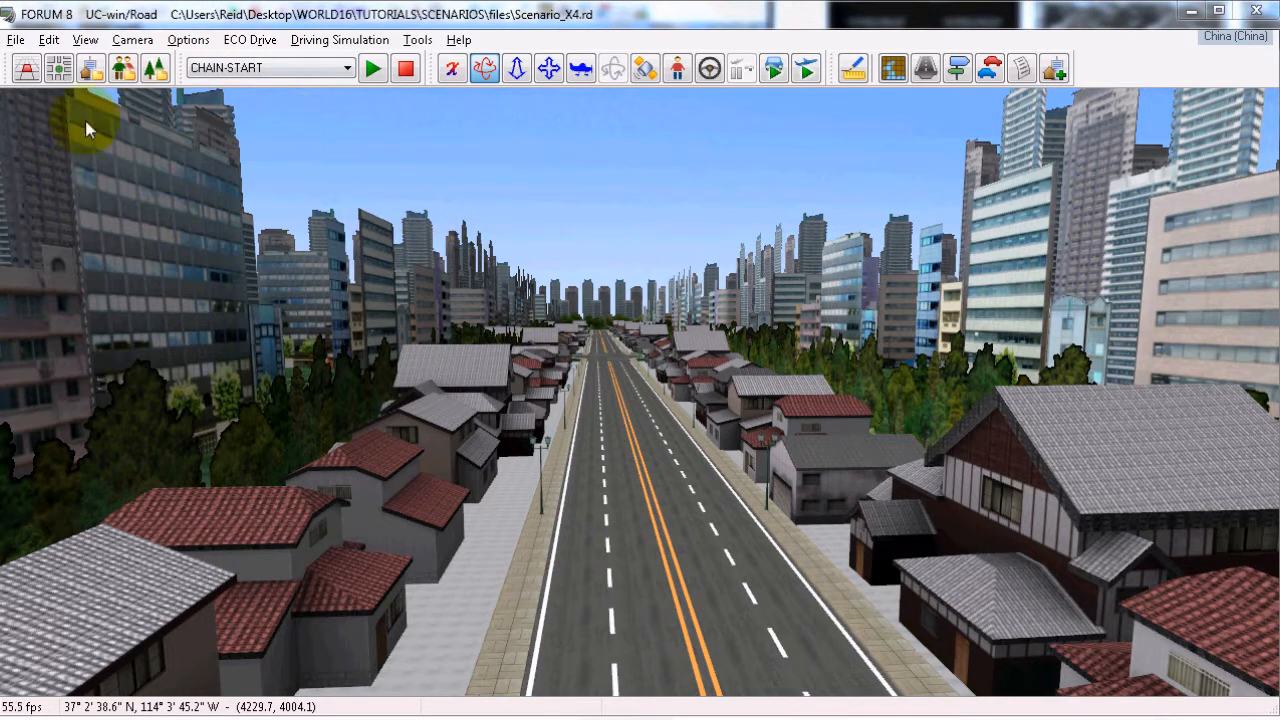
Browse the downloadable Road DB examples for the ones that include scenarios, and close the browser.
click(16, 40)
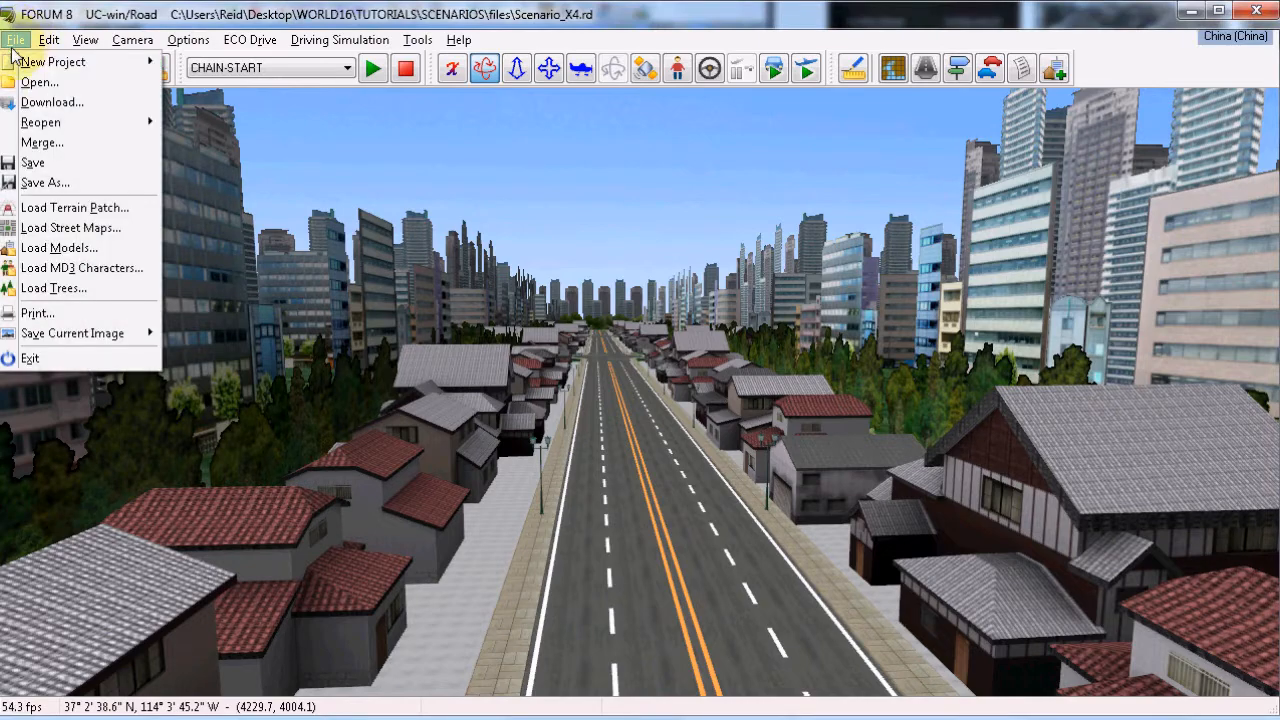
click(50, 106)
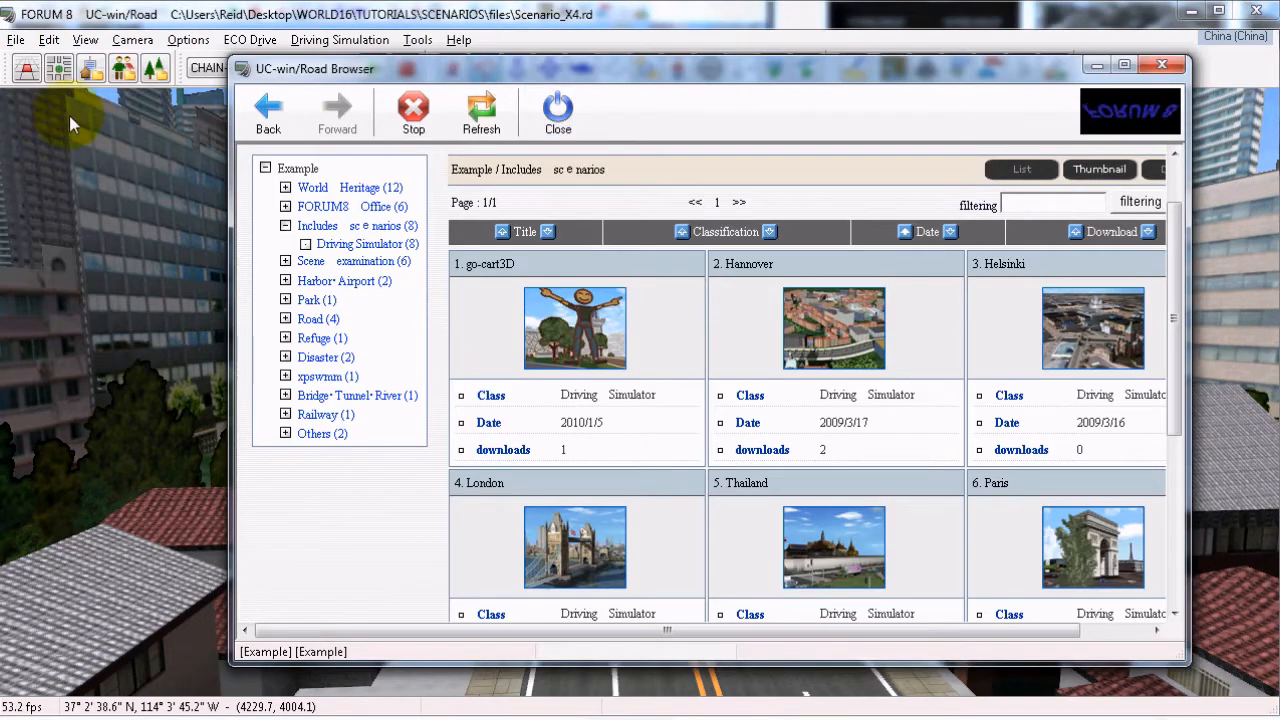
click(268, 172)
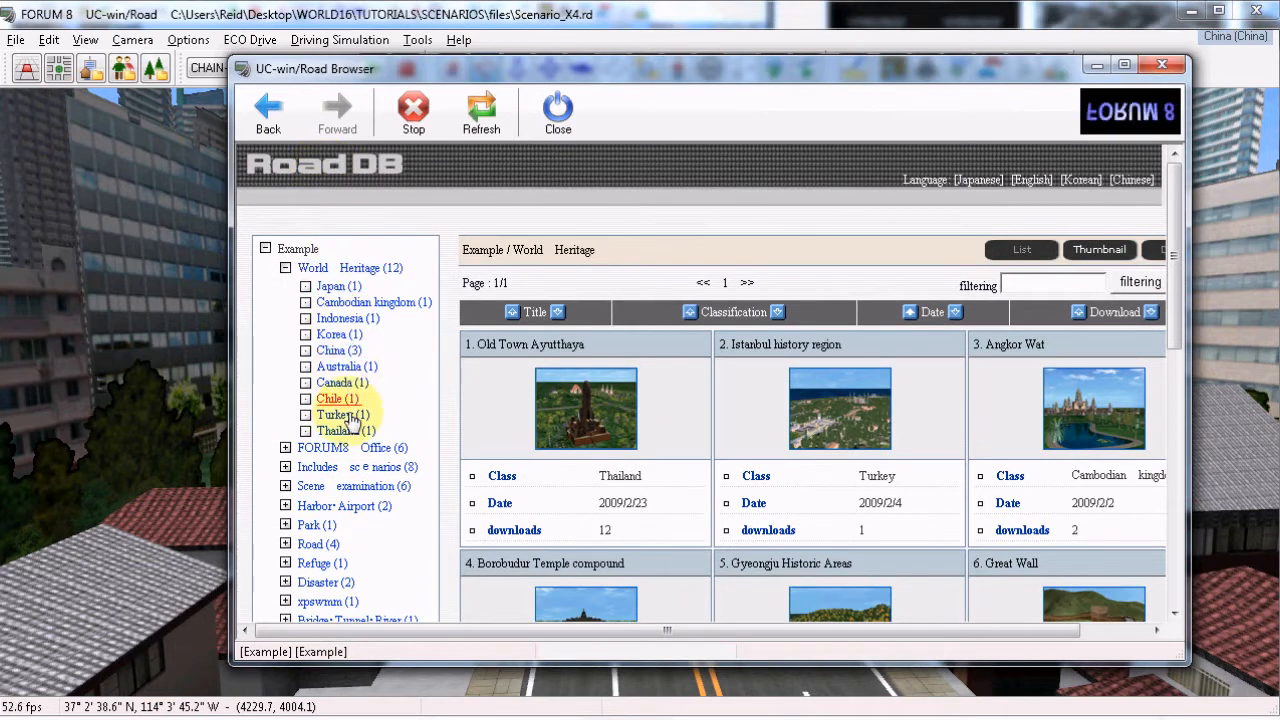
click(345, 468)
drag(1173, 226, 1152, 299)
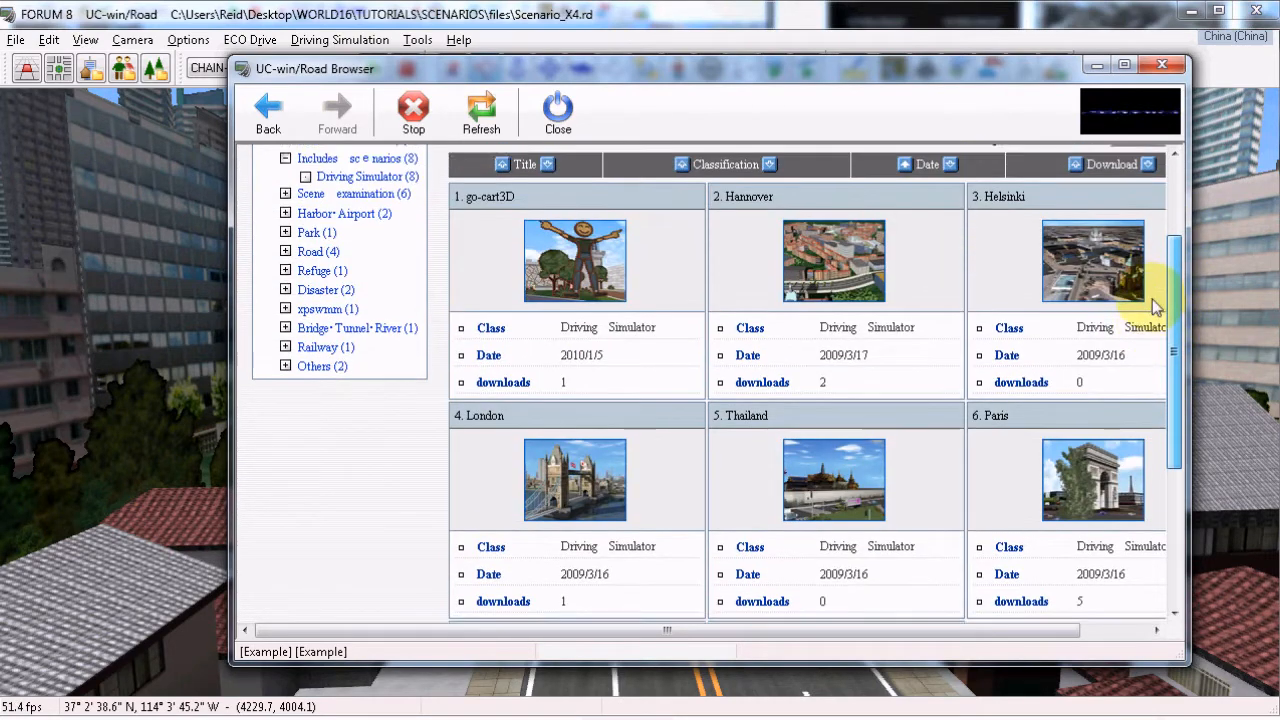
click(557, 115)
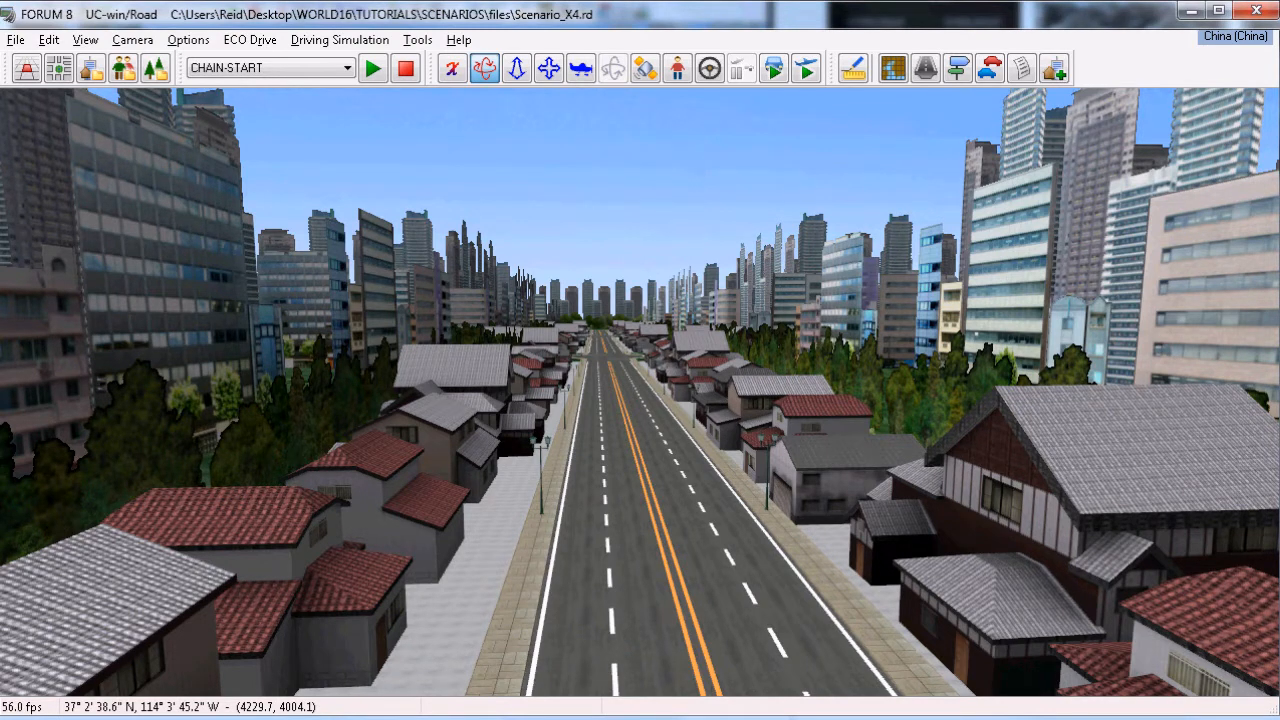
click(641, 367)
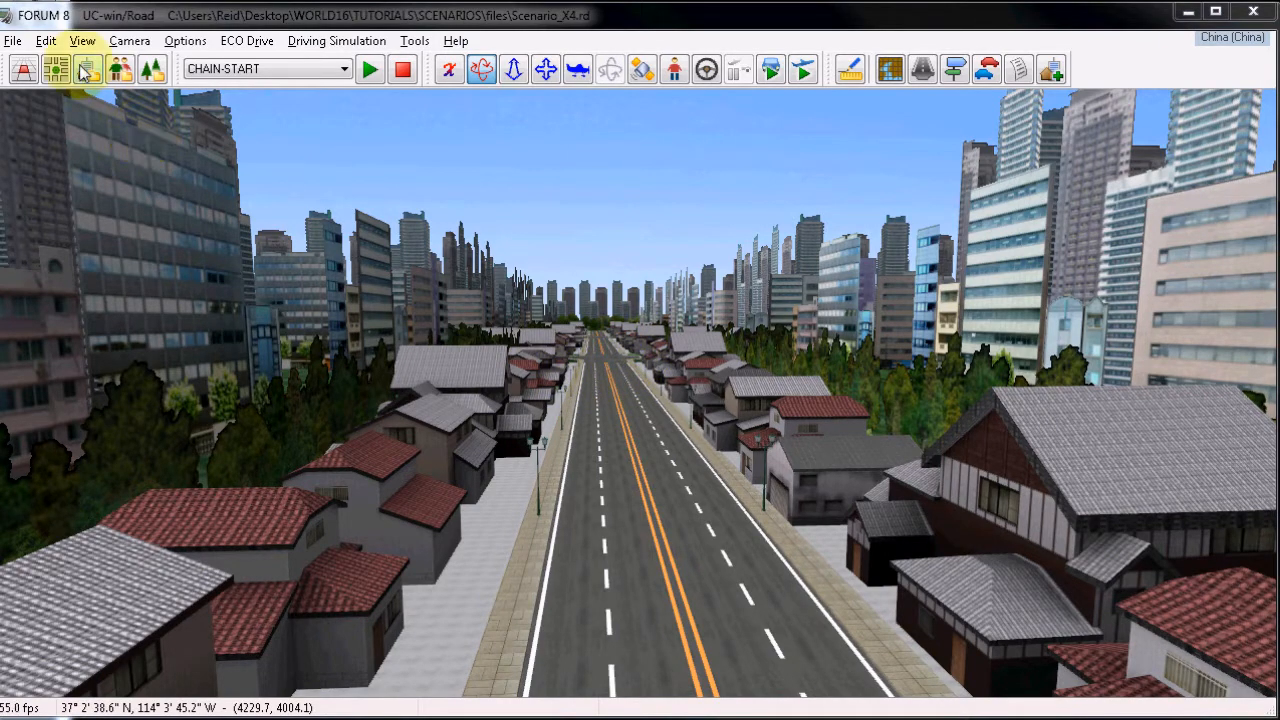
Open the CHAIN-START scenario for editing from the Scenario Manager.
click(46, 41)
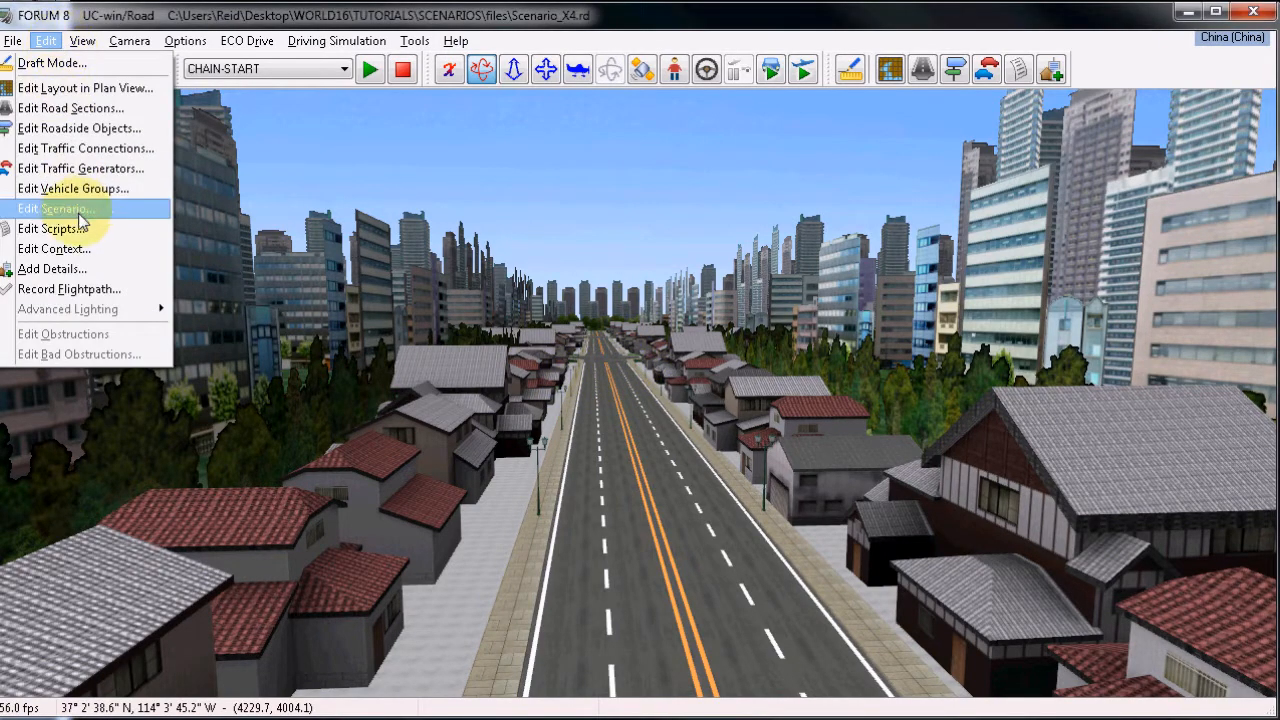
click(84, 212)
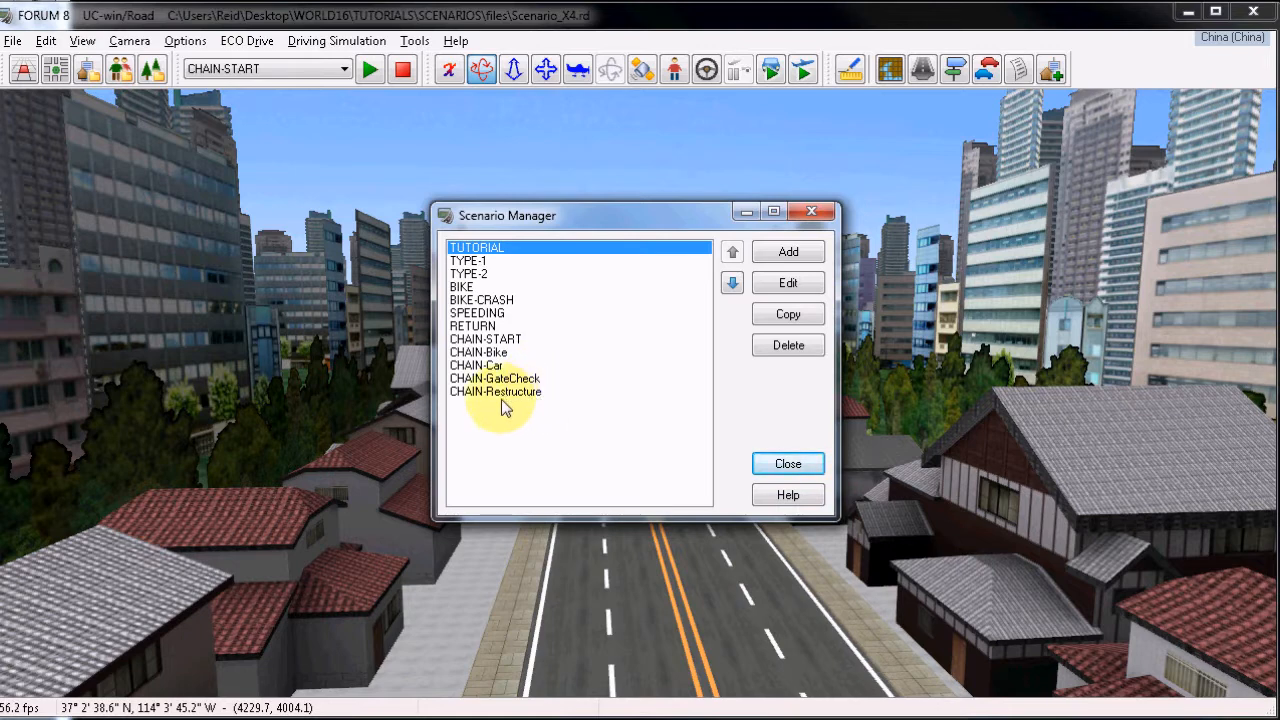
click(512, 341)
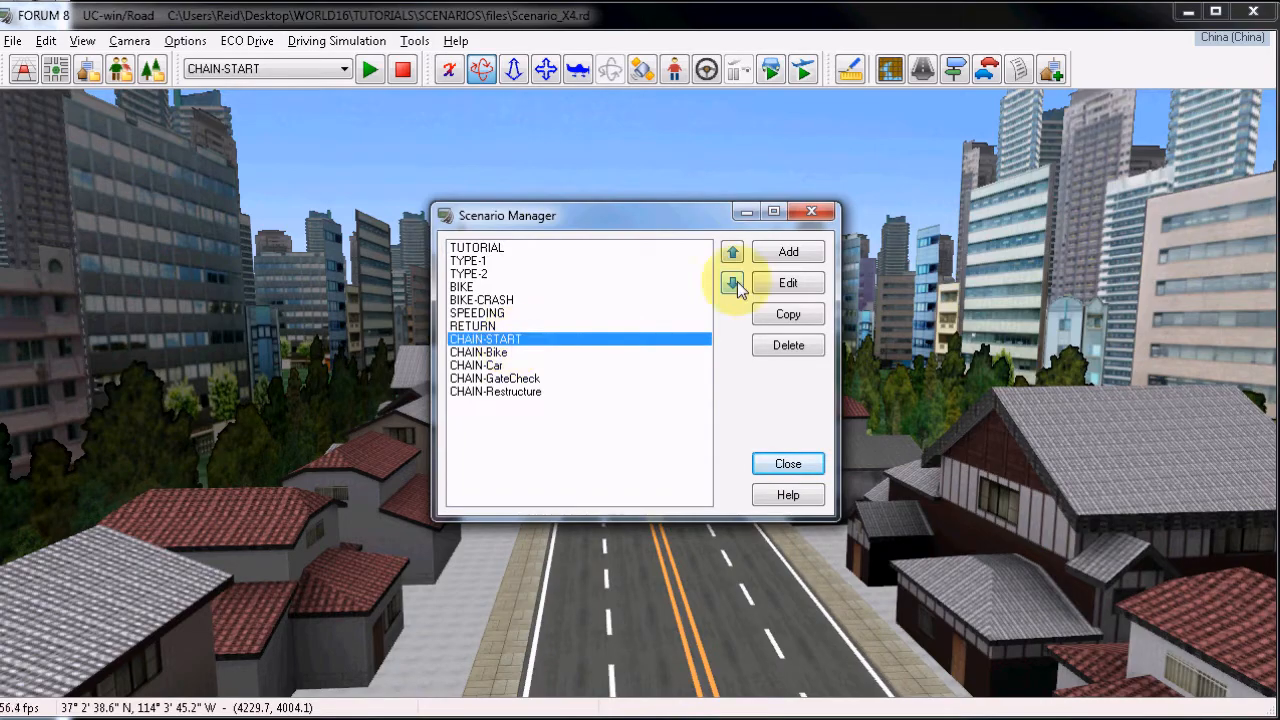
click(770, 289)
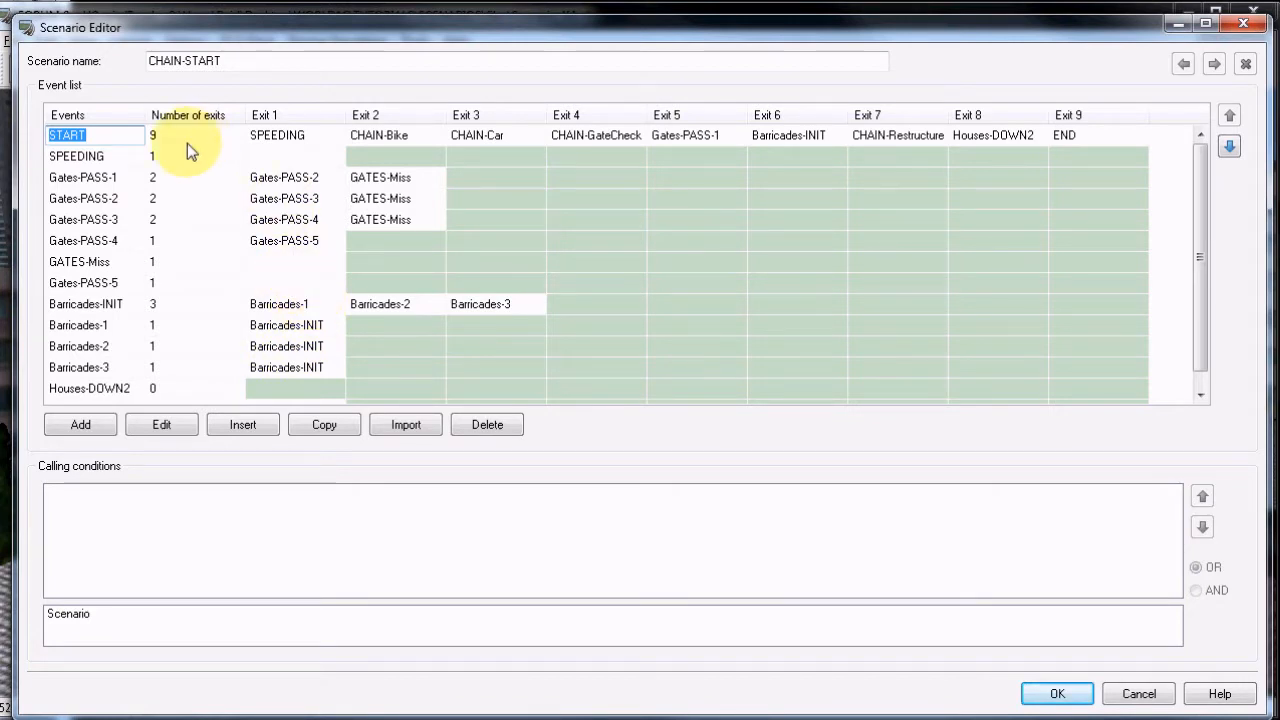
Inspect the multimedia models of the START event, test the X3.AVI video model's playback, and accept the unchanged settings.
click(163, 425)
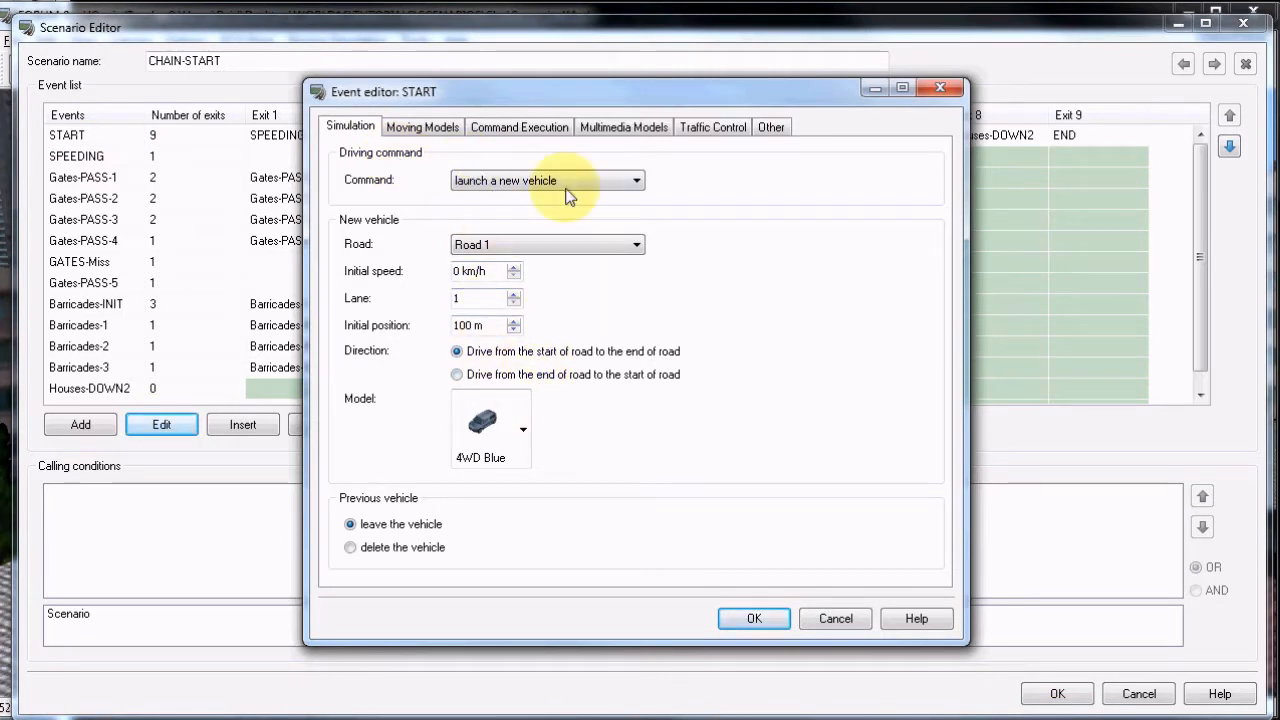
click(625, 128)
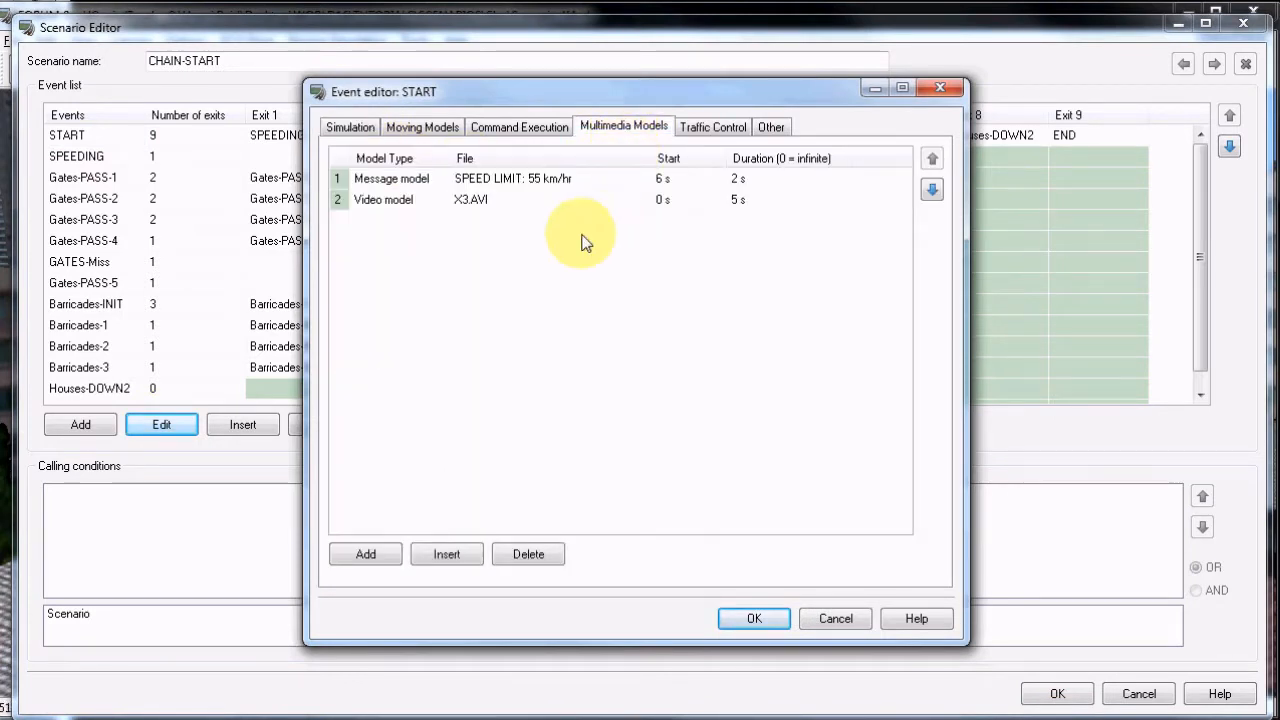
click(405, 205)
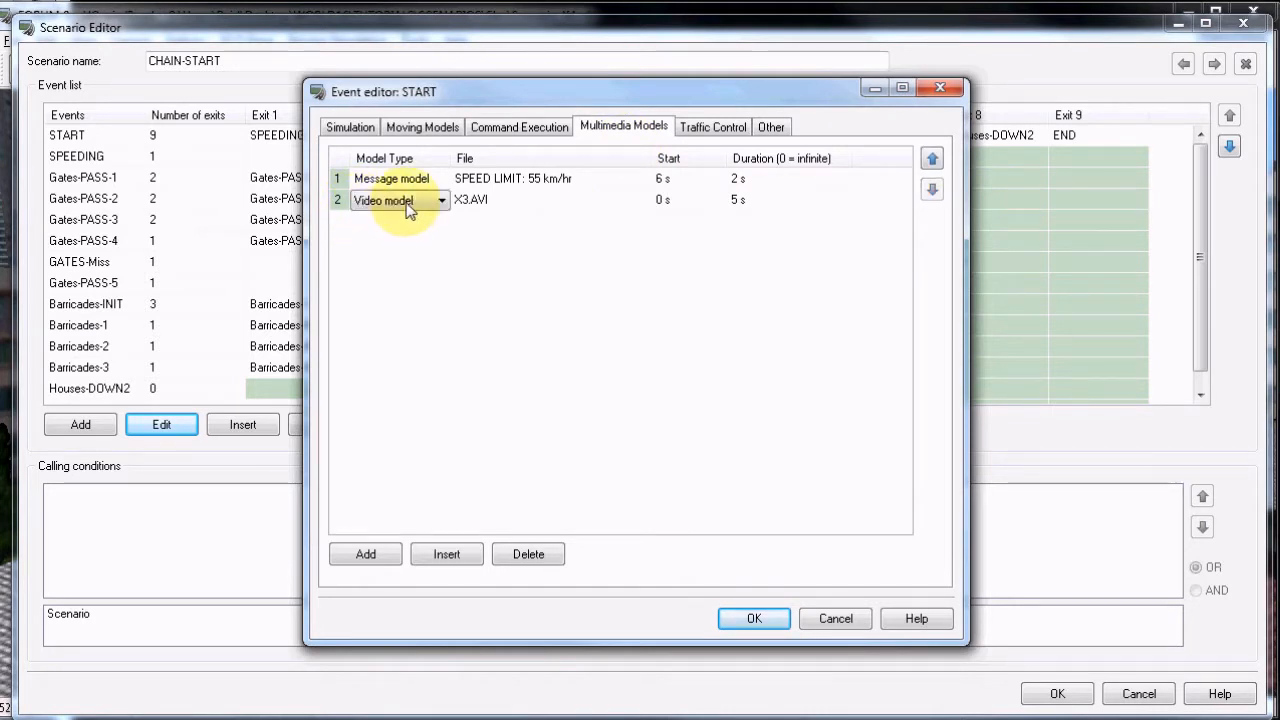
click(636, 200)
click(641, 200)
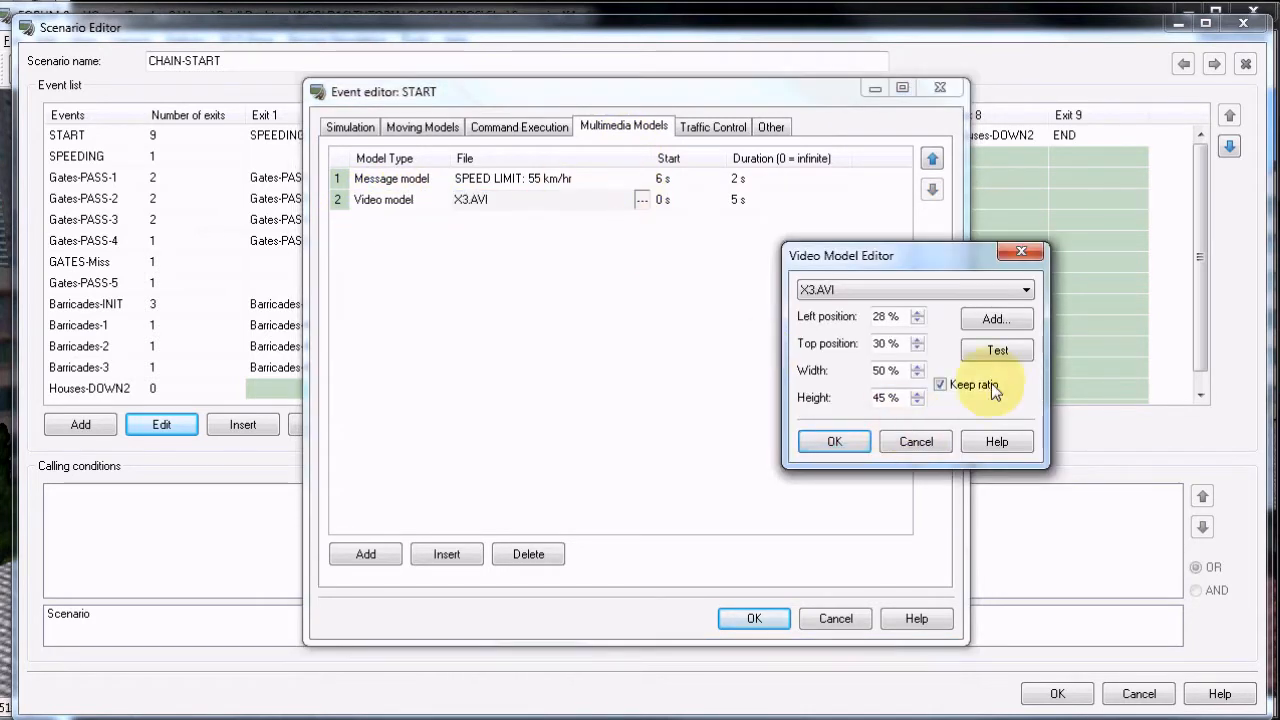
click(998, 352)
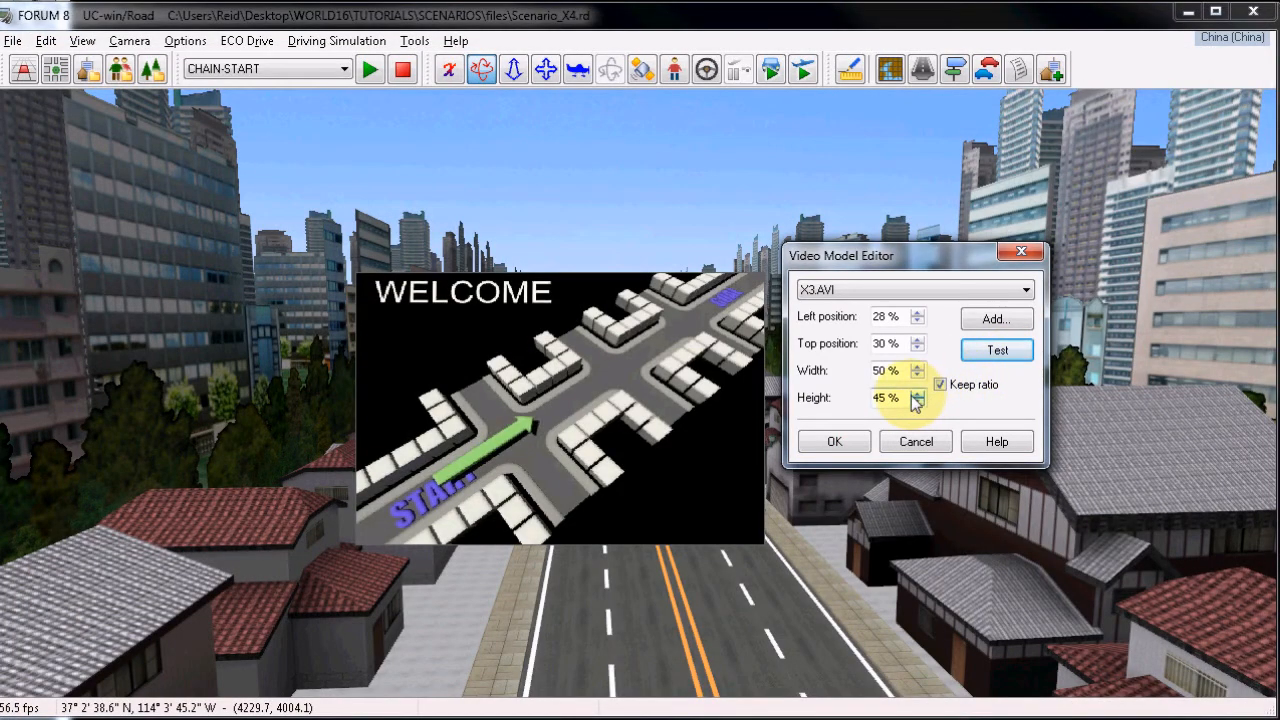
click(846, 443)
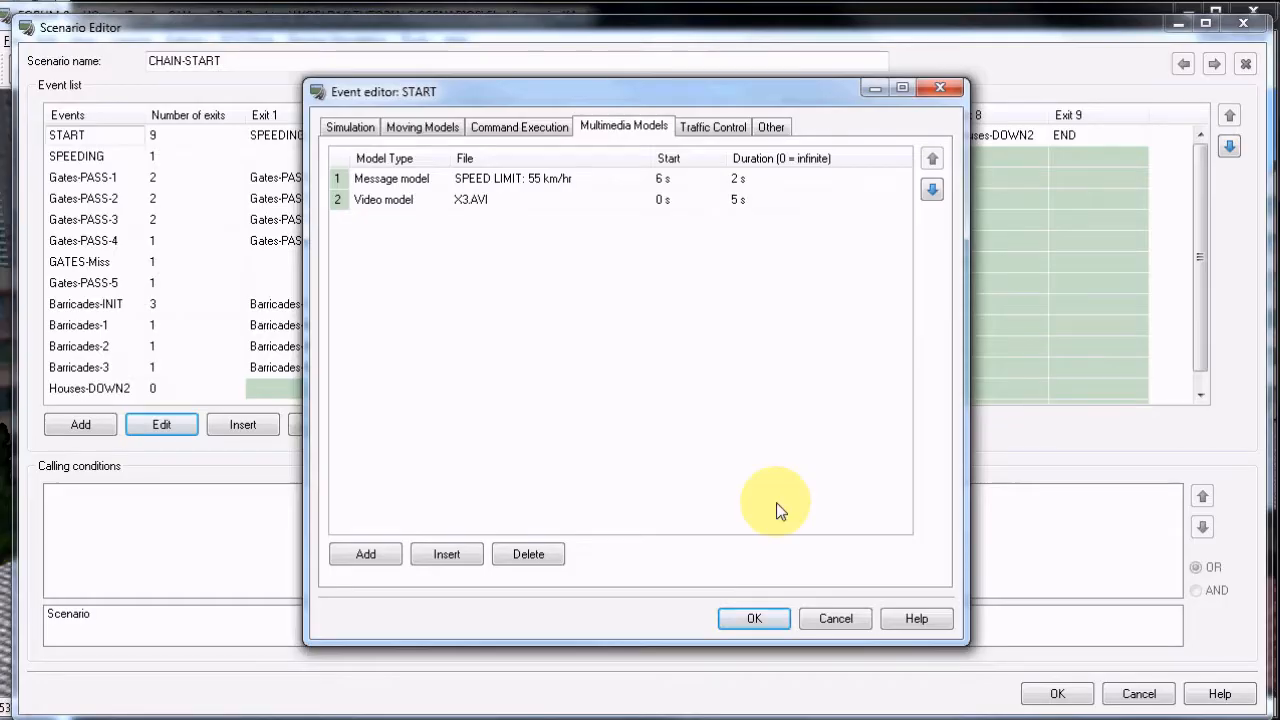
click(771, 616)
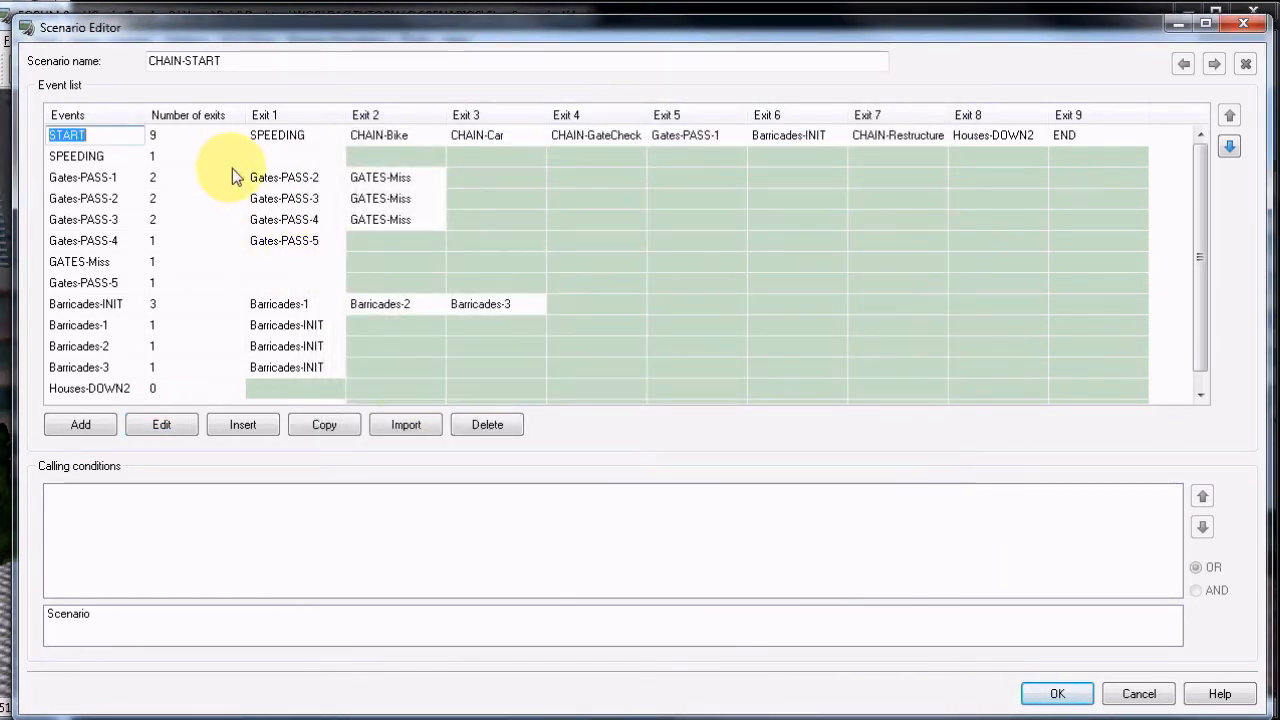
Examine Exit 1 of the START event and the calling conditions of the SPEEDING event.
click(300, 136)
click(80, 156)
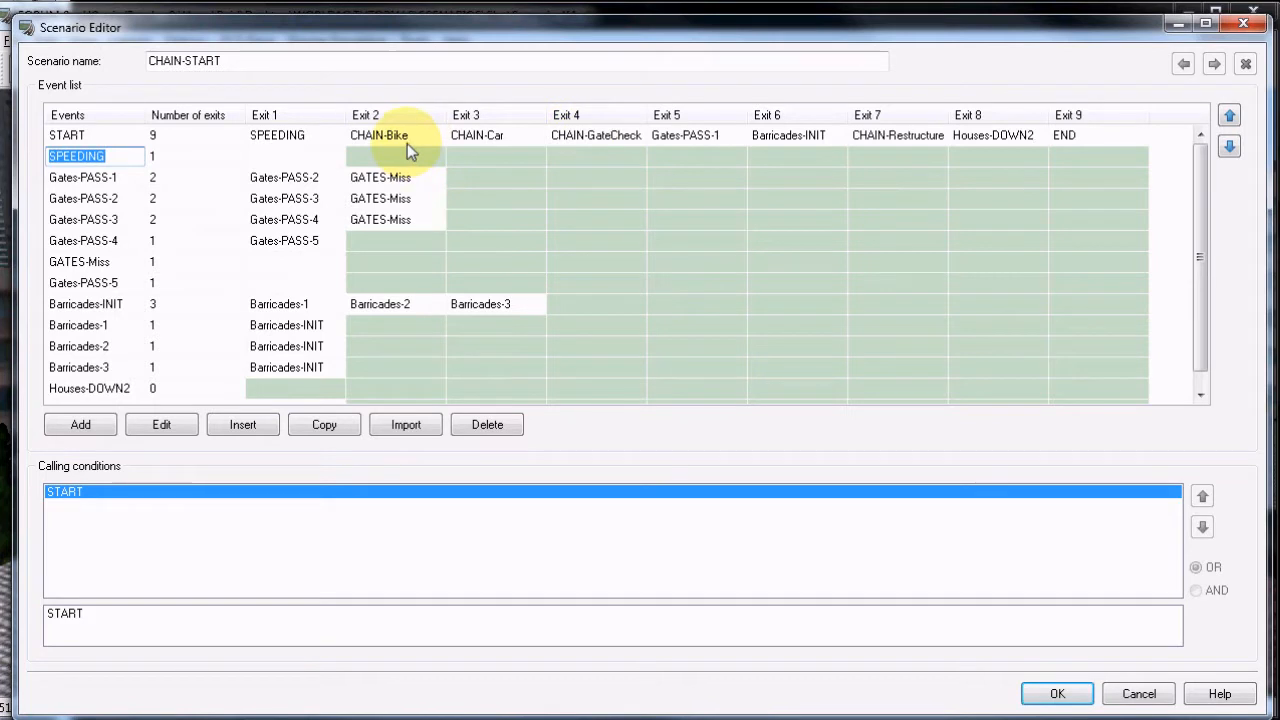
drag(1201, 216, 1176, 160)
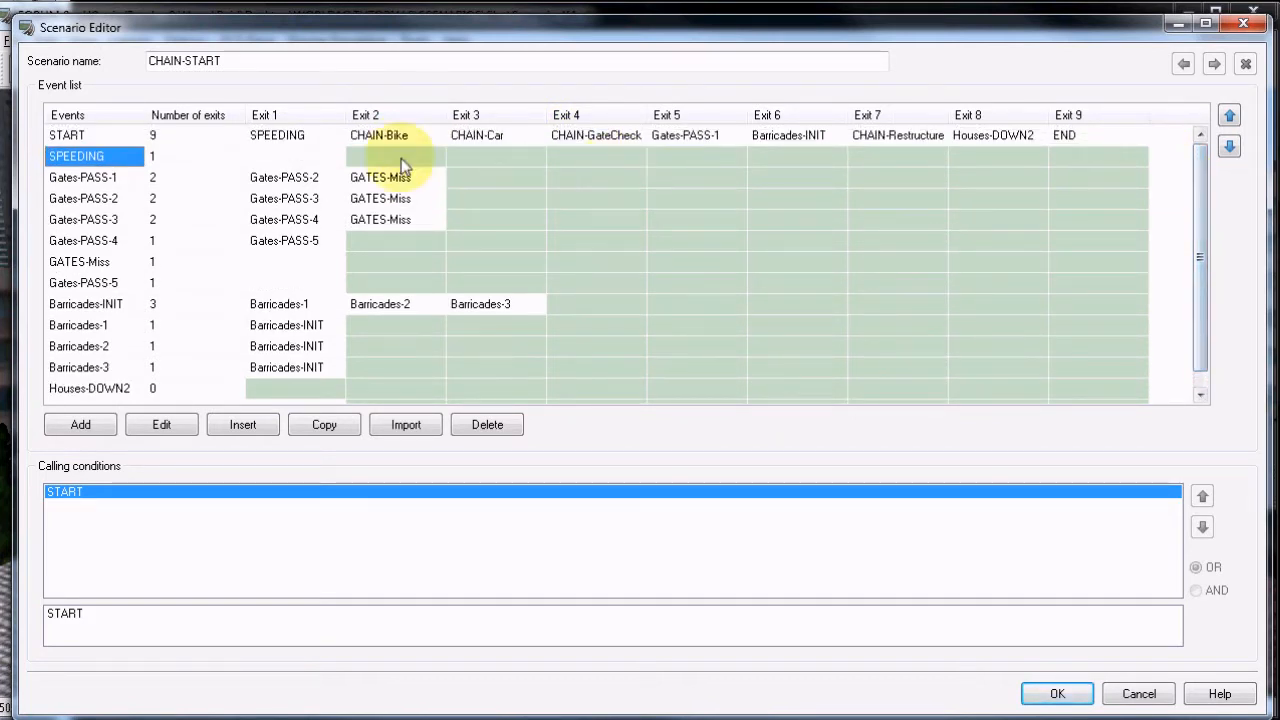
Review the events and scenarios selectable for the START event's Exit 2, and close CHAIN-START without saving changes.
click(400, 138)
click(400, 138)
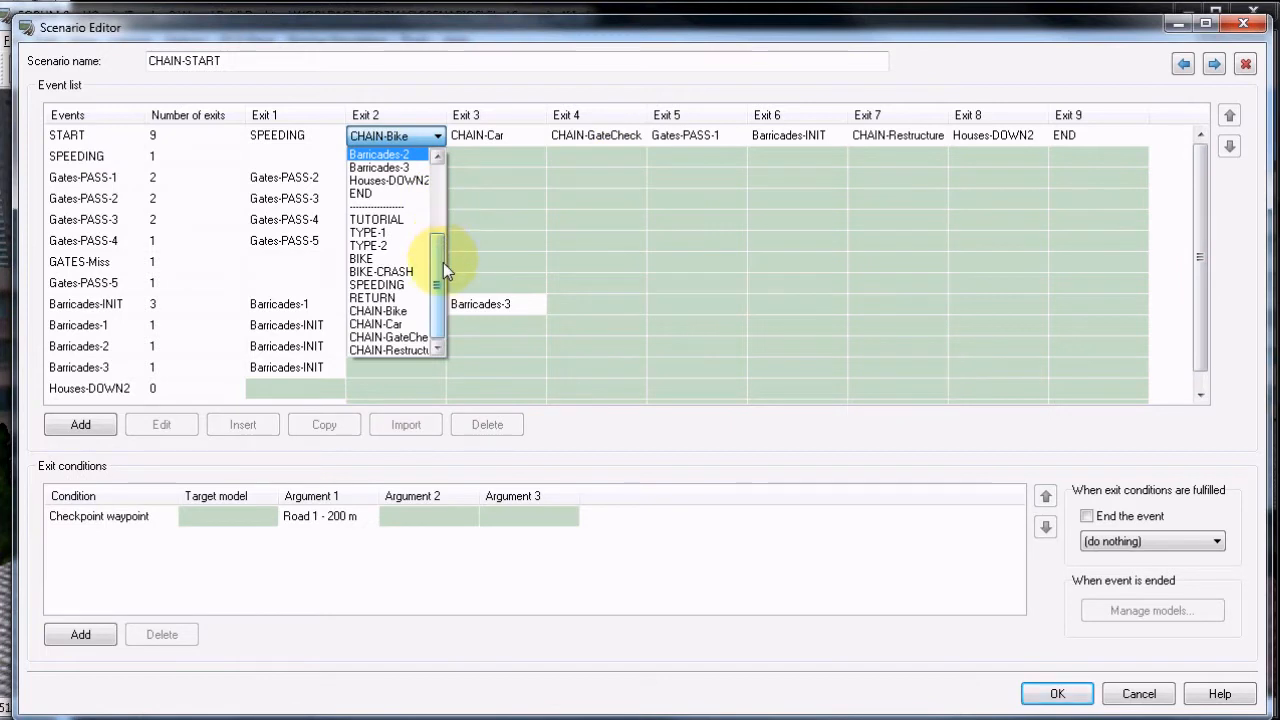
click(429, 83)
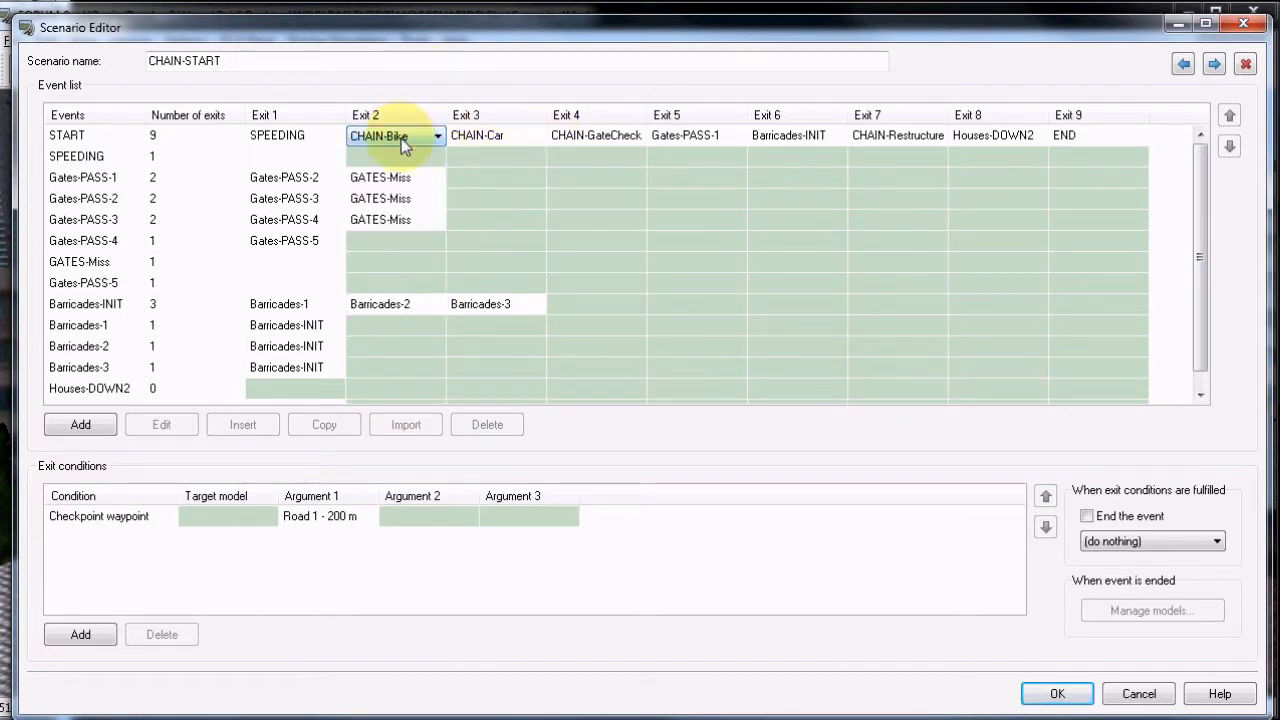
click(1138, 693)
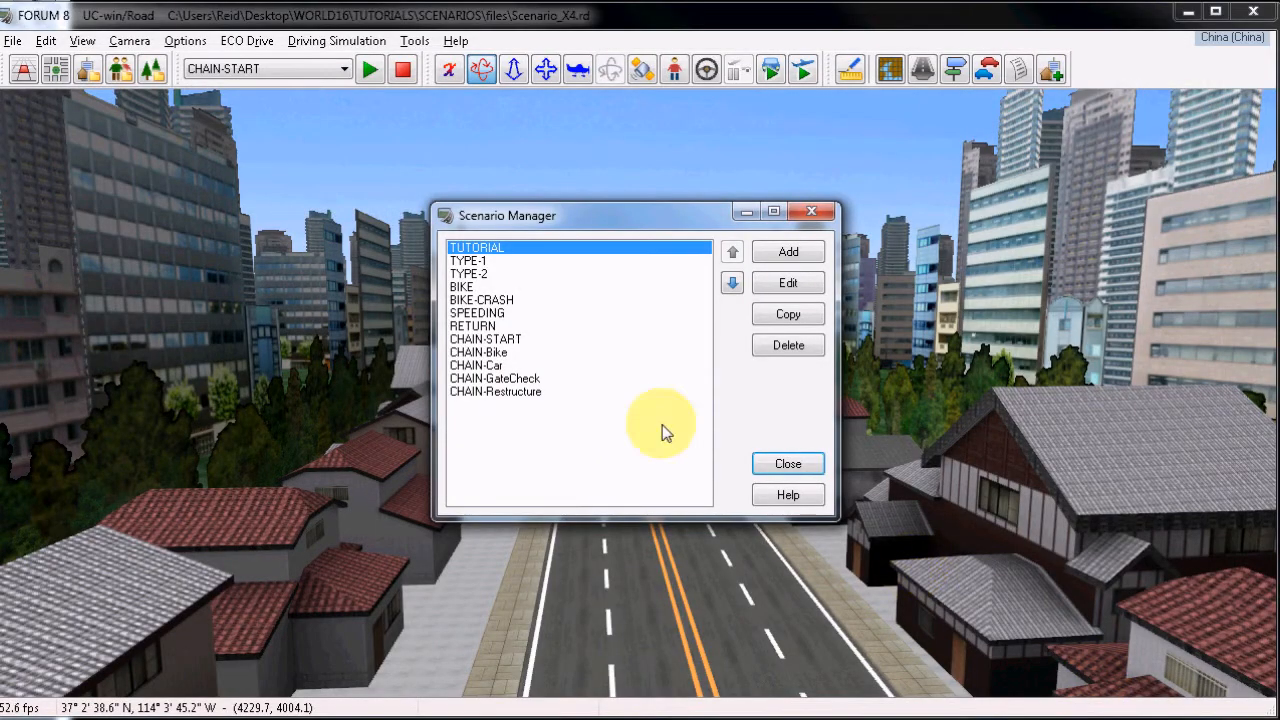
Open the CHAIN-Bike scenario, inspect the START event's moving and multimedia models, and close the scenario without saving changes.
click(484, 353)
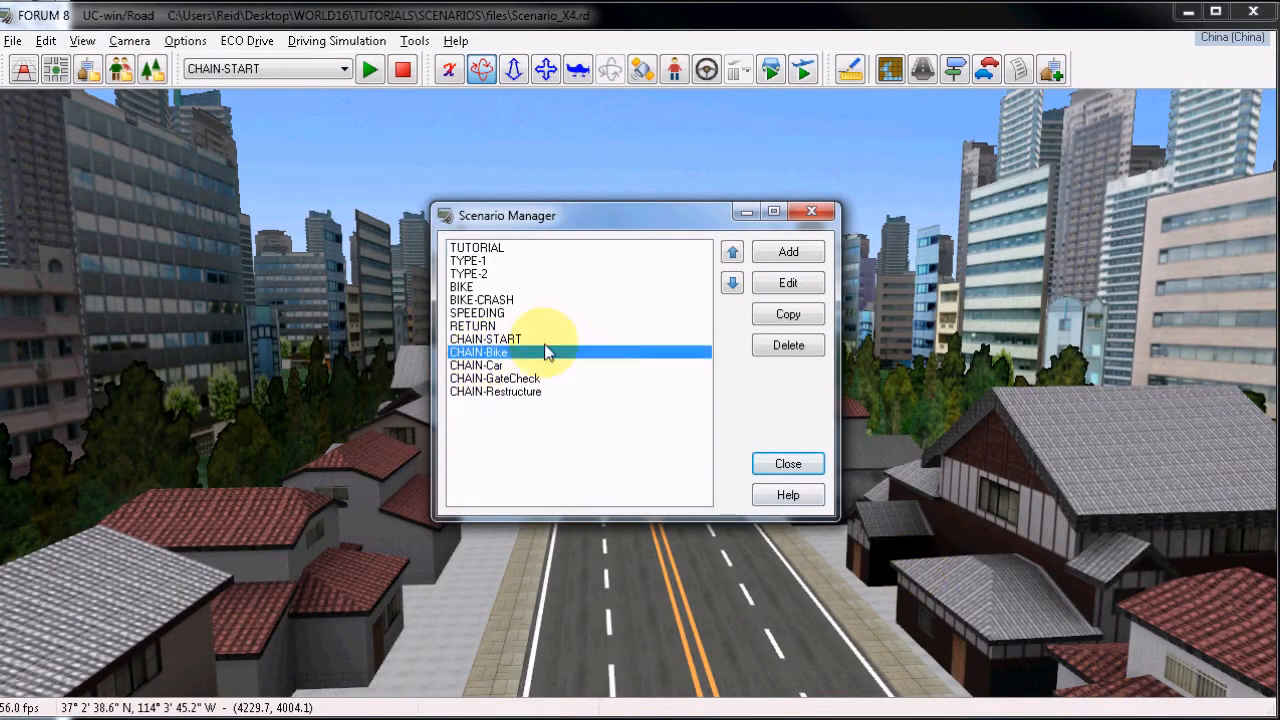
click(788, 285)
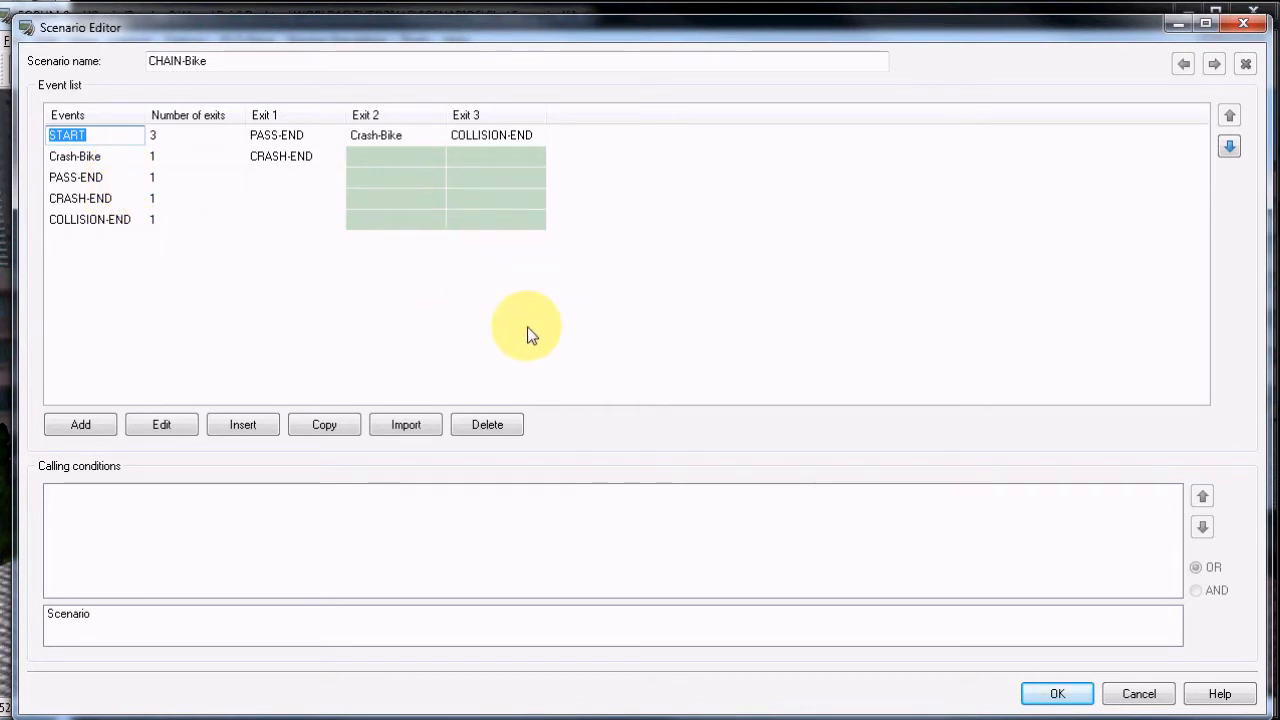
click(167, 424)
click(515, 128)
click(420, 134)
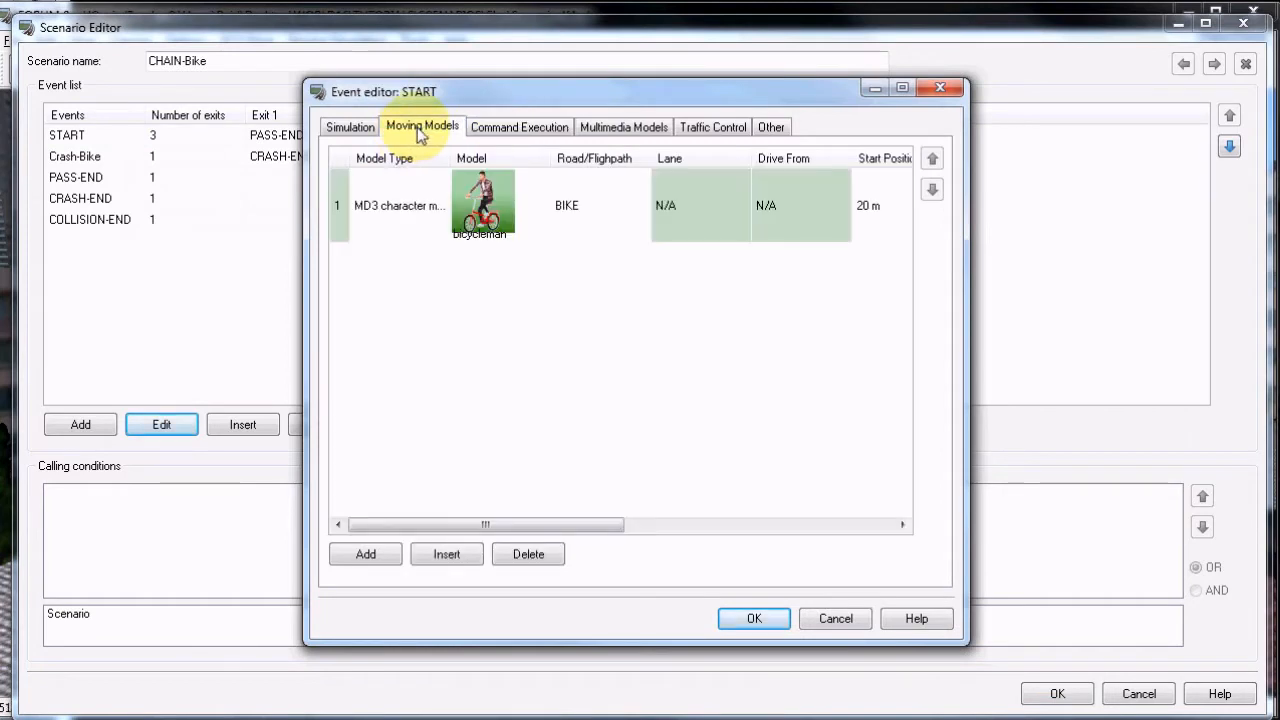
click(630, 127)
click(758, 618)
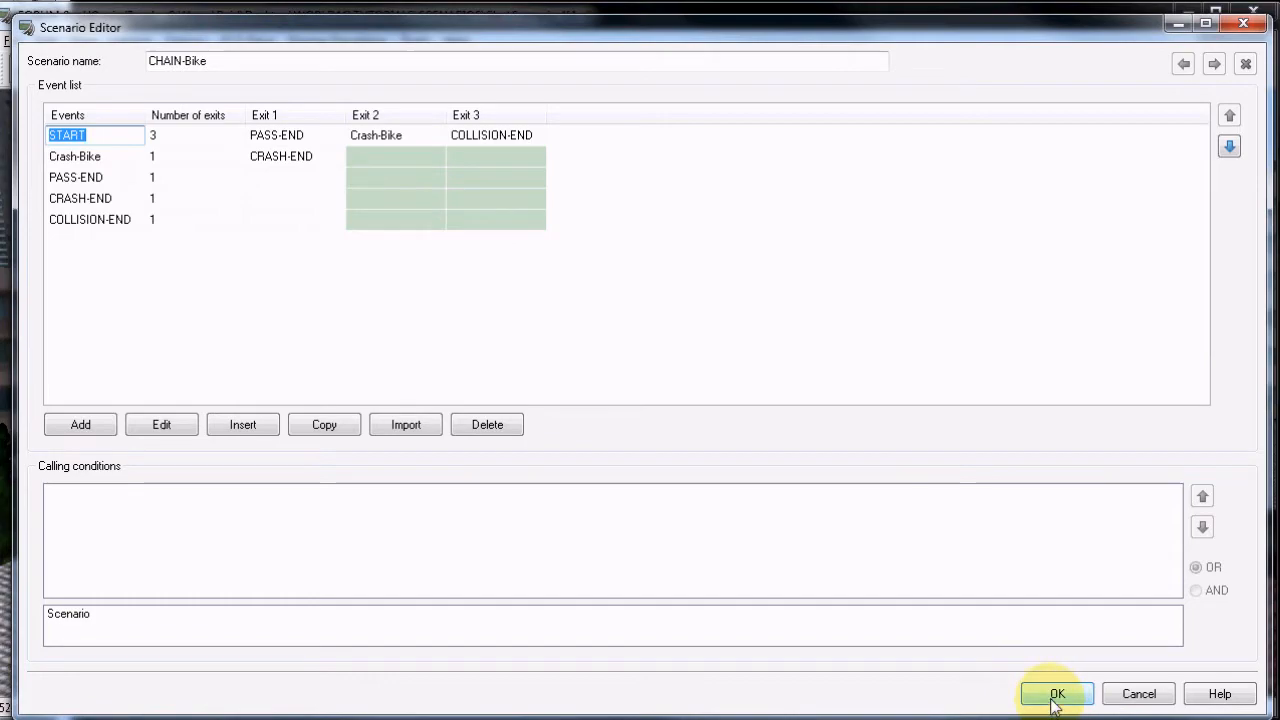
click(1137, 693)
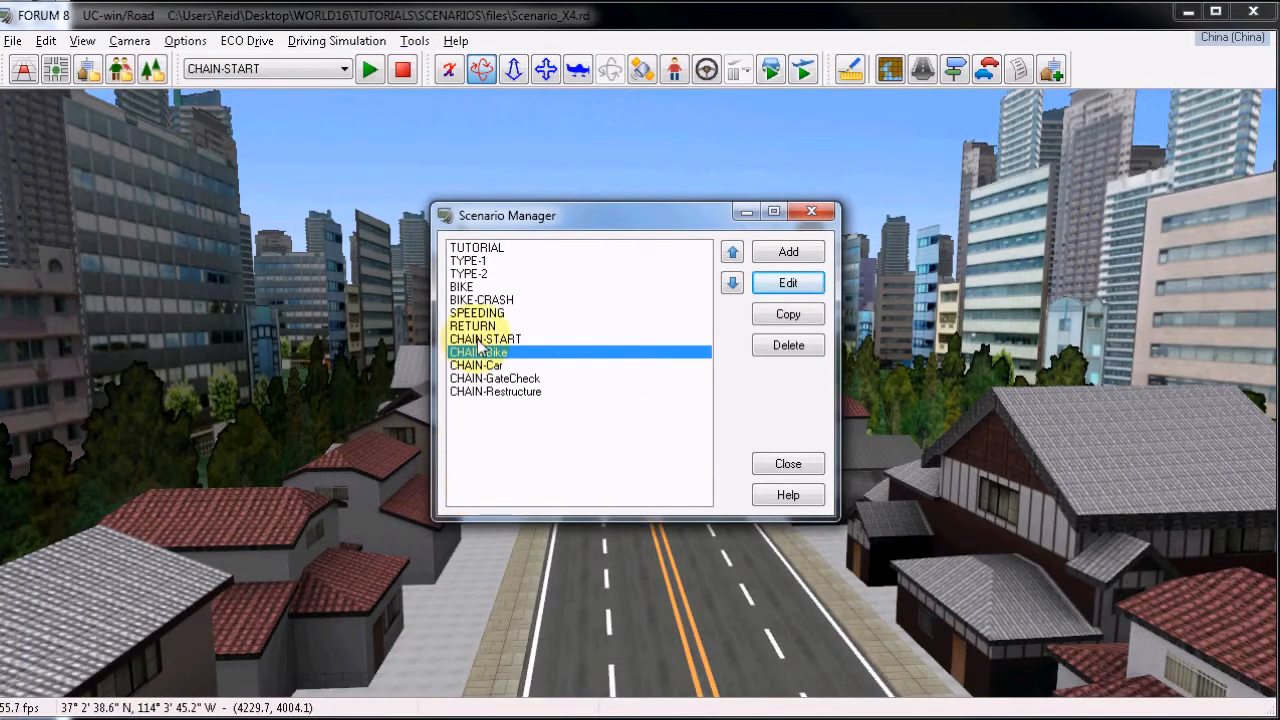
Open the CHAIN-START scenario, examine the exit conditions of the START event's Exit 3 (CHAIN-Car), and accept the scenario without changes.
click(490, 339)
click(788, 283)
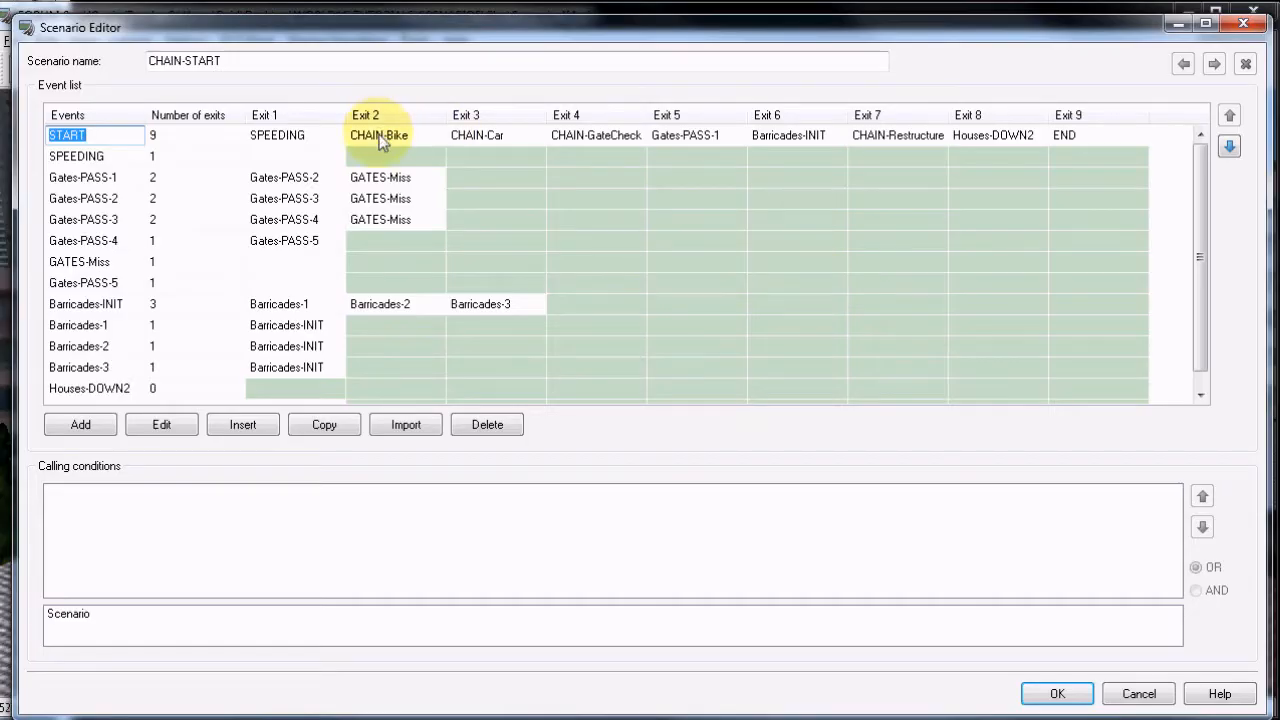
click(492, 138)
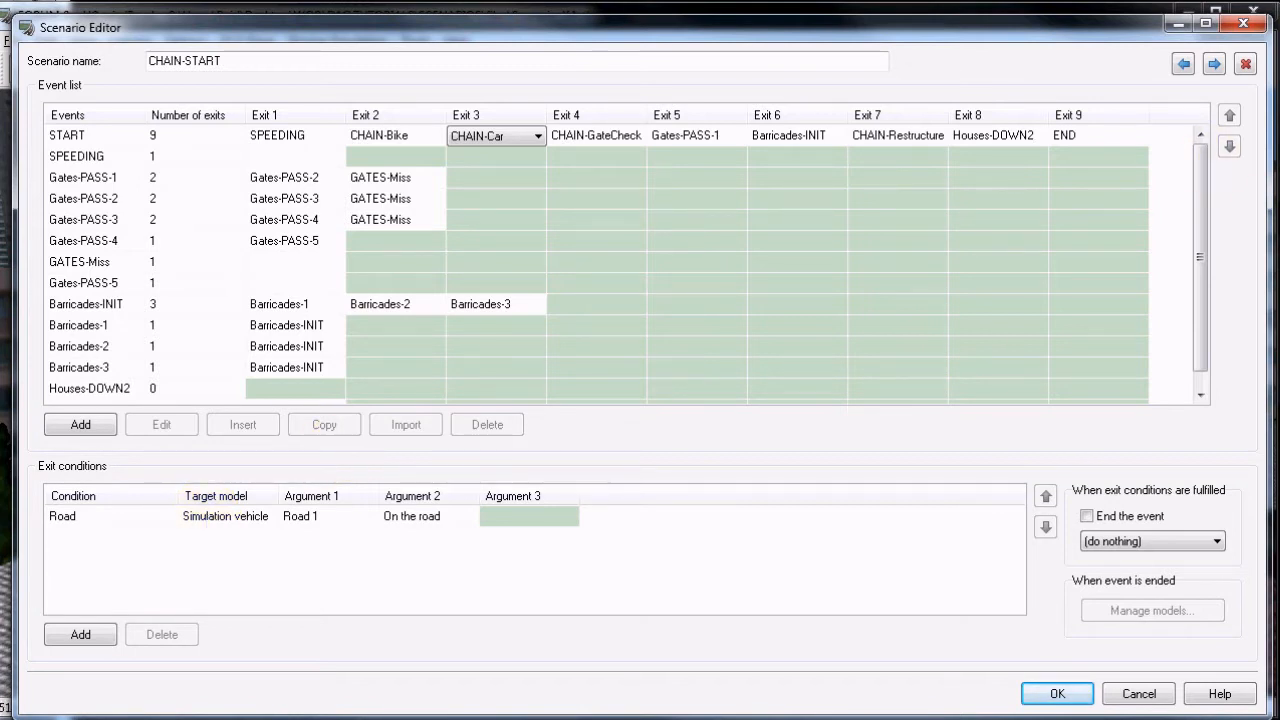
click(1057, 694)
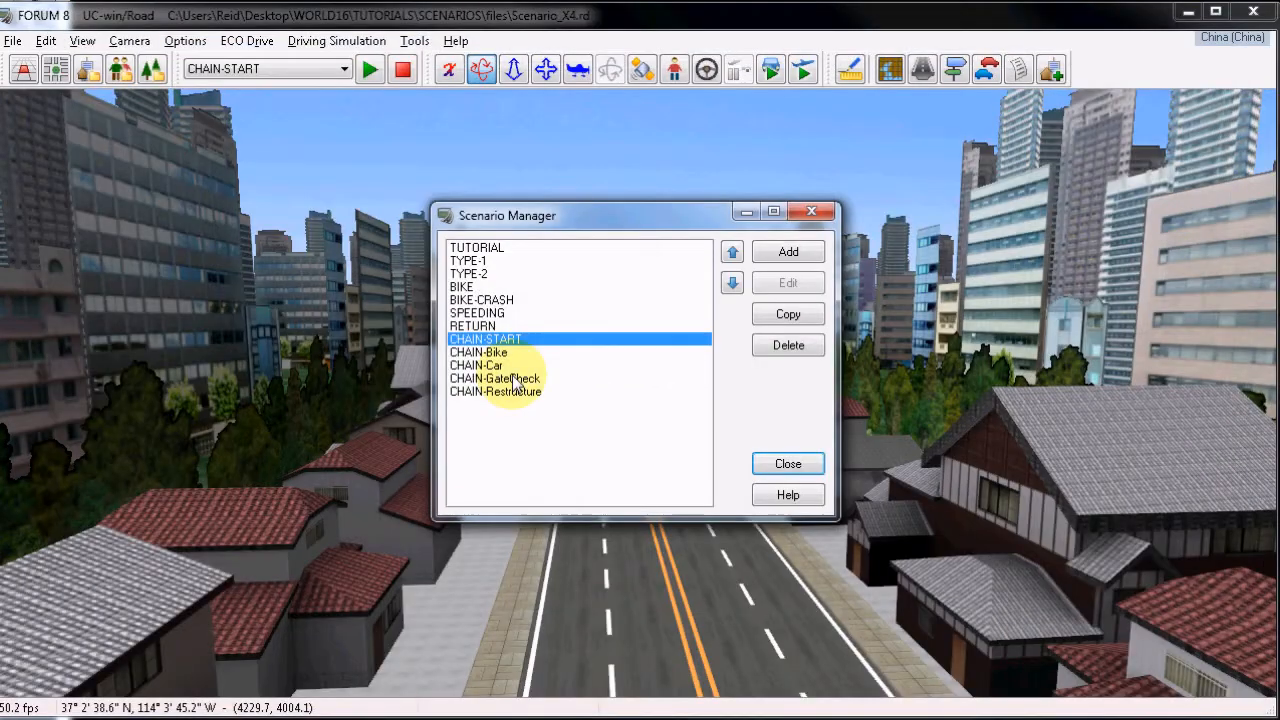
Open the CHAIN-Car scenario, inspect the START event's moving models and Exit 1 conditions, and close the scenario without changes.
click(480, 365)
click(790, 284)
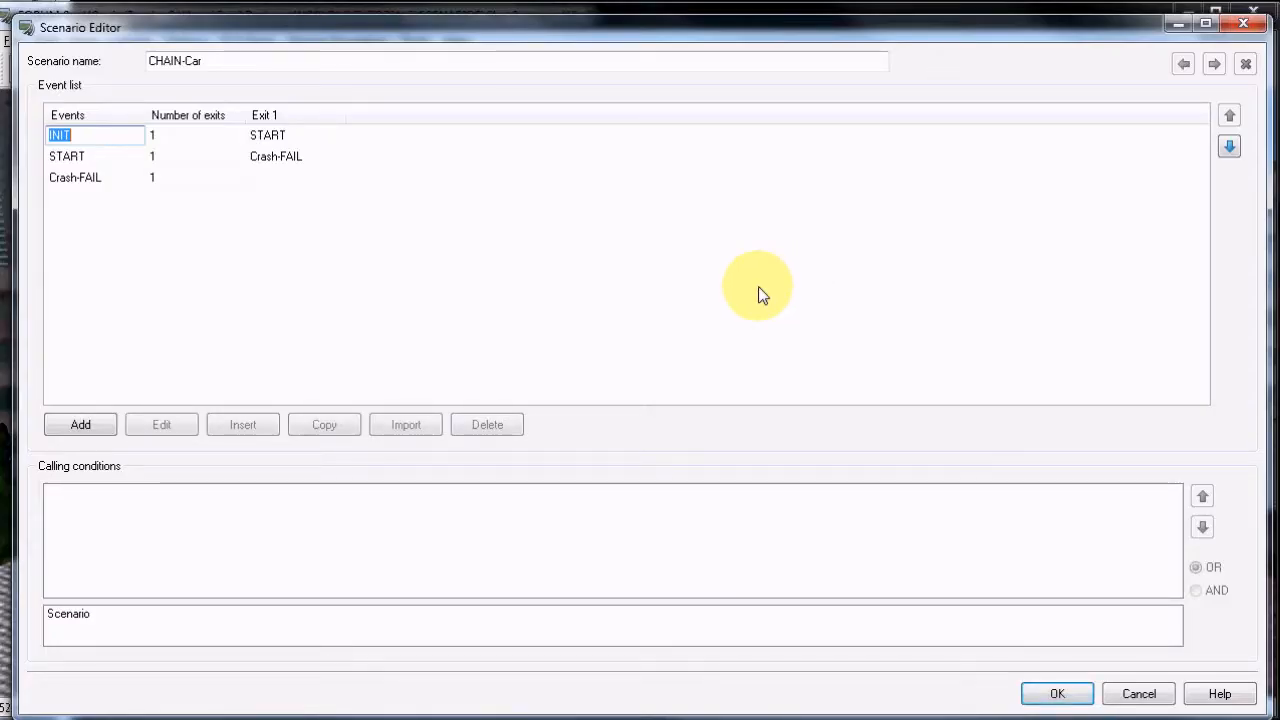
click(92, 137)
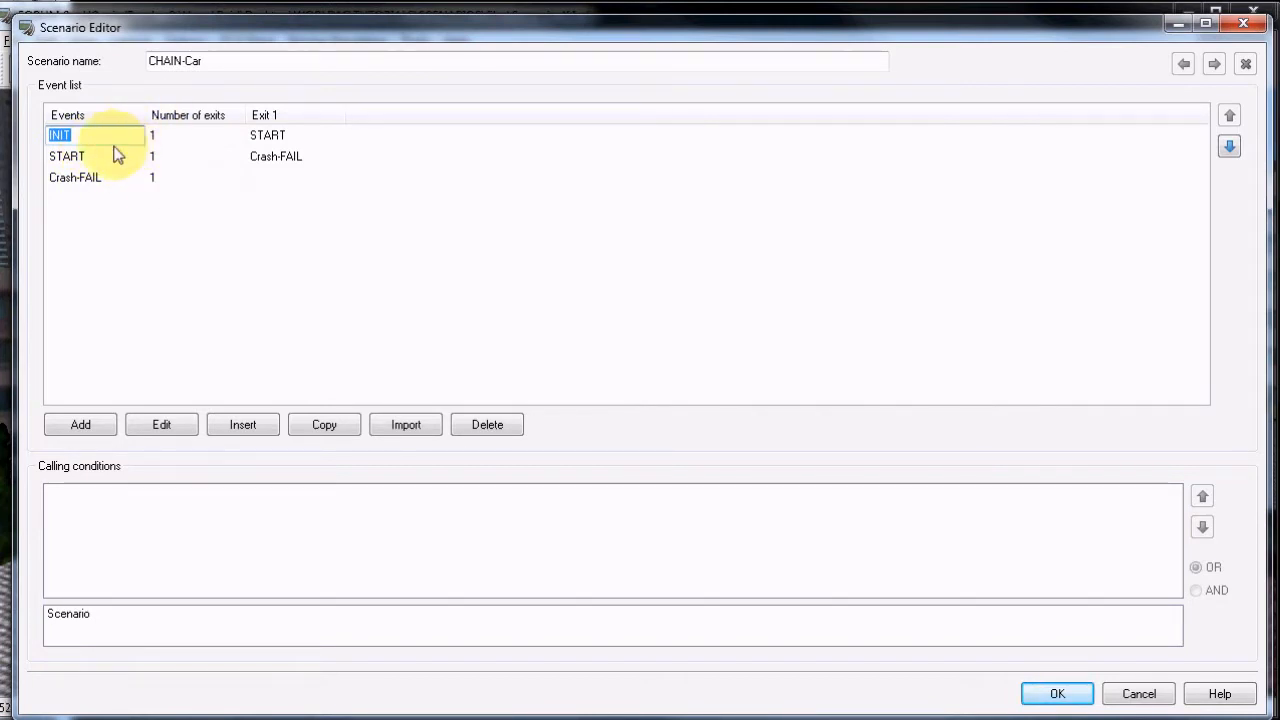
click(108, 156)
click(158, 428)
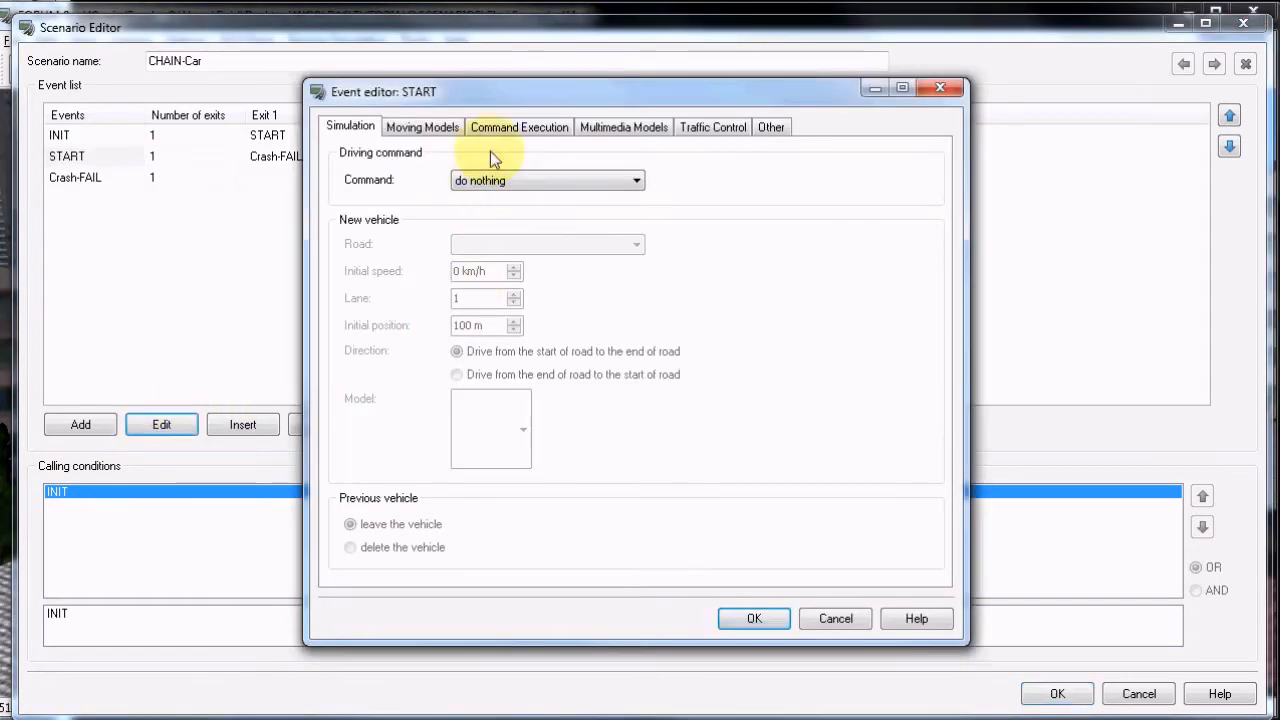
click(435, 130)
drag(903, 226, 697, 503)
drag(479, 530, 791, 523)
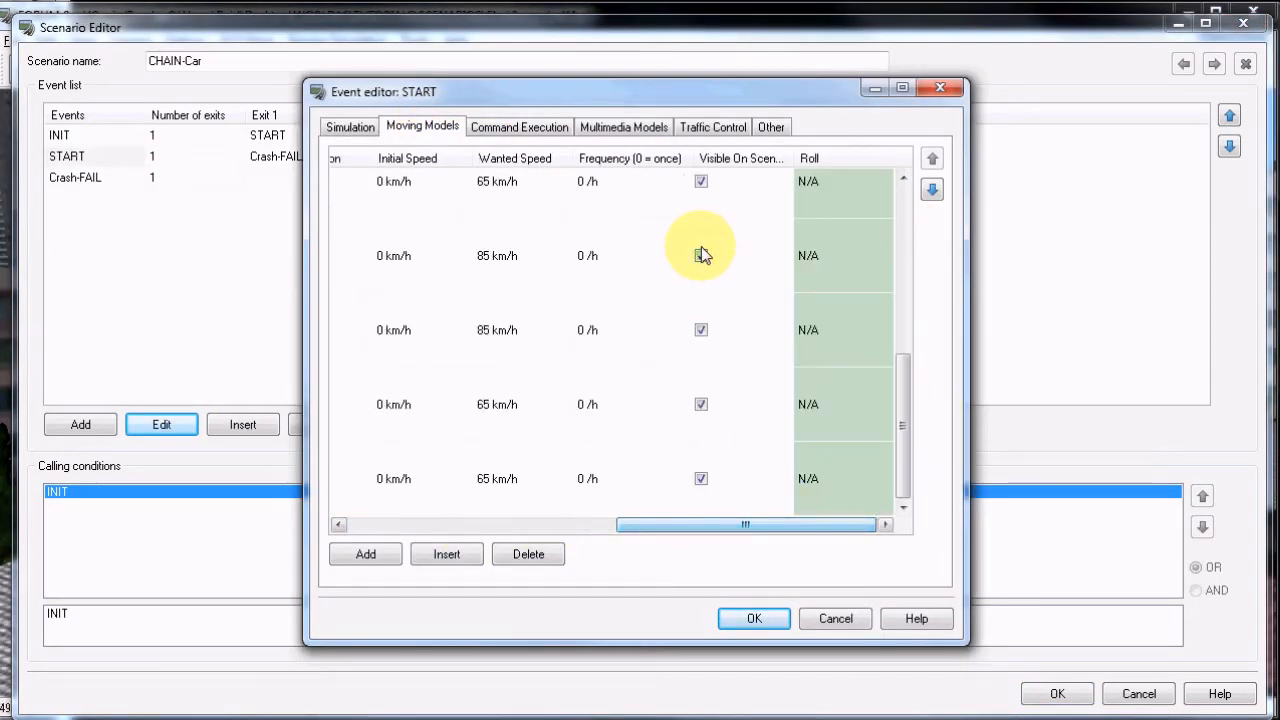
click(750, 620)
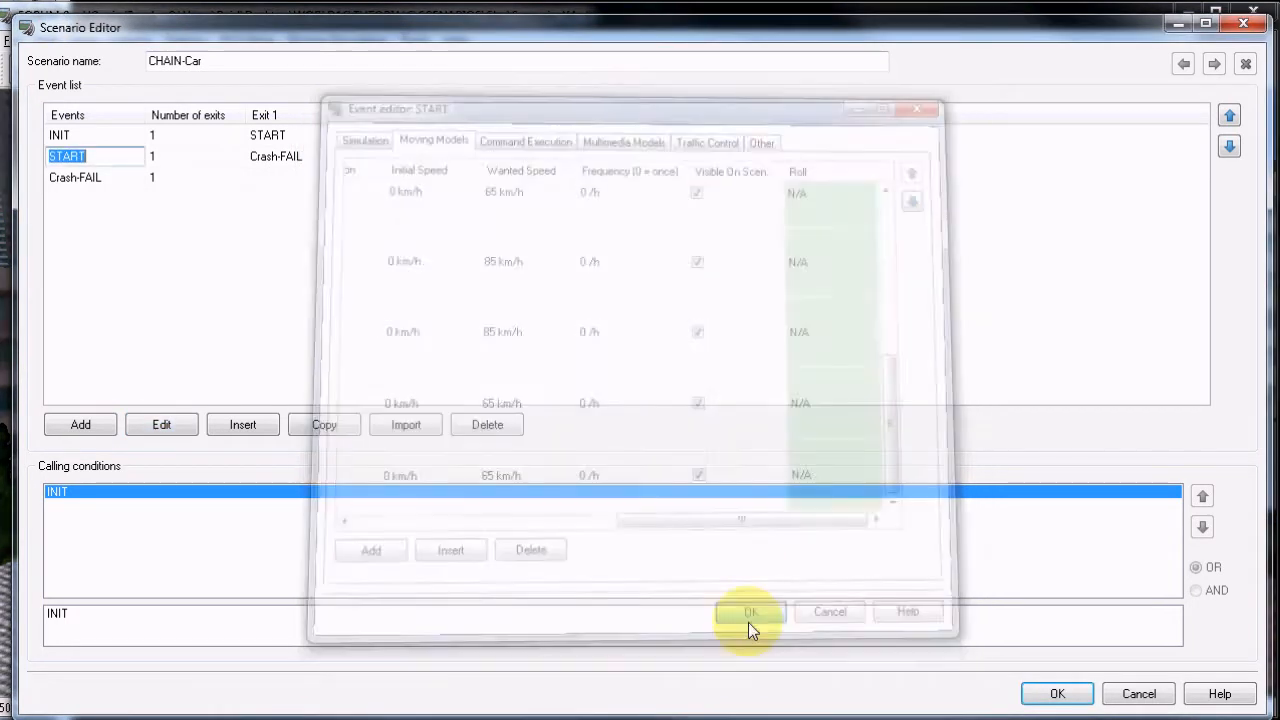
click(265, 160)
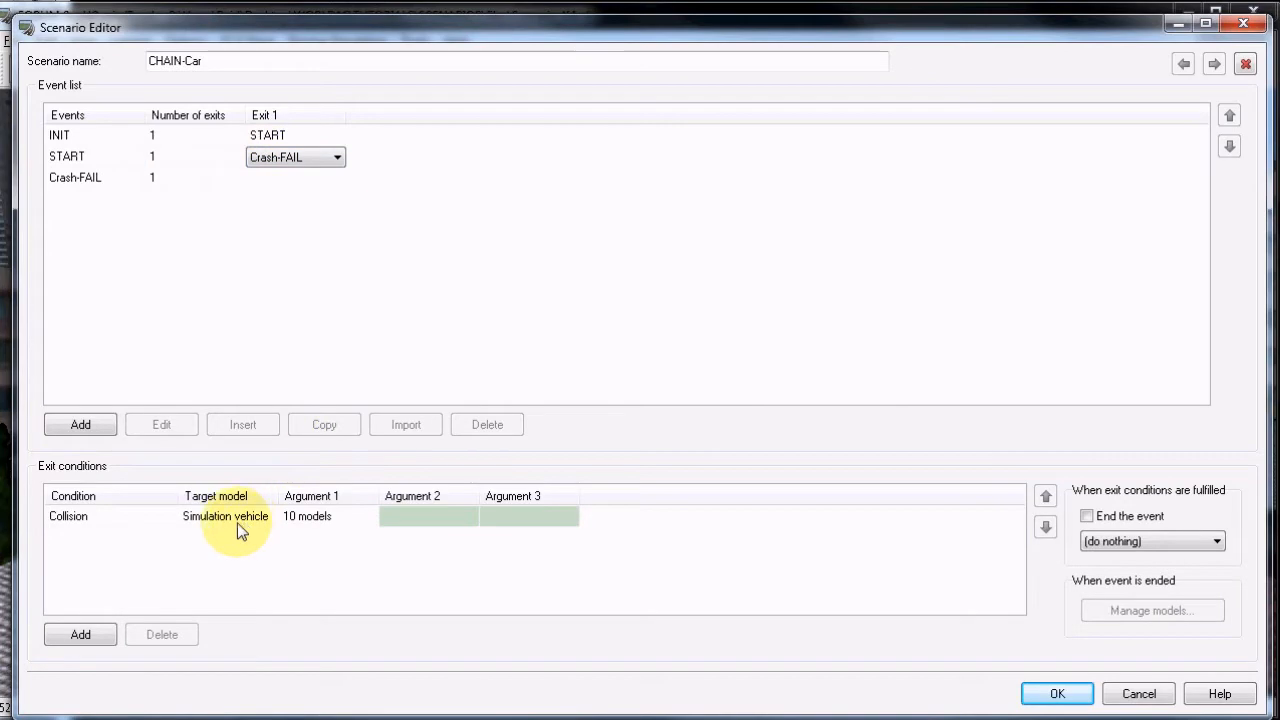
click(1057, 693)
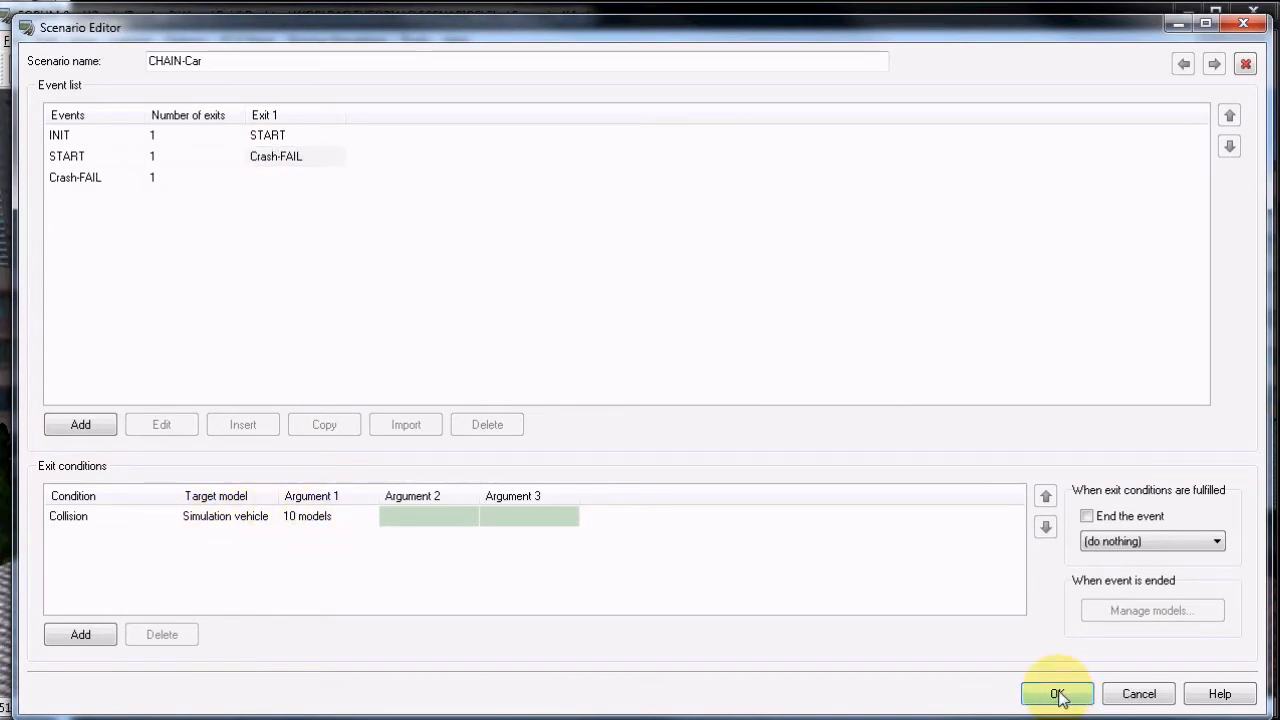
Reopen CHAIN-START, examine the exit conditions of the START event's Exit 4 (CHAIN-GateCheck), and cancel out of the scenario.
click(530, 339)
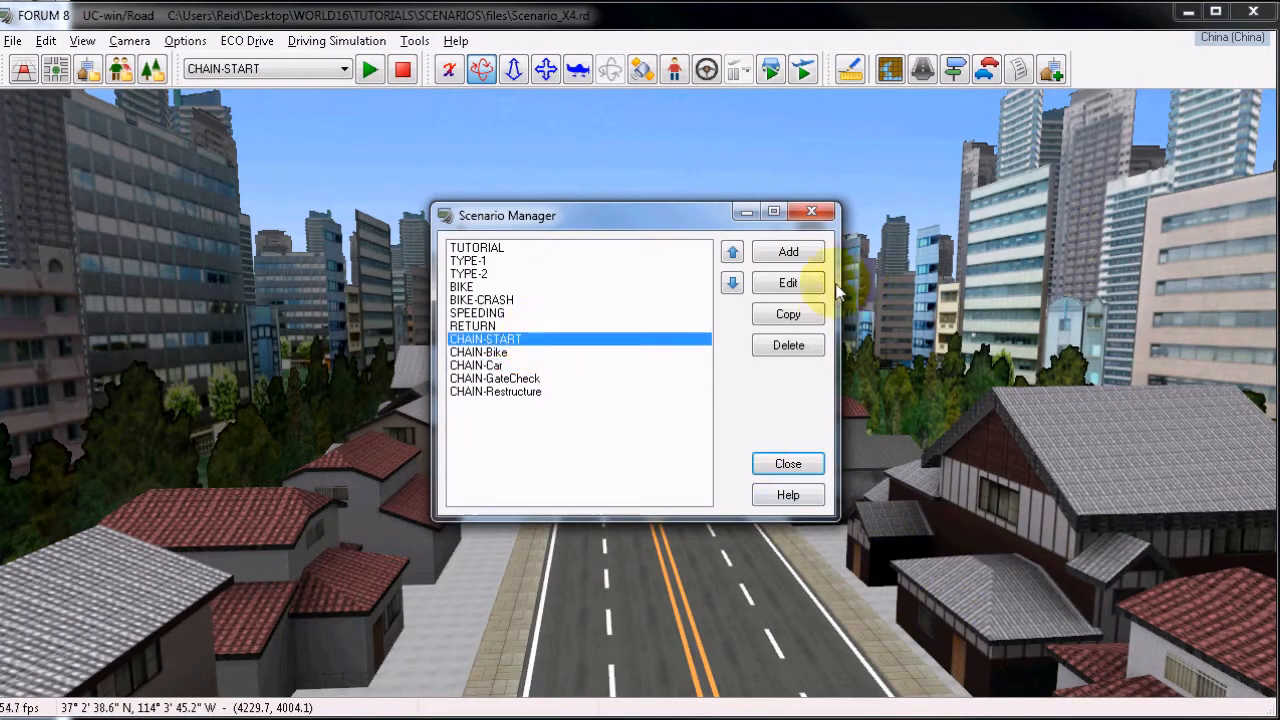
click(788, 283)
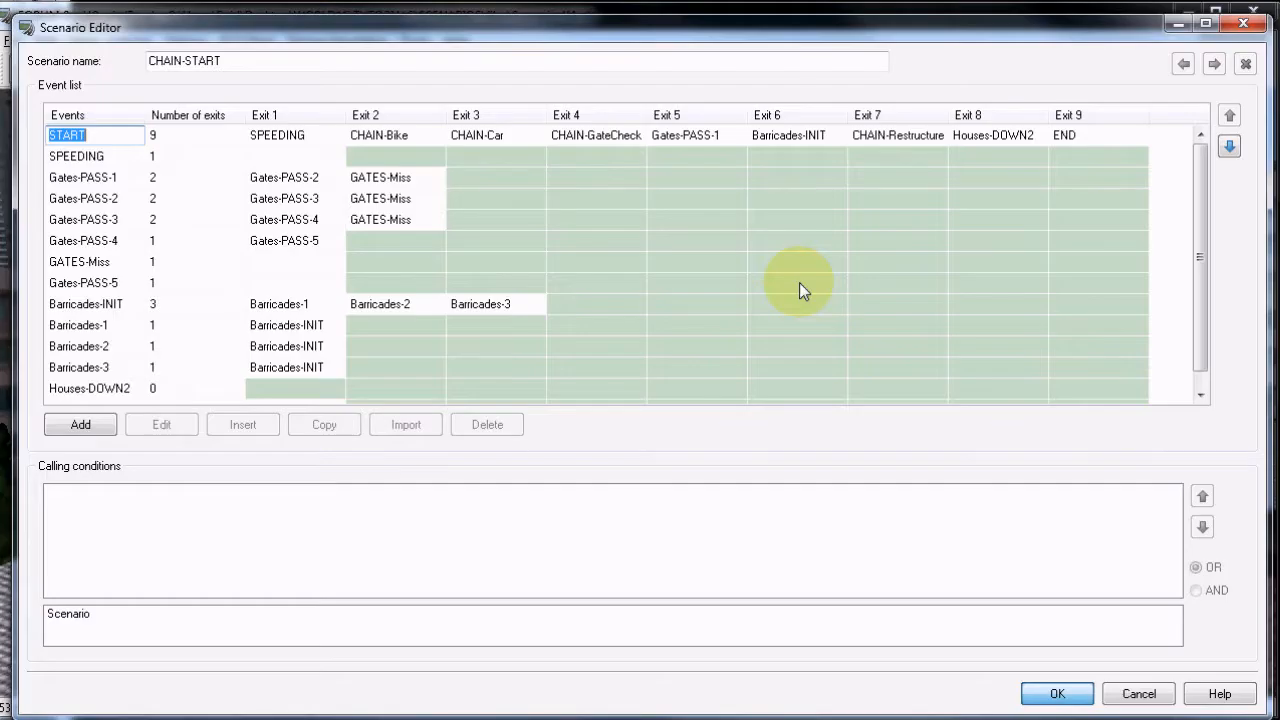
click(592, 138)
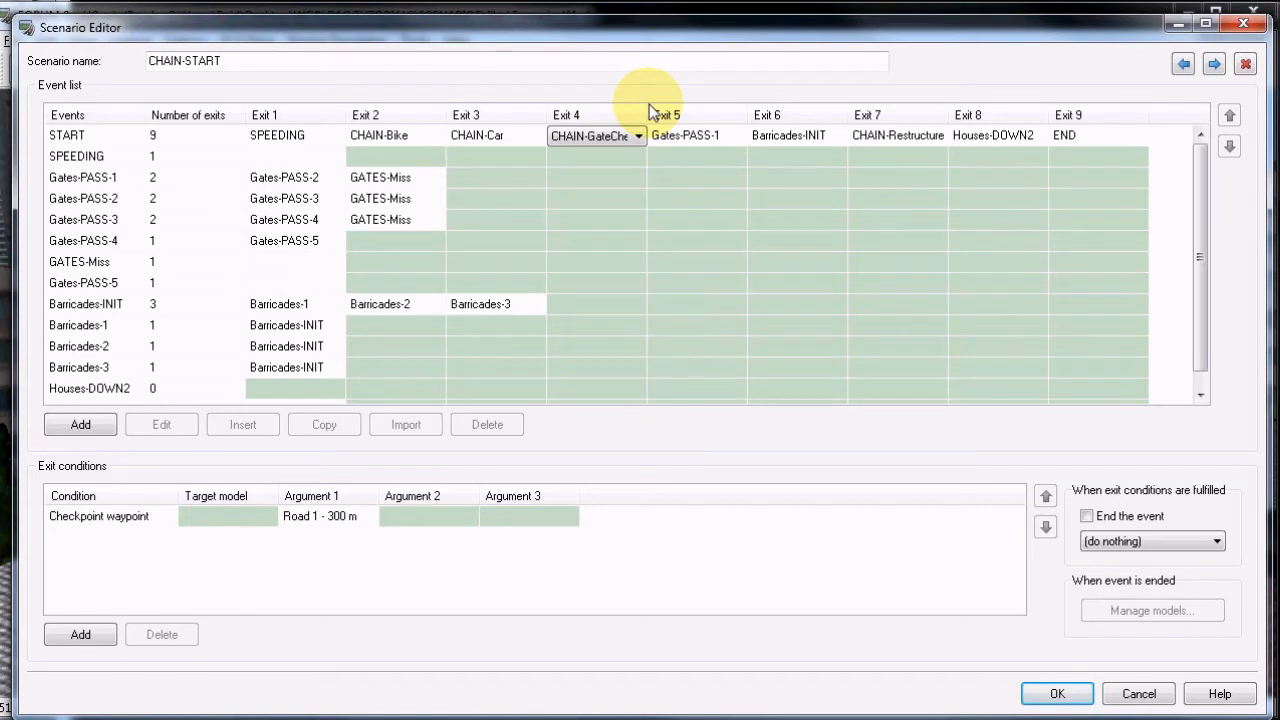
click(1139, 694)
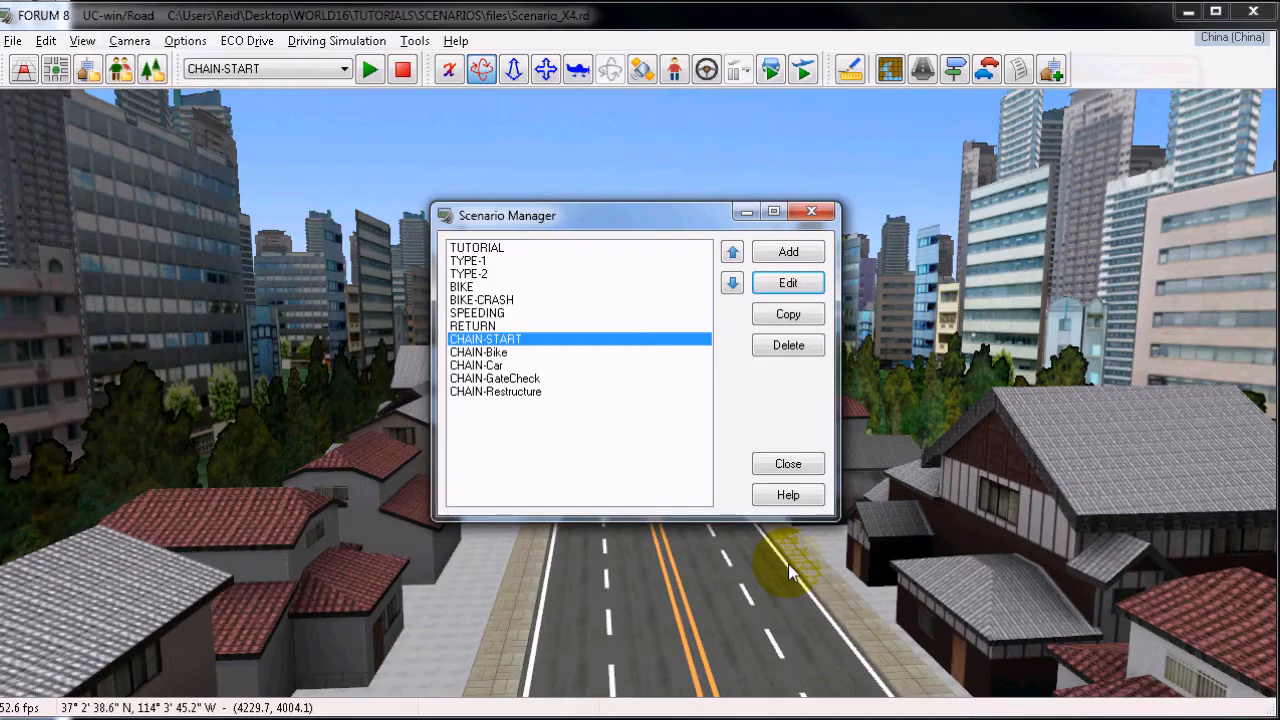
Open the CHAIN-GateCheck scenario and inspect the START event's multimedia models and gate command executions, dismissing any error messages.
click(490, 378)
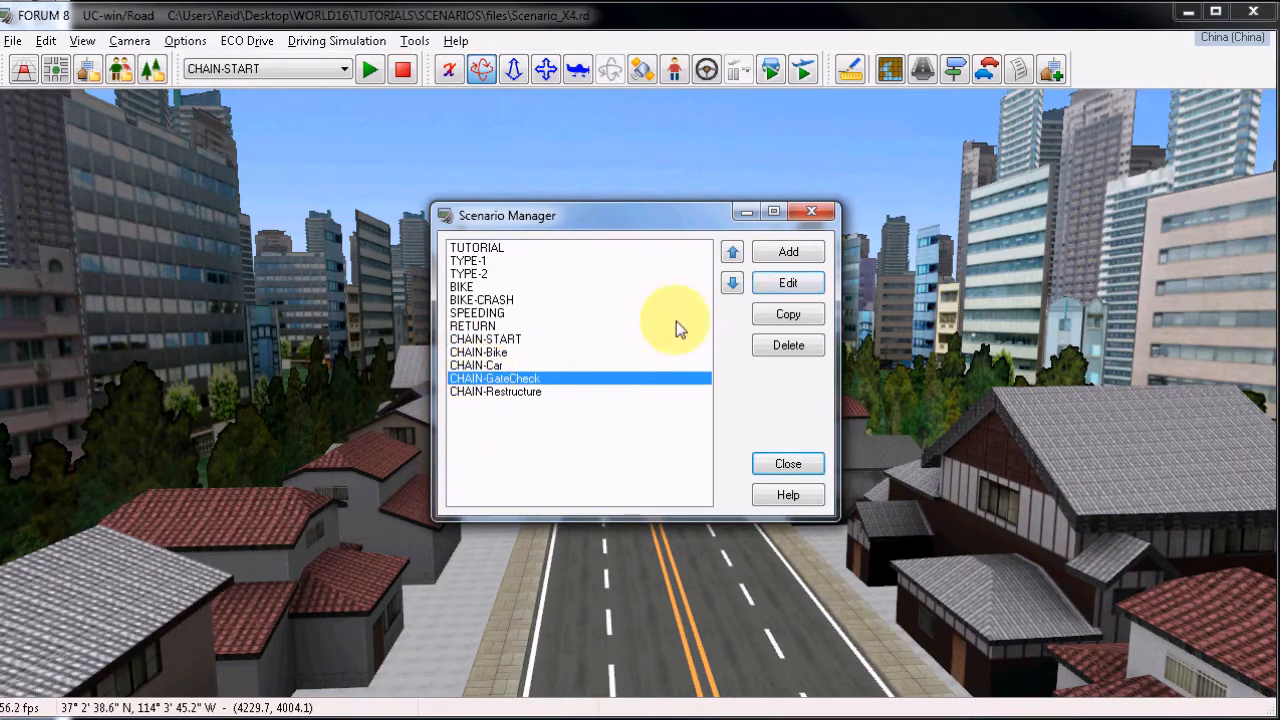
click(788, 283)
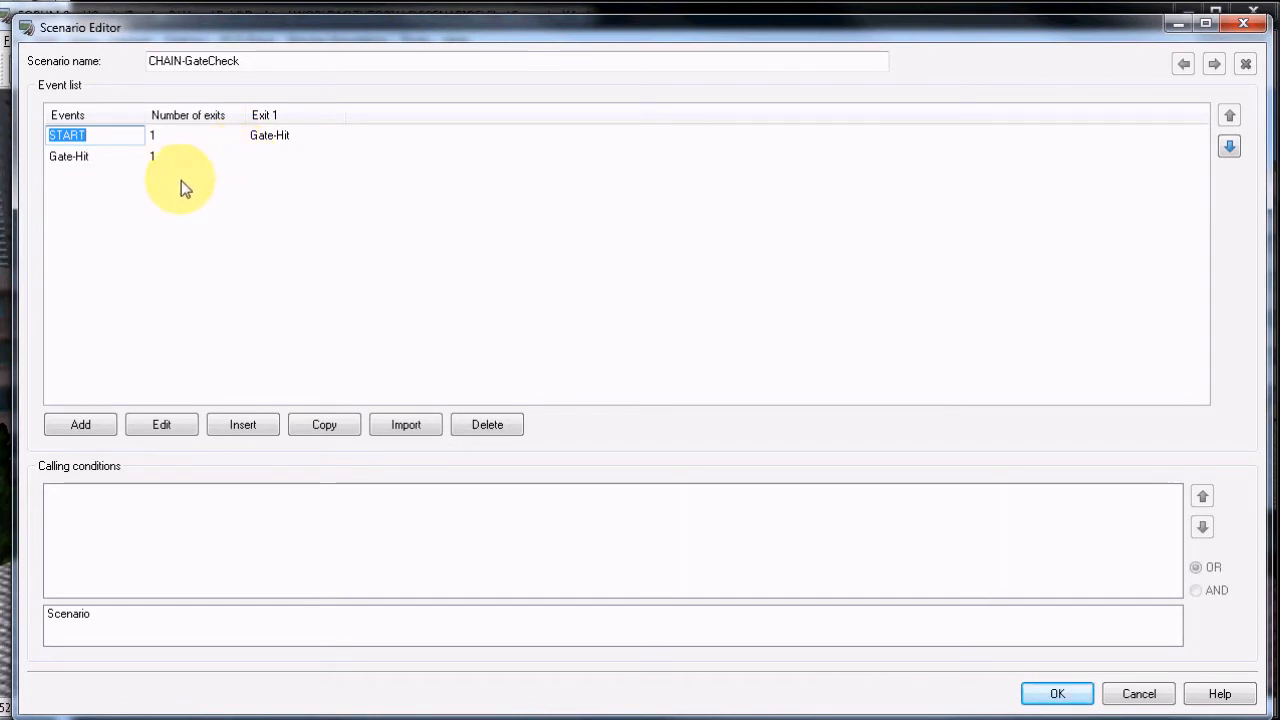
click(162, 424)
click(603, 130)
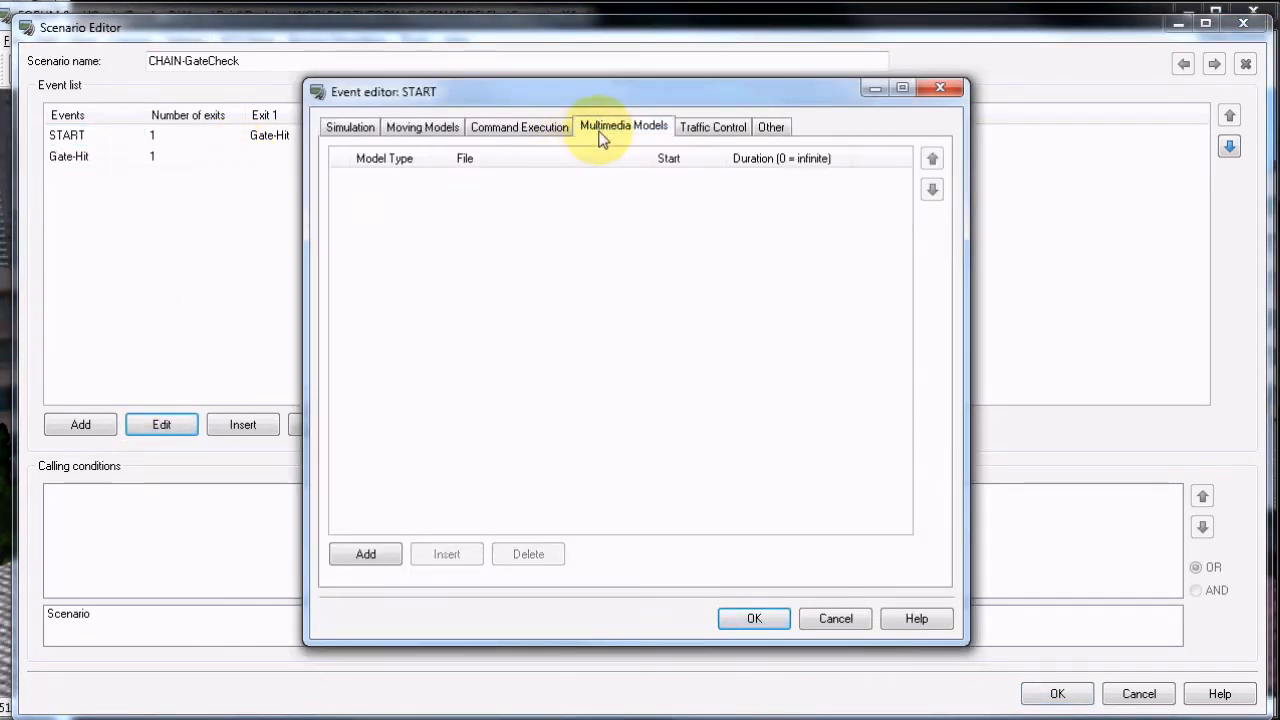
click(521, 127)
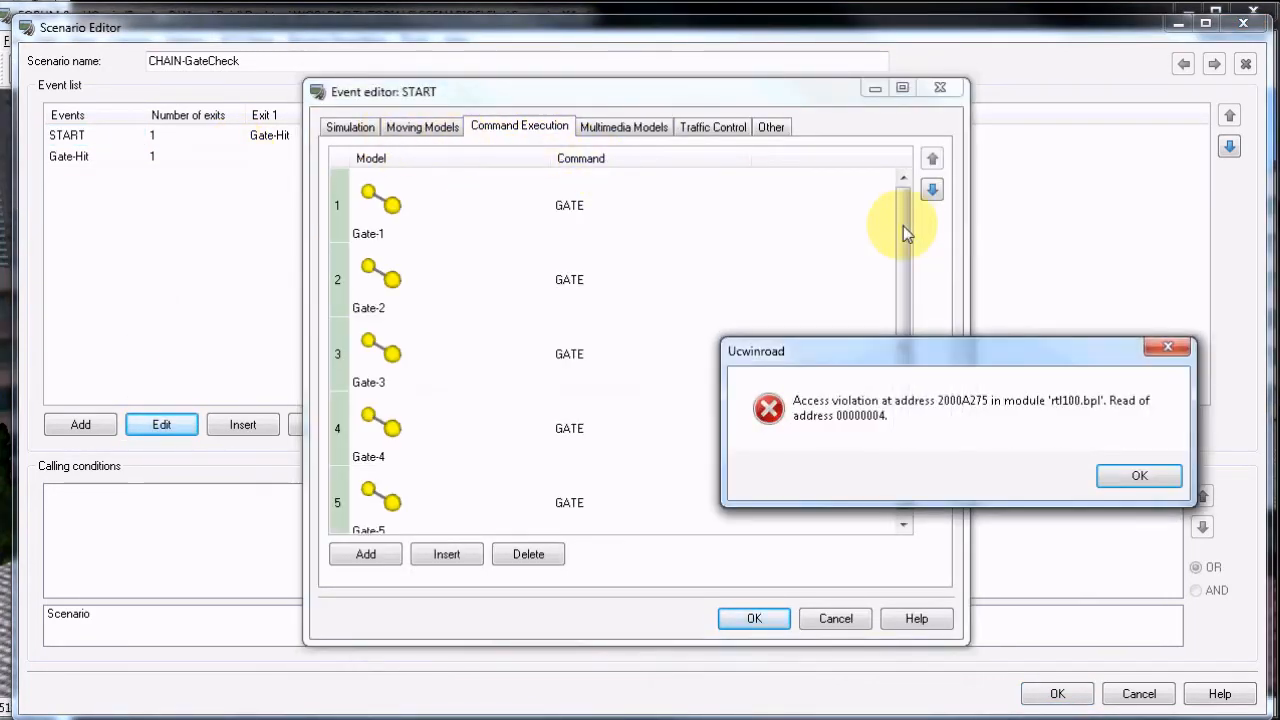
click(1141, 477)
drag(900, 291, 914, 325)
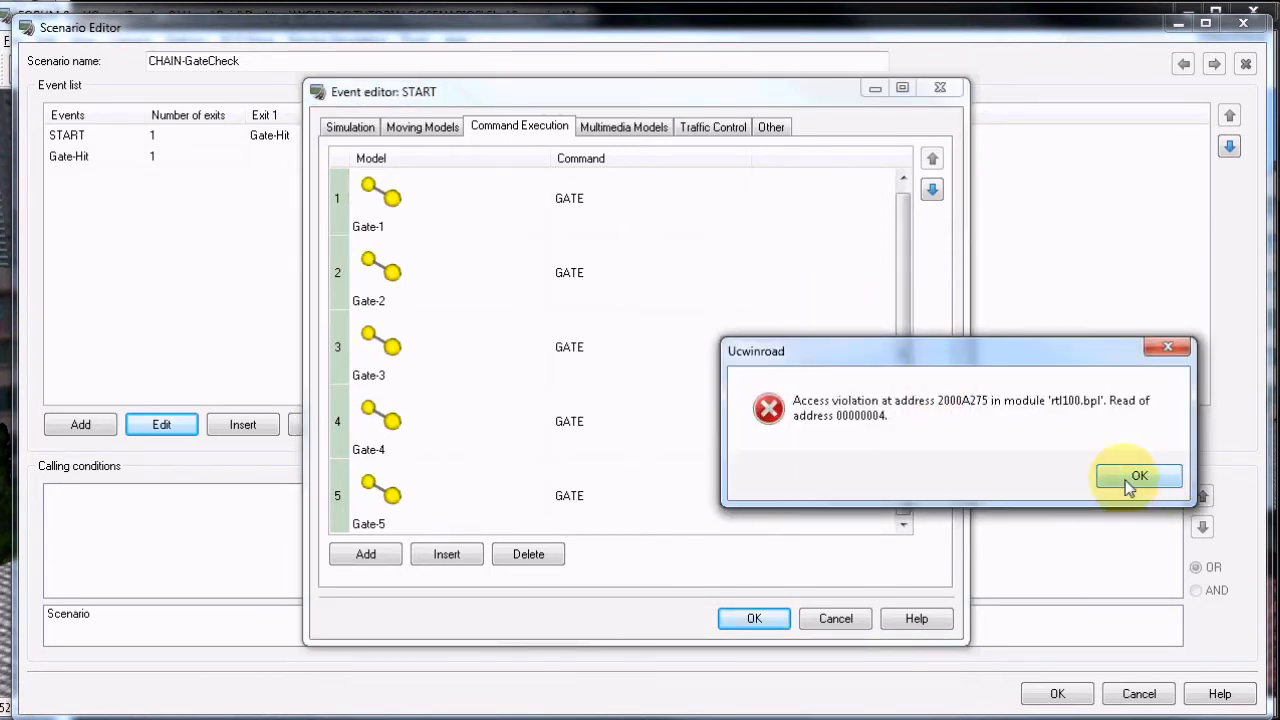
click(1134, 477)
click(778, 618)
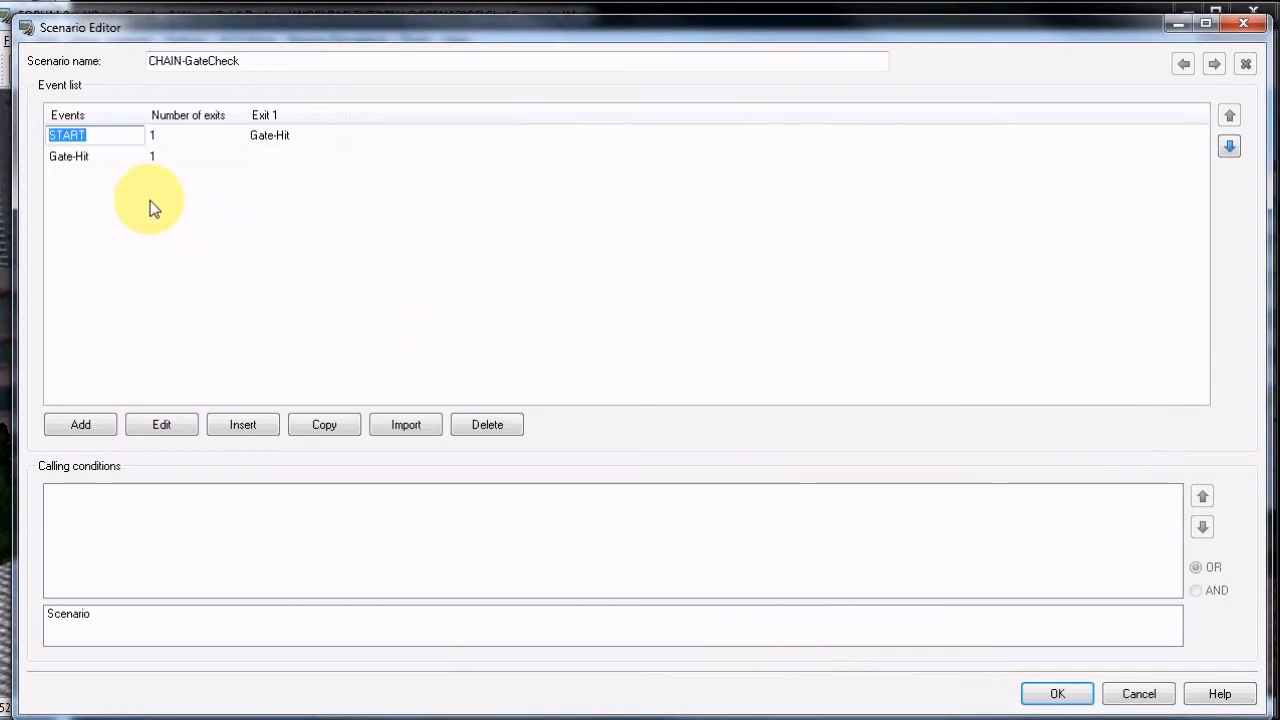
Inspect the Gate-Hit event's multimedia models, including the Pass.jpg image model, cancel the event editor, and close CHAIN-GateCheck.
click(97, 158)
click(161, 424)
click(600, 128)
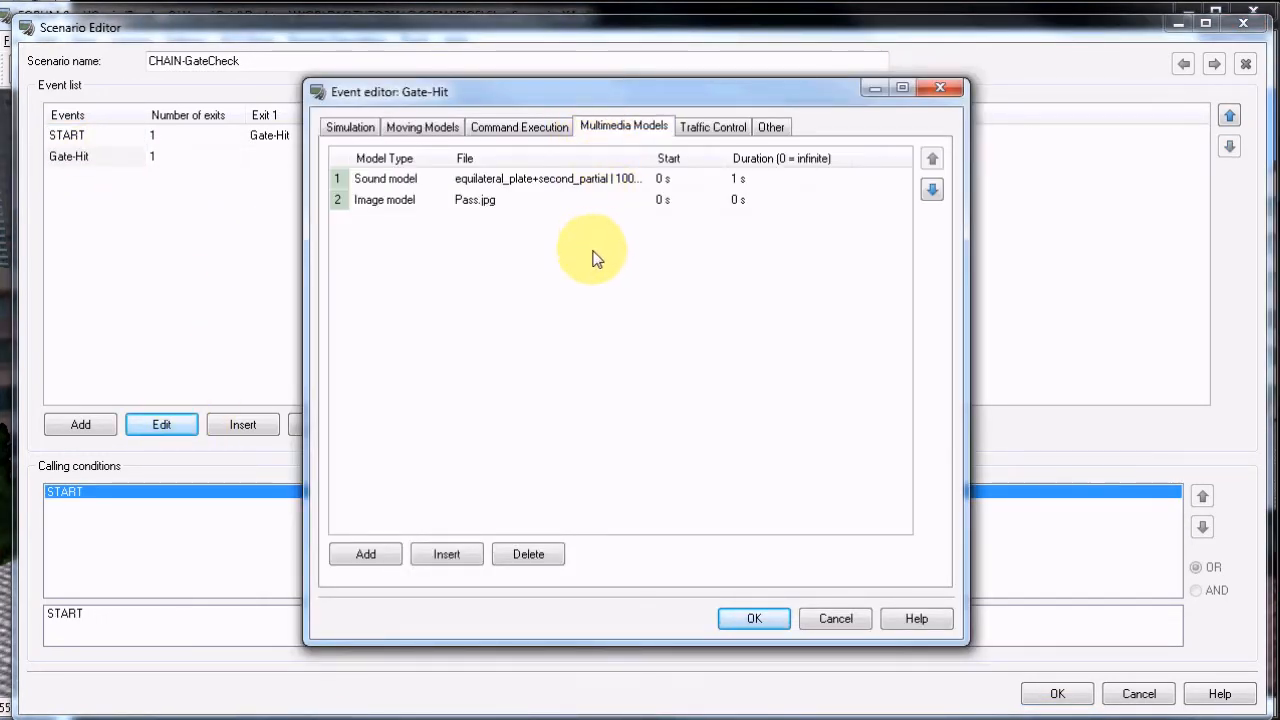
click(624, 205)
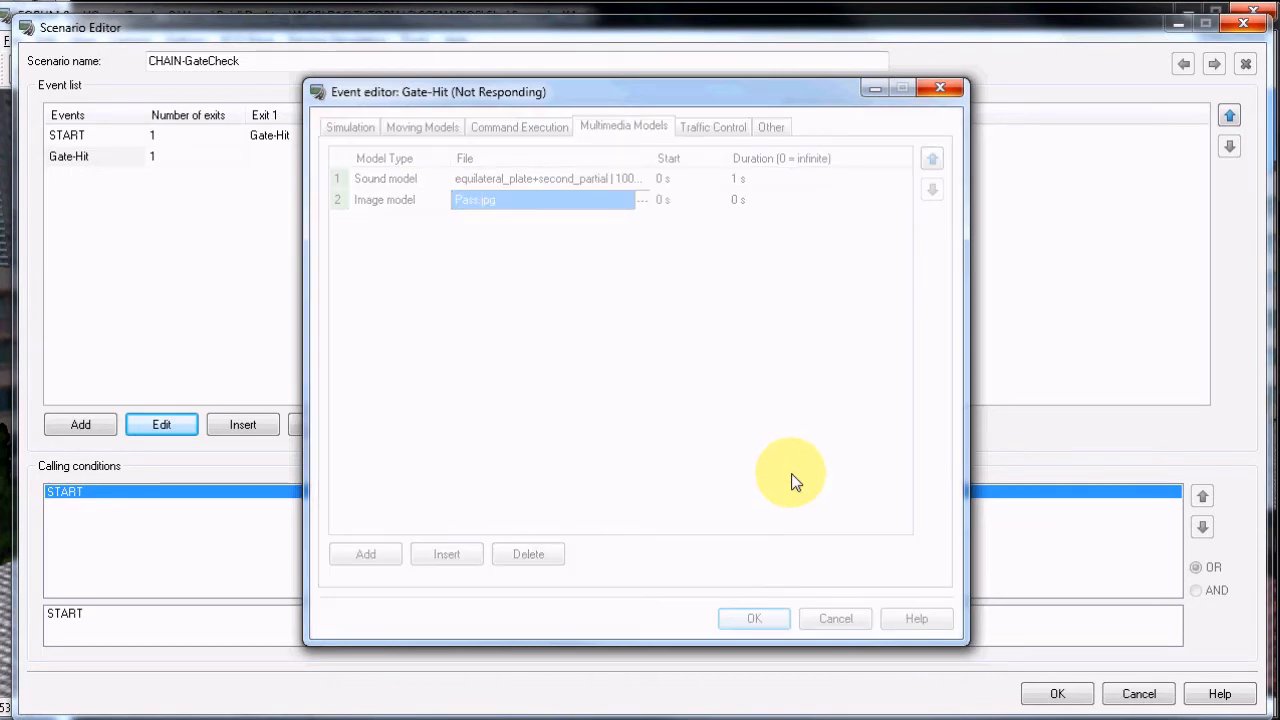
click(737, 482)
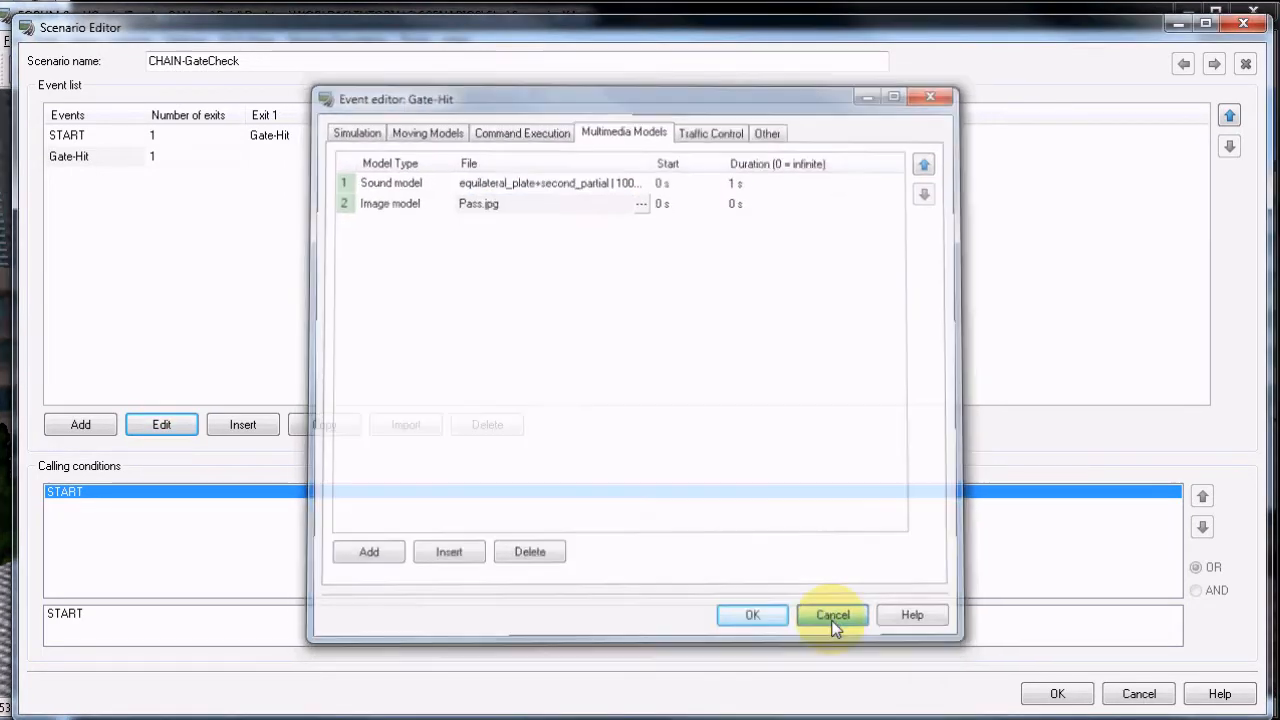
click(835, 620)
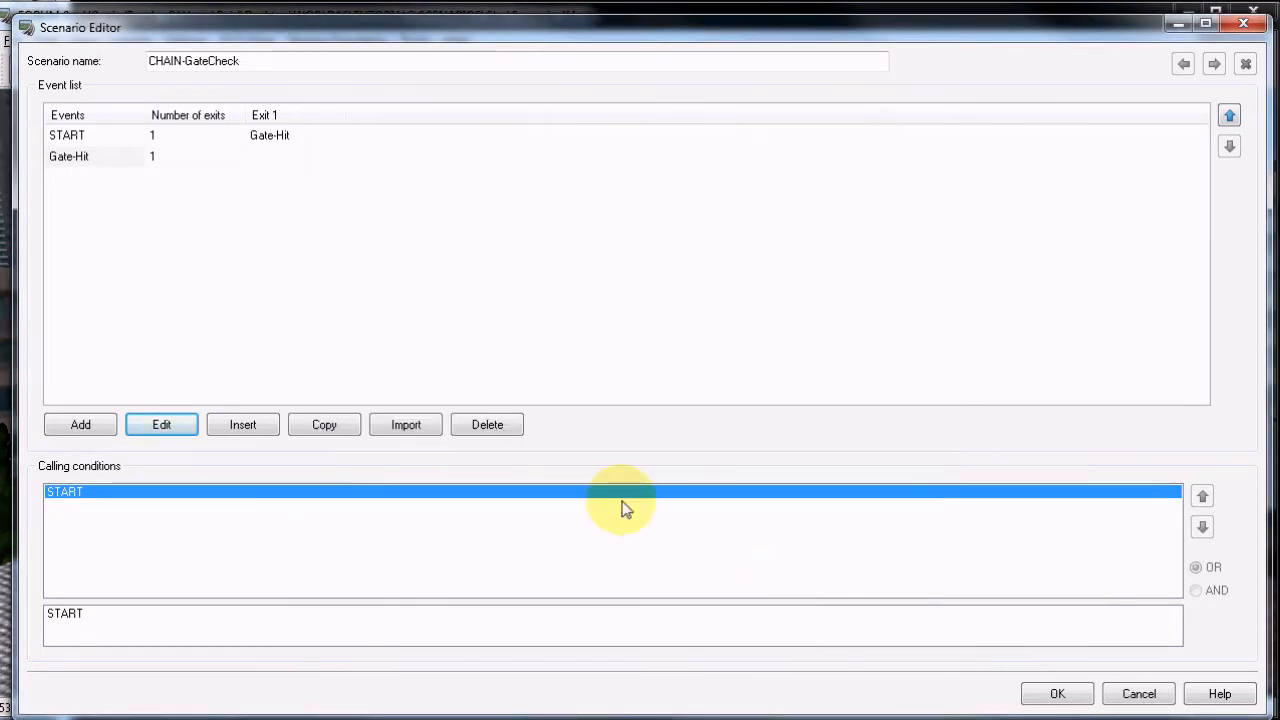
click(1064, 697)
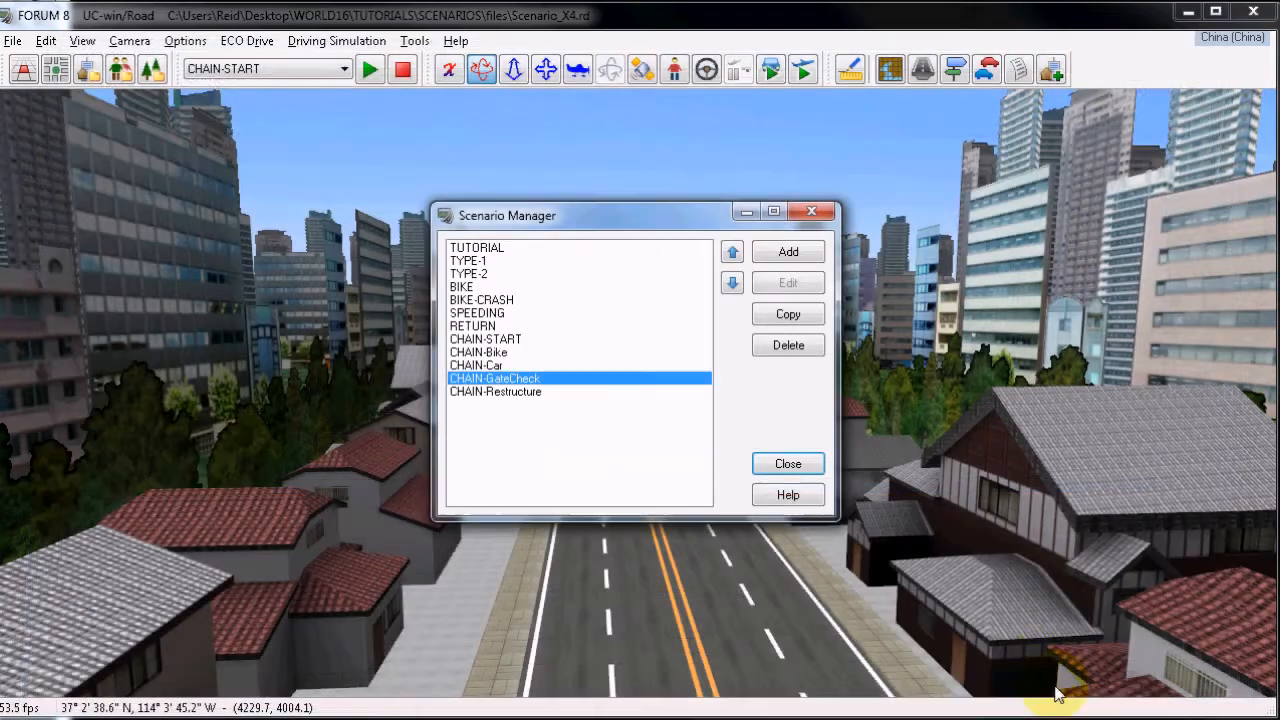
Reopen CHAIN-START and examine the Gates-PASS-1 event's calling conditions and the exit conditions of the START event's Exit 5.
click(495, 339)
click(790, 284)
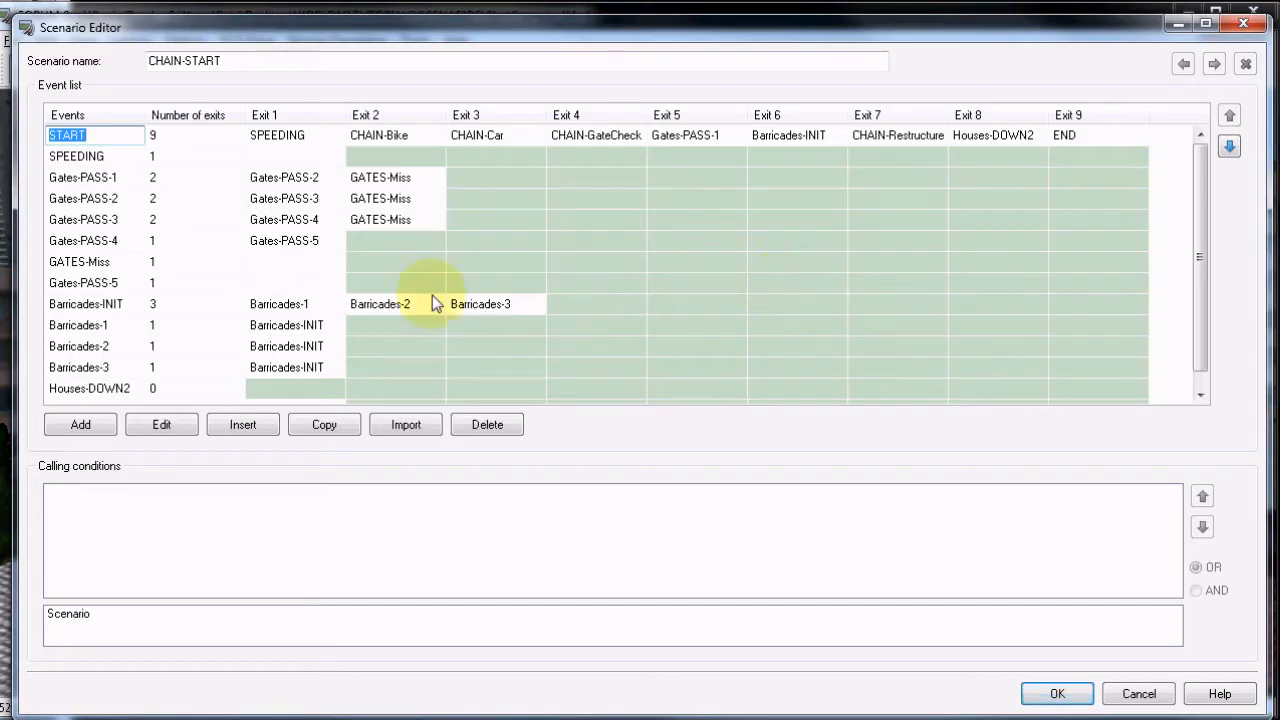
click(86, 177)
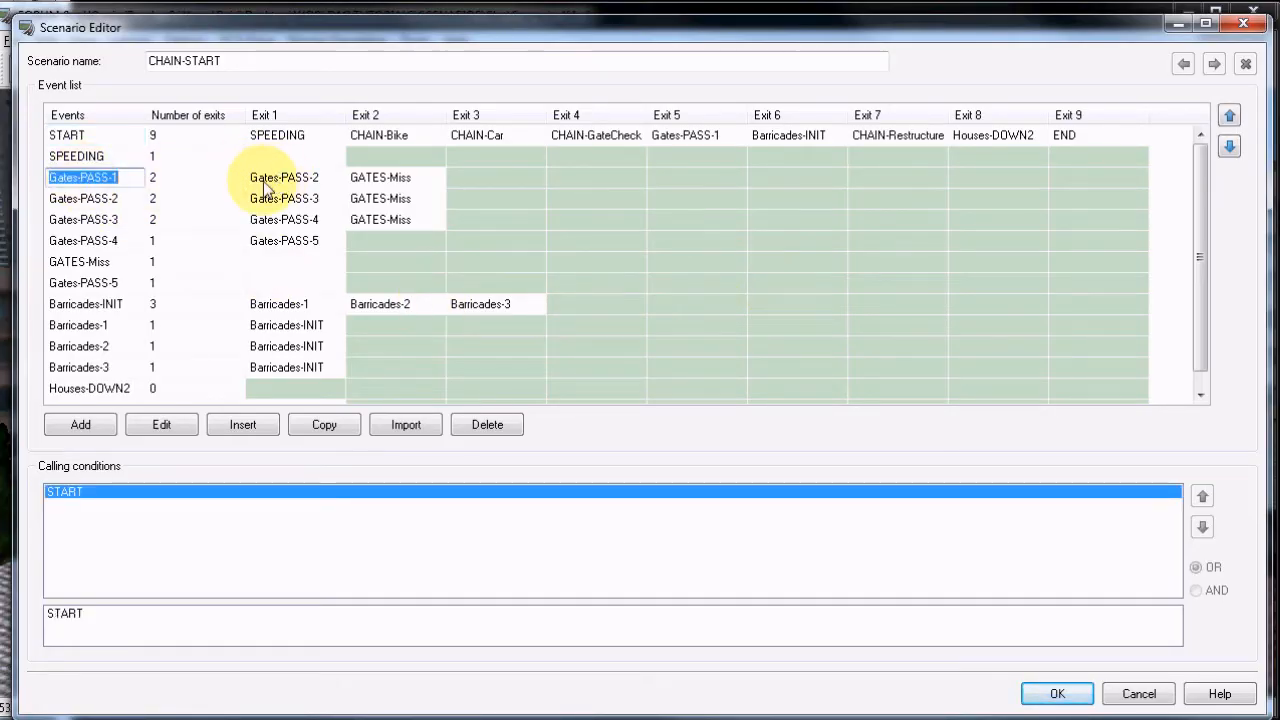
click(700, 140)
click(325, 515)
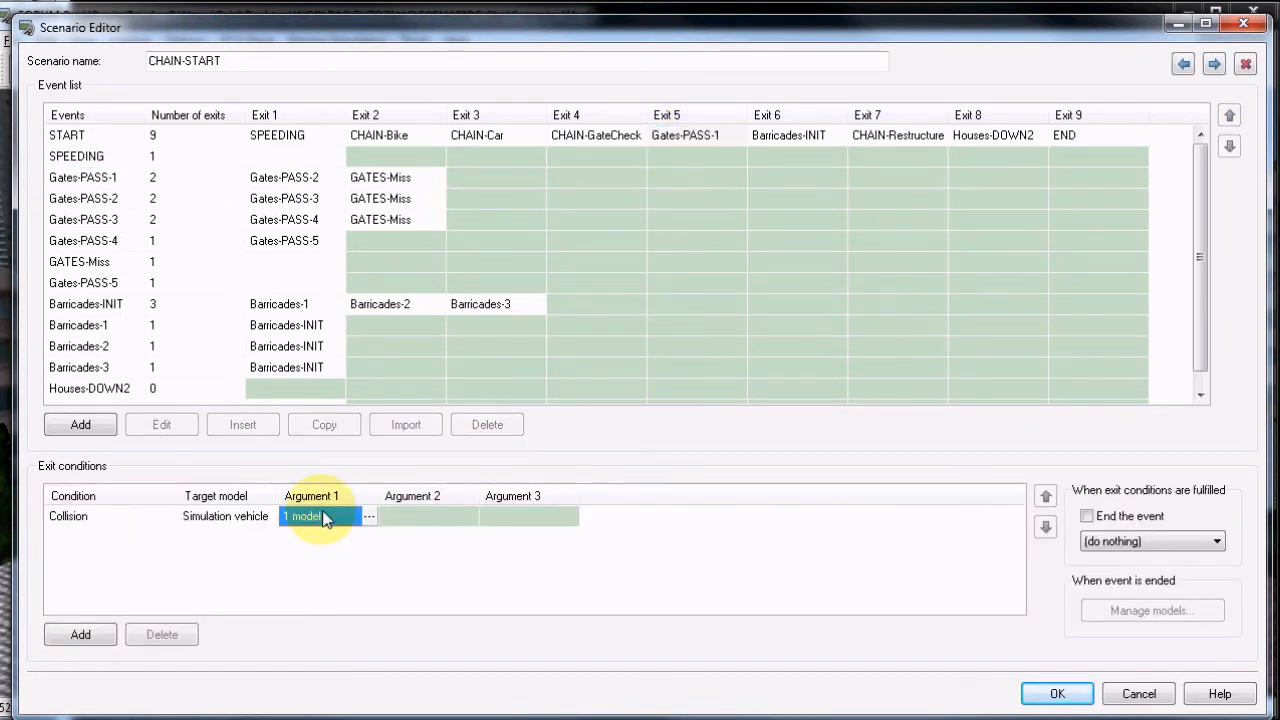
Trace the gate chain from Gates-PASS-1 to Gates-PASS-4, reviewing each Exit 1 link and the Exit 2 links to GATES-Miss.
click(100, 180)
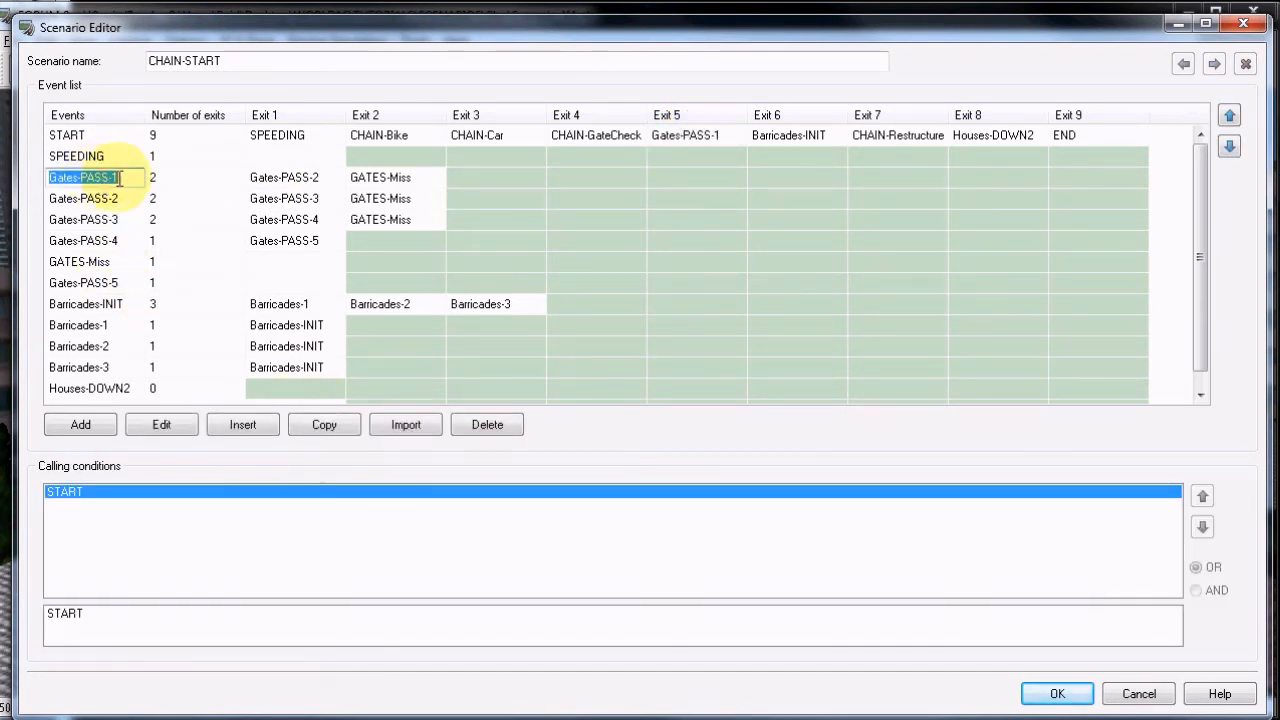
click(303, 178)
click(95, 198)
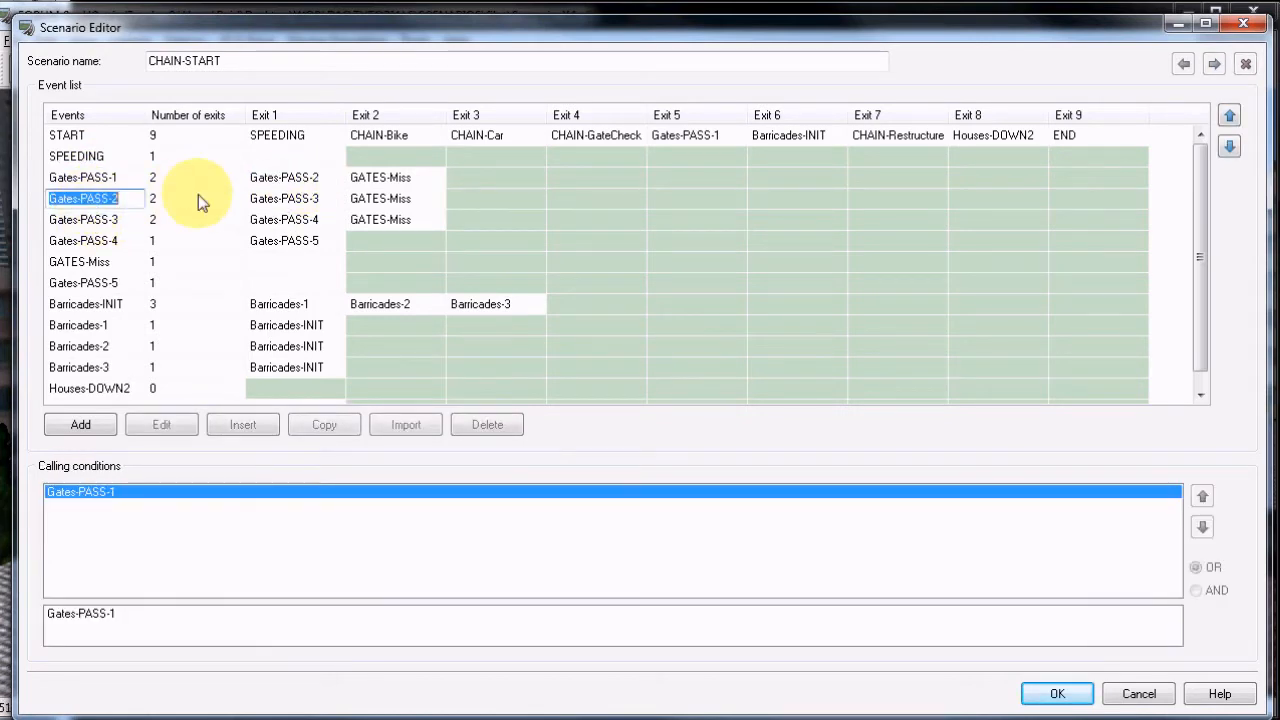
click(285, 198)
click(100, 220)
click(285, 220)
click(200, 240)
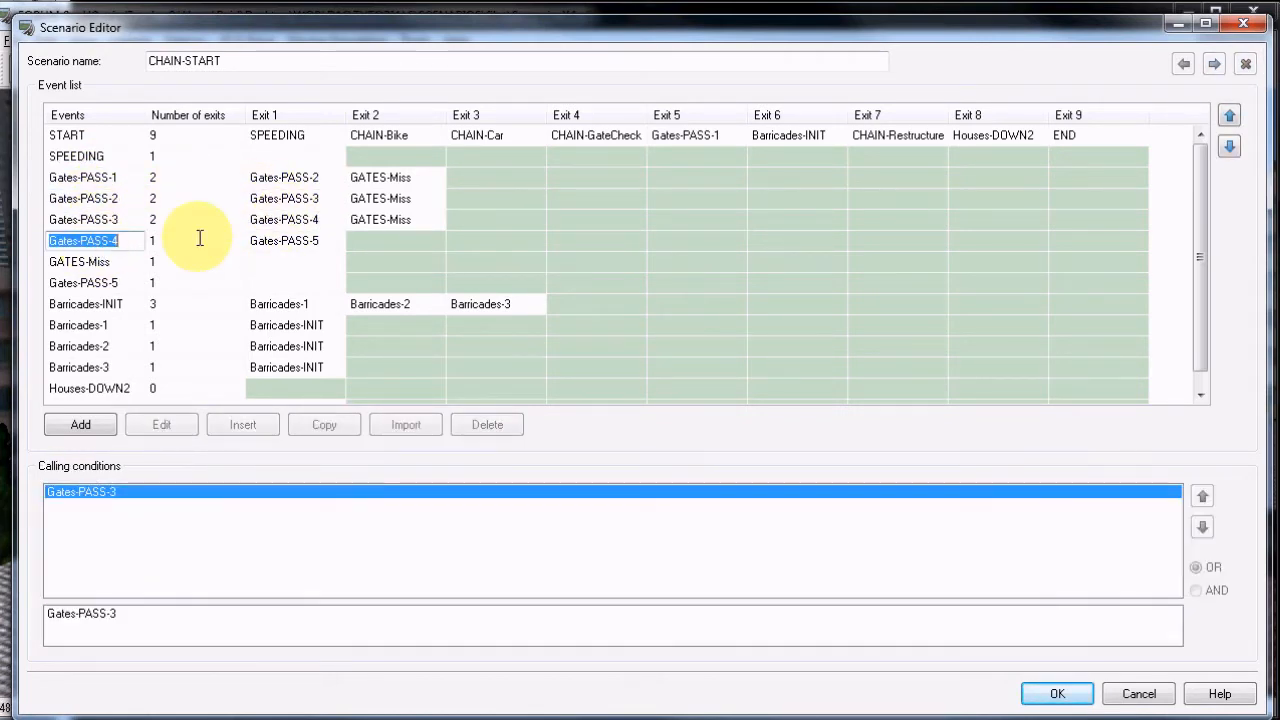
click(292, 241)
click(390, 178)
click(397, 199)
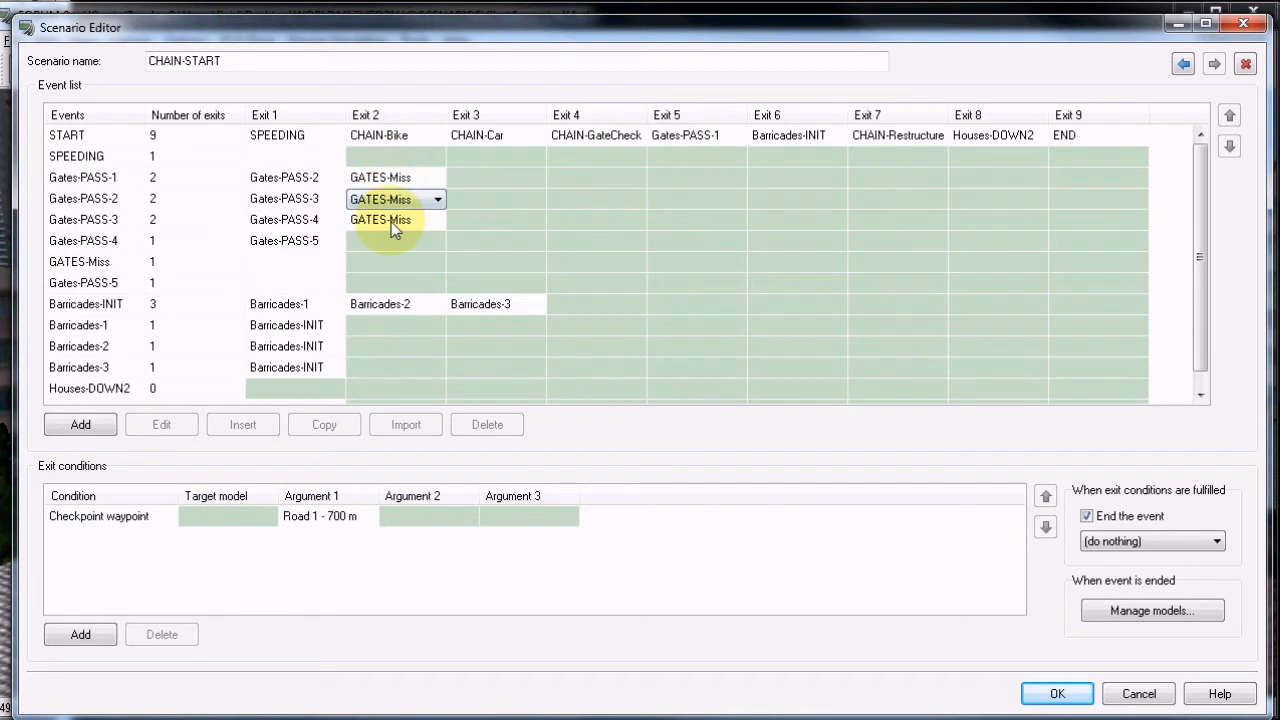
click(393, 221)
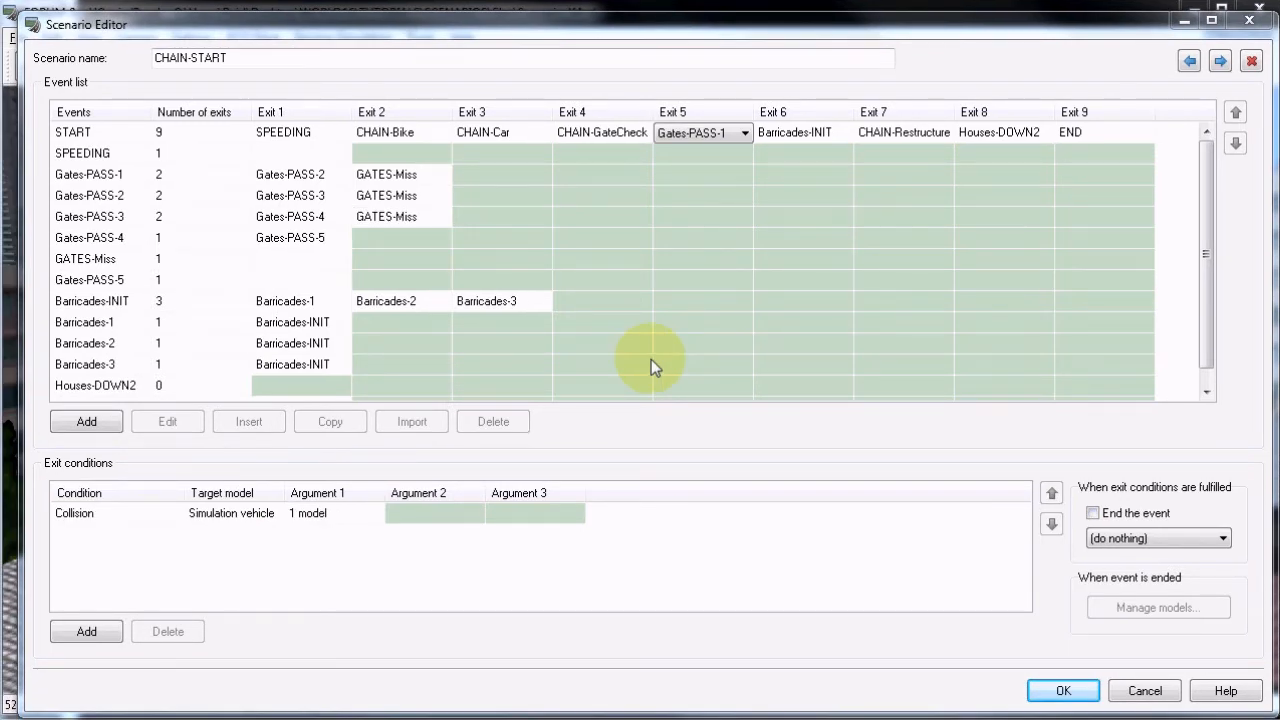
Inspect the START event's Exit 6 link to Barricades-INIT and the condition type and road argument of its exit condition.
click(800, 136)
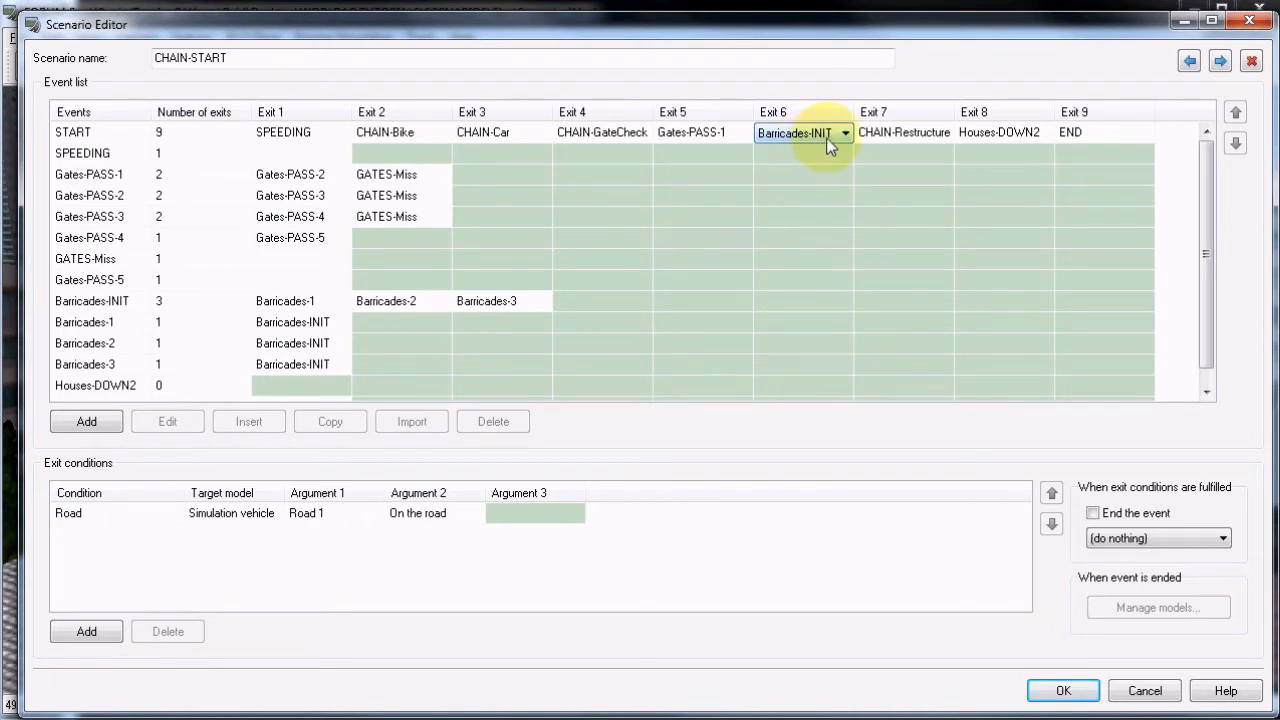
click(85, 515)
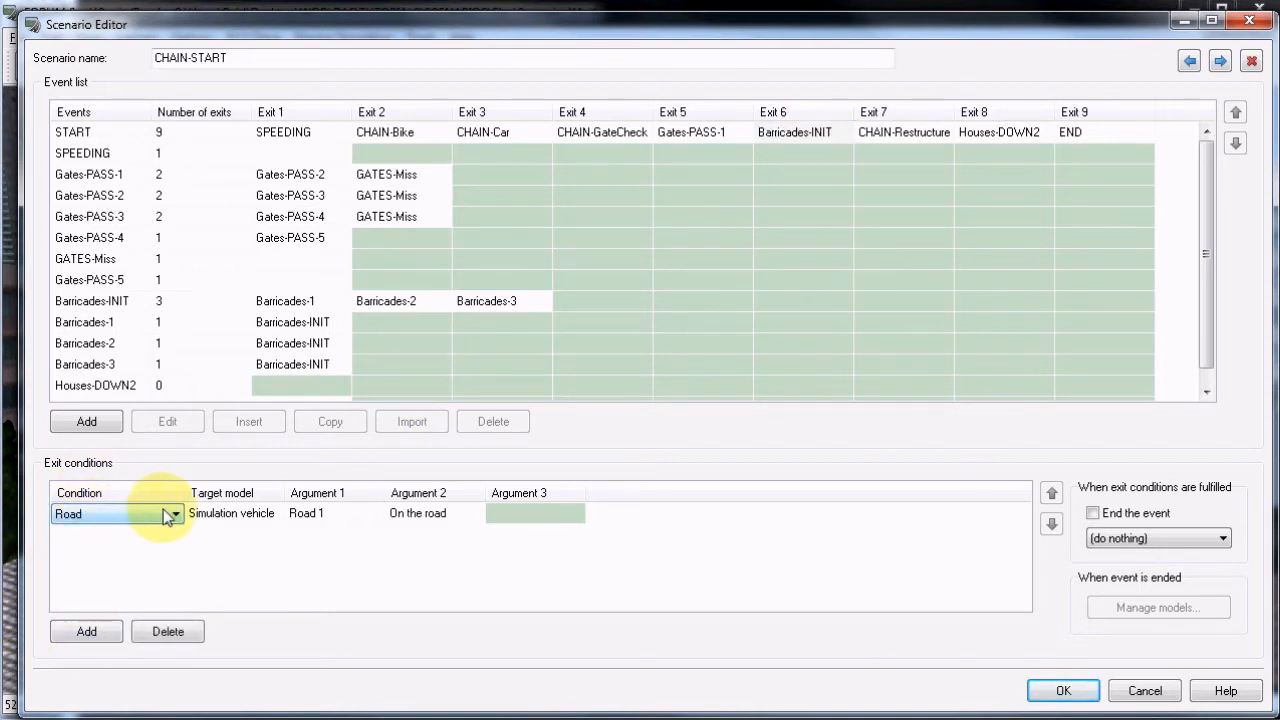
click(330, 518)
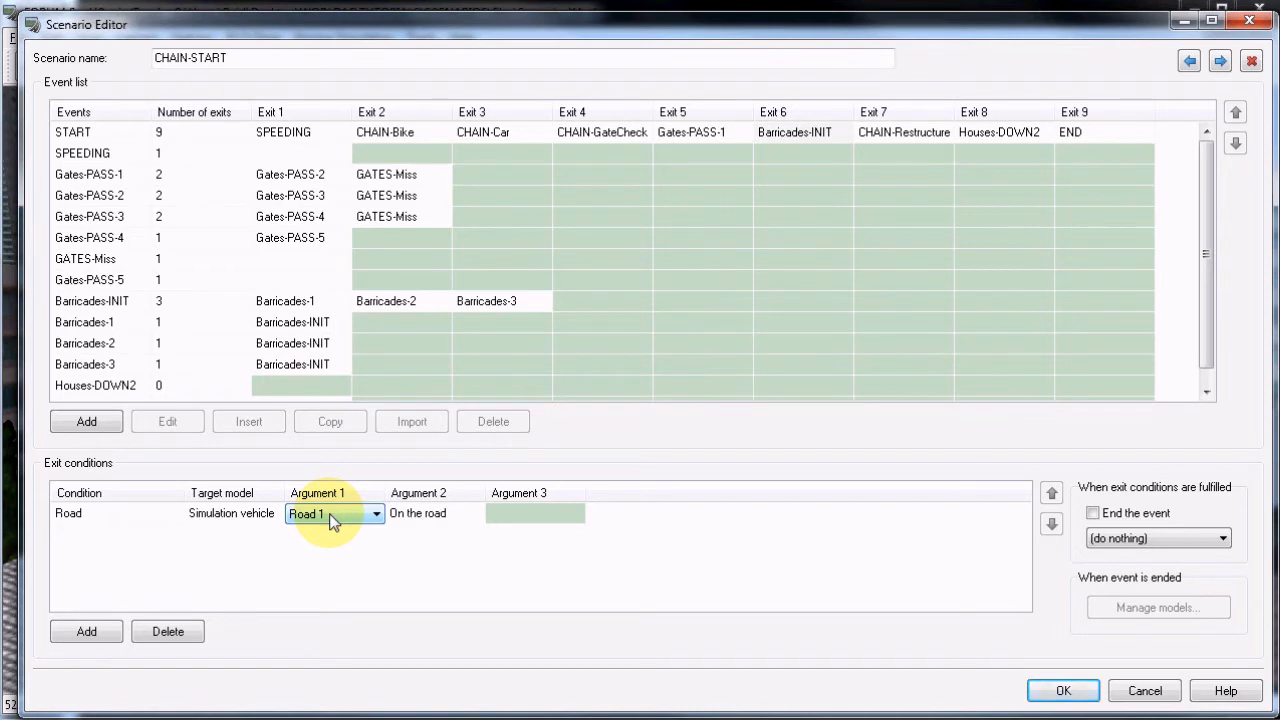
Examine the Barricades-INIT event's calling conditions and compare the exit conditions of its exits to Barricades-1, Barricades-2 and Barricades-3.
click(104, 304)
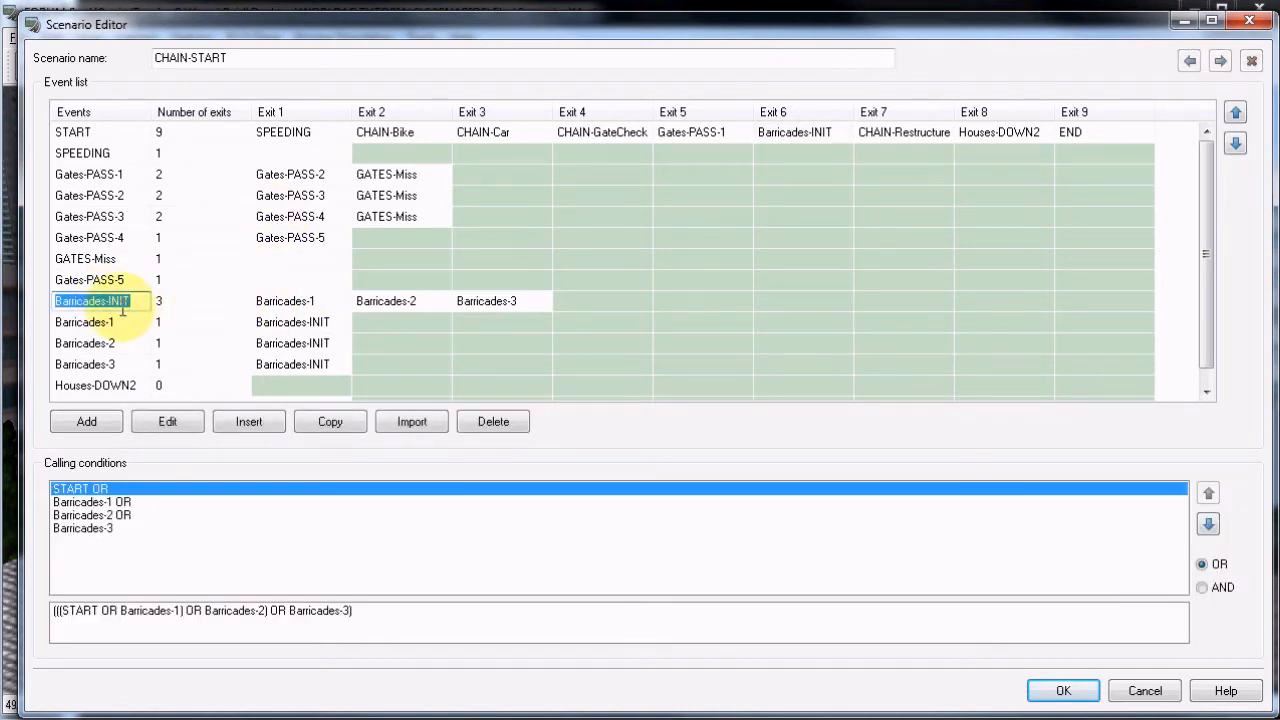
click(285, 302)
click(405, 302)
click(502, 306)
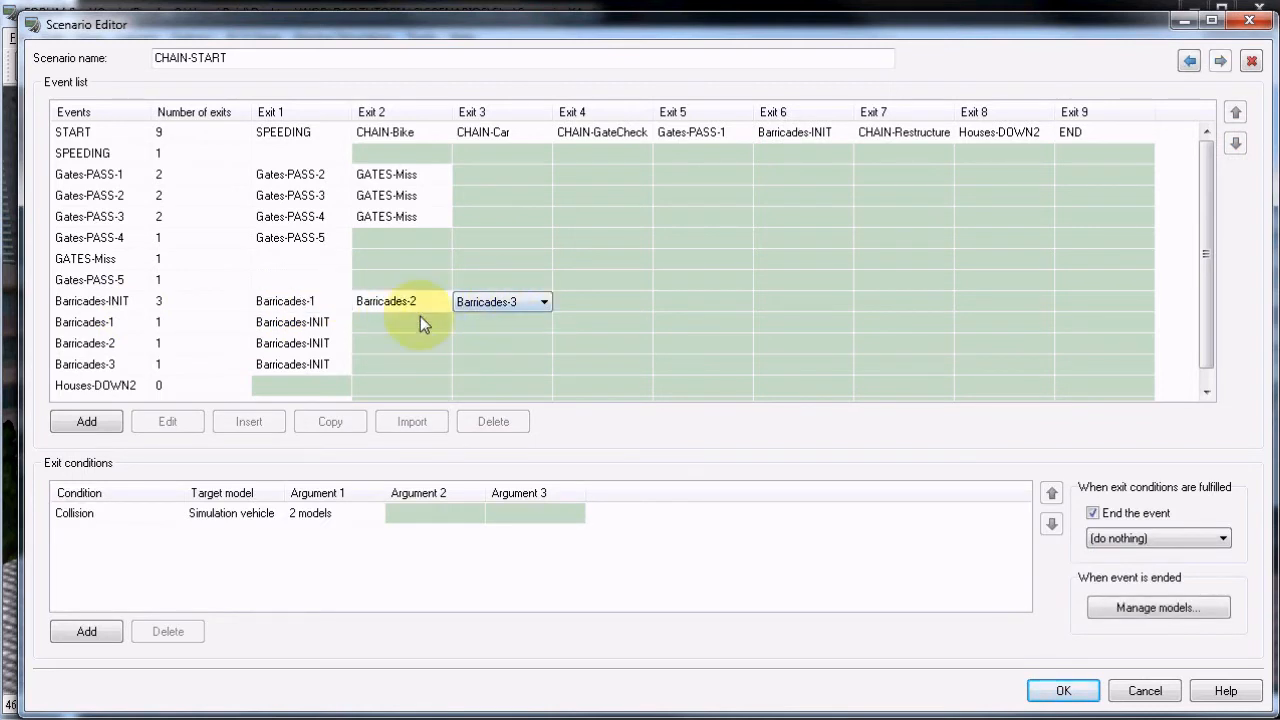
click(303, 306)
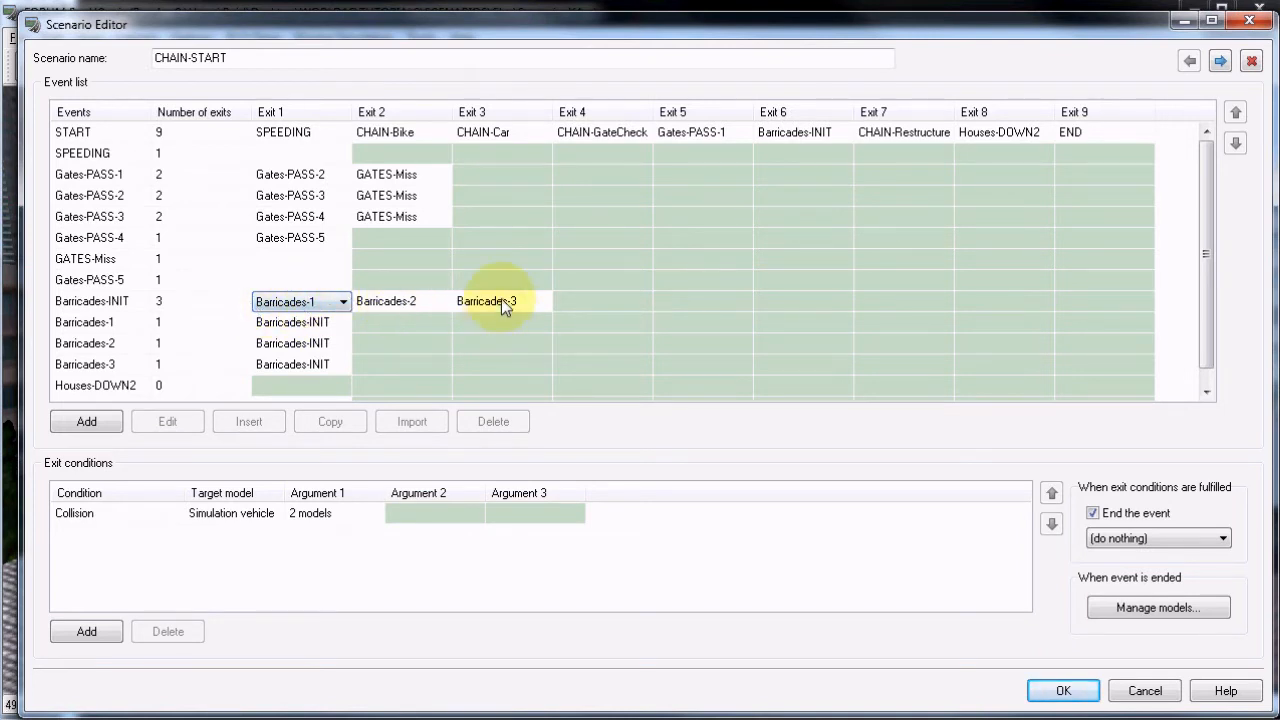
click(503, 306)
click(413, 305)
click(310, 306)
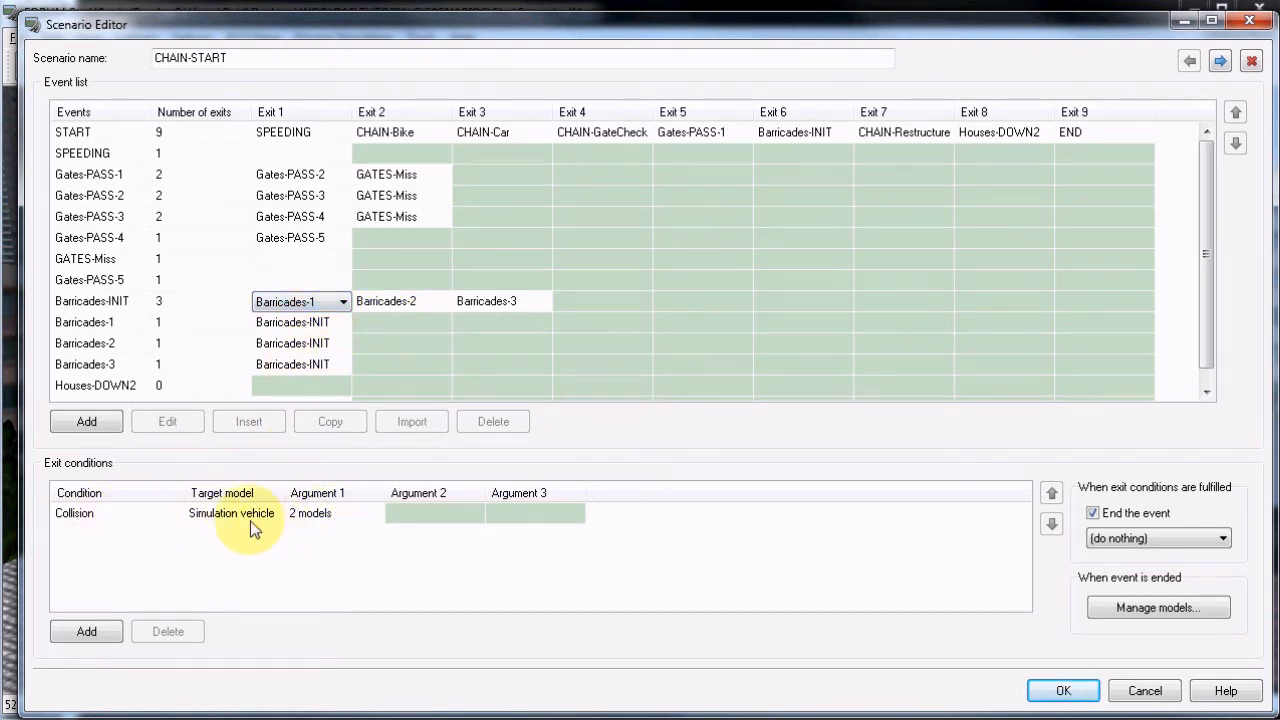
click(411, 301)
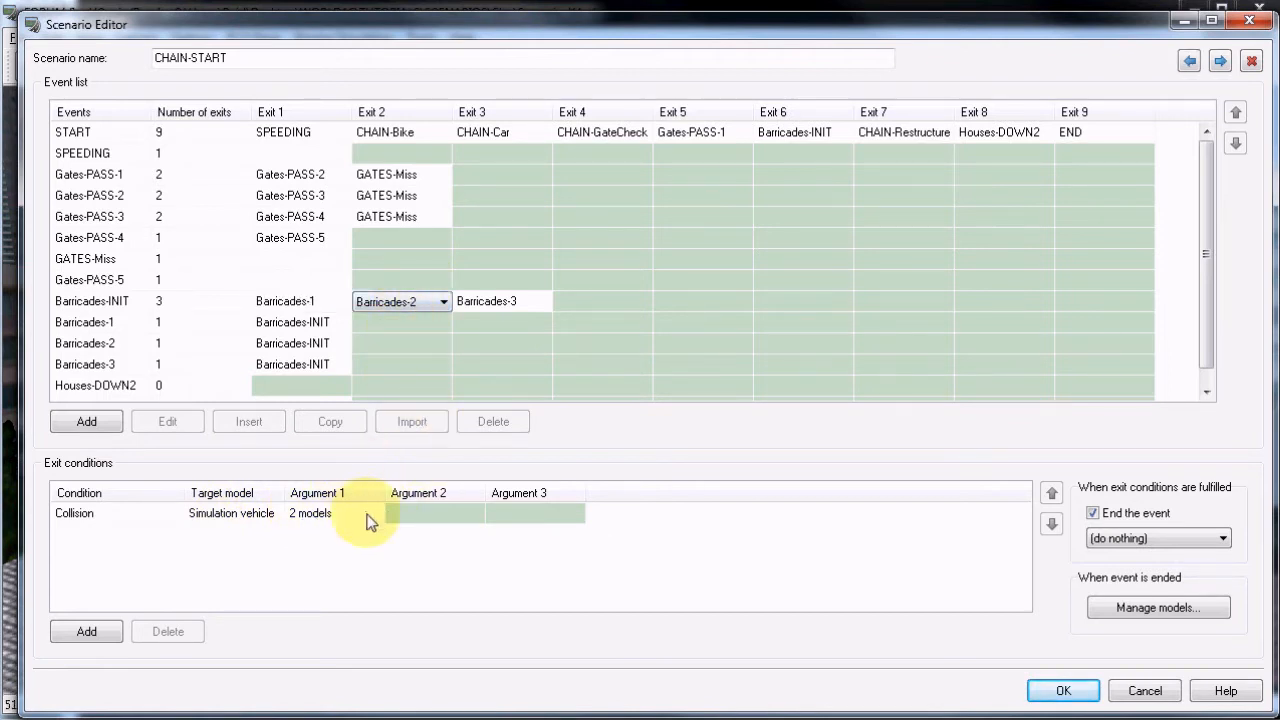
click(492, 301)
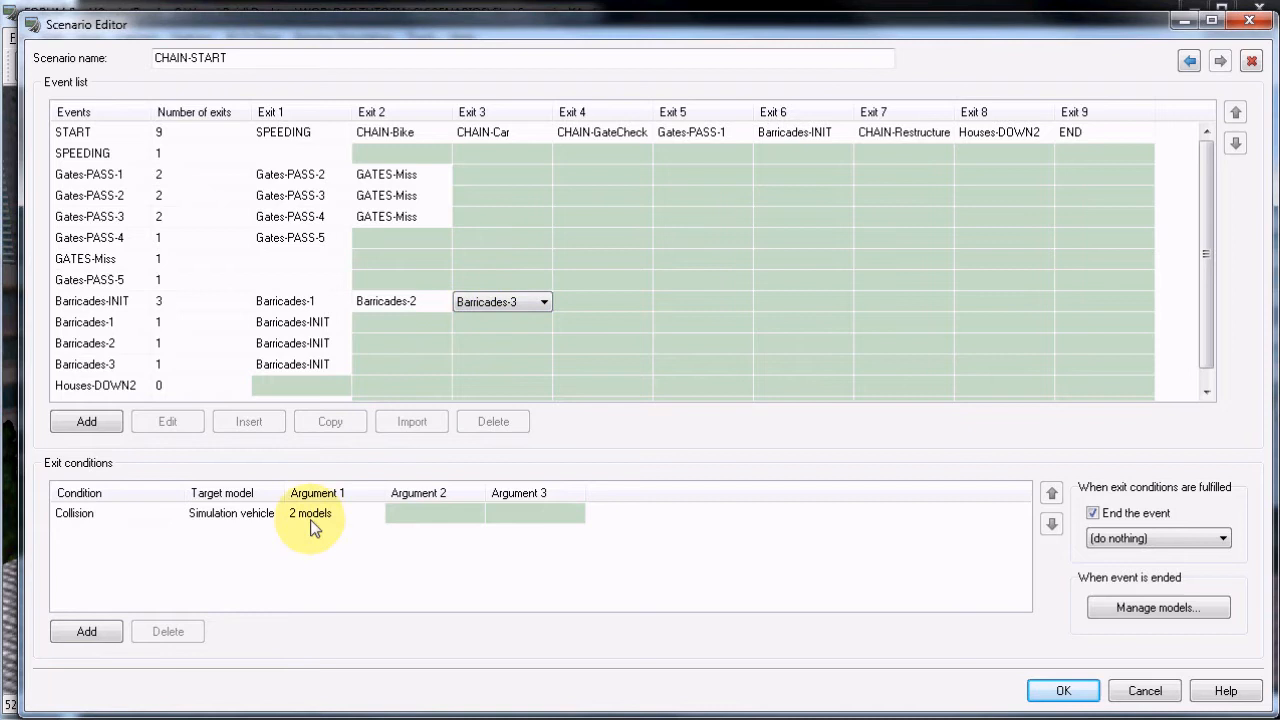
Review the new-vehicle launch settings of the Barricades-1, Barricades-2 and Barricades-3 events, closing each event editor.
click(90, 322)
click(167, 423)
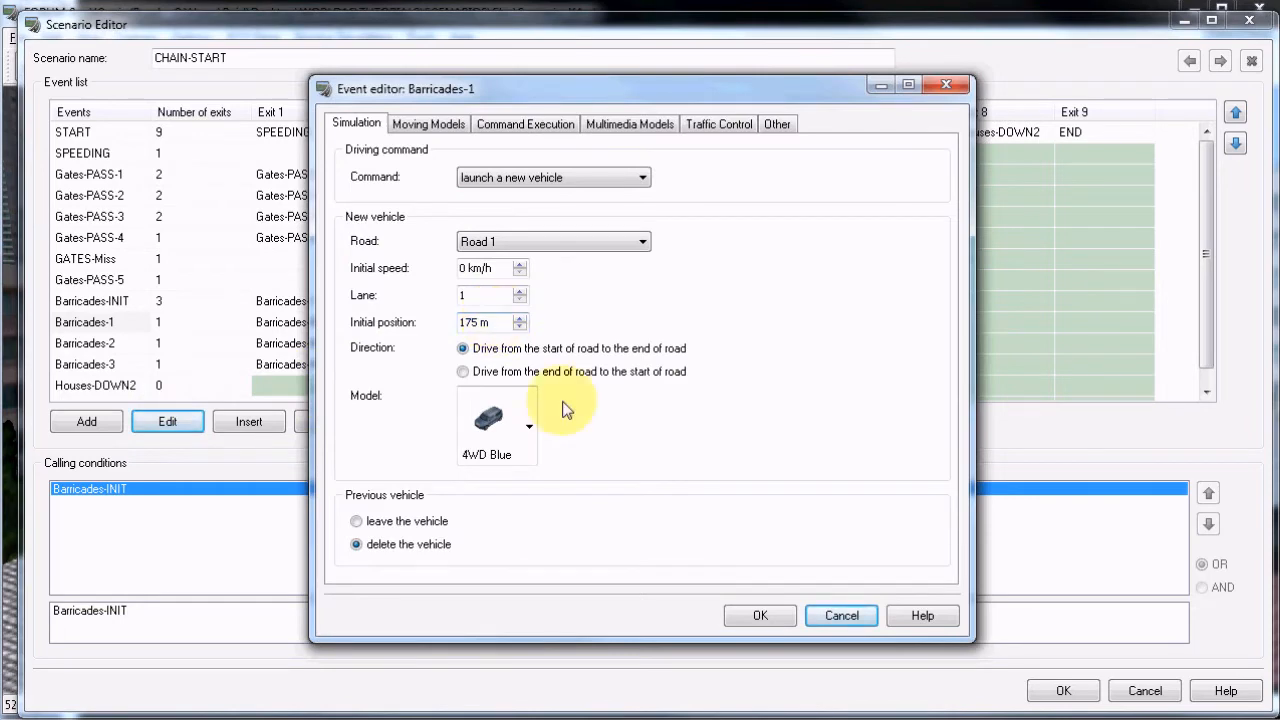
click(760, 615)
click(90, 343)
click(162, 428)
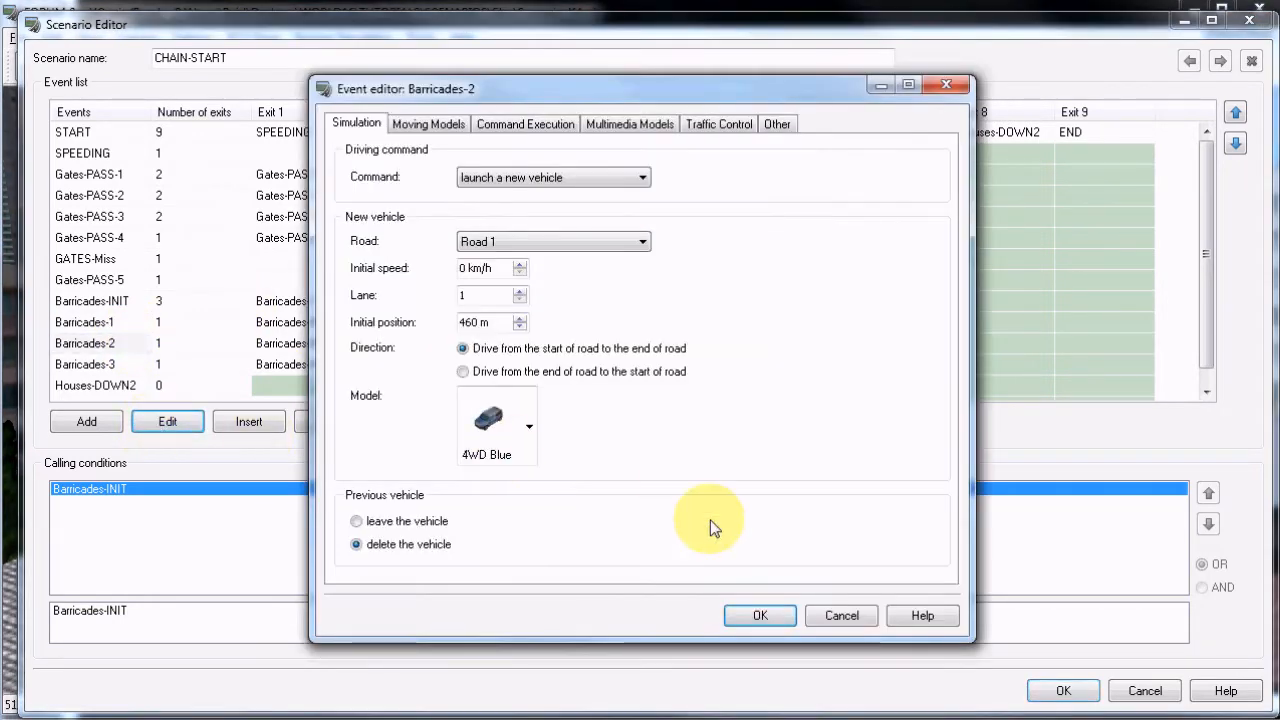
click(842, 615)
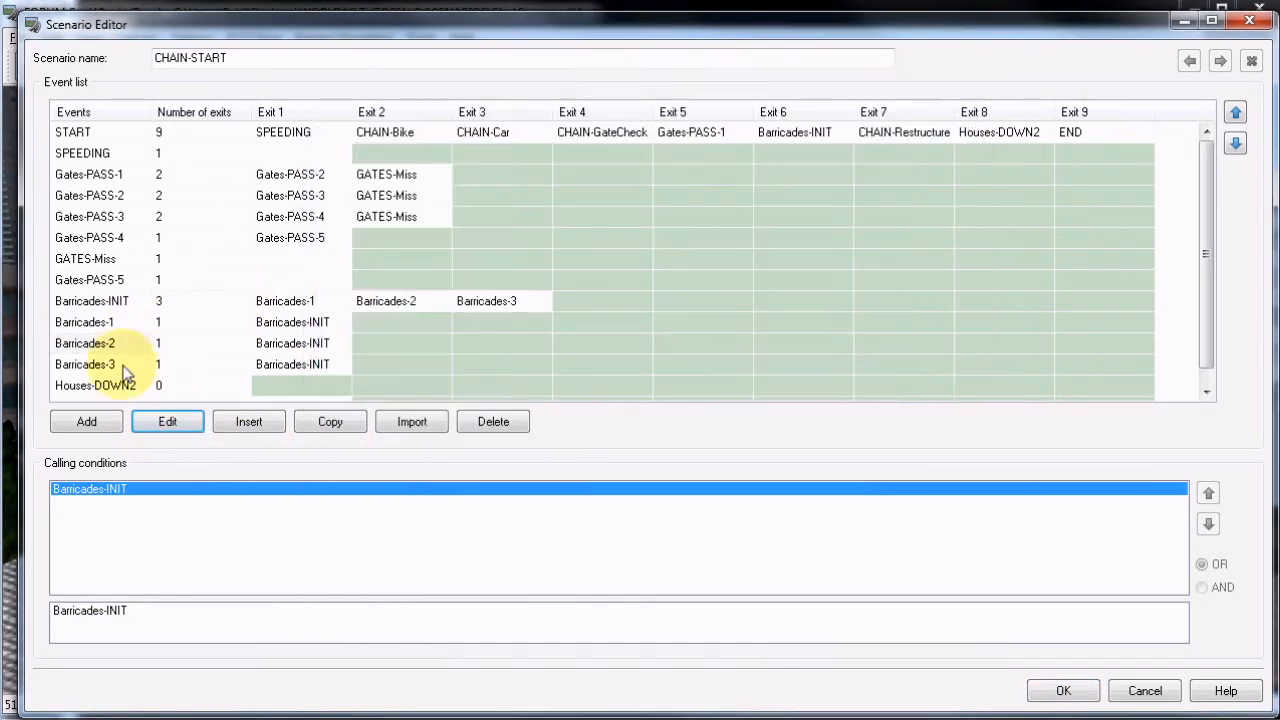
click(118, 366)
click(147, 430)
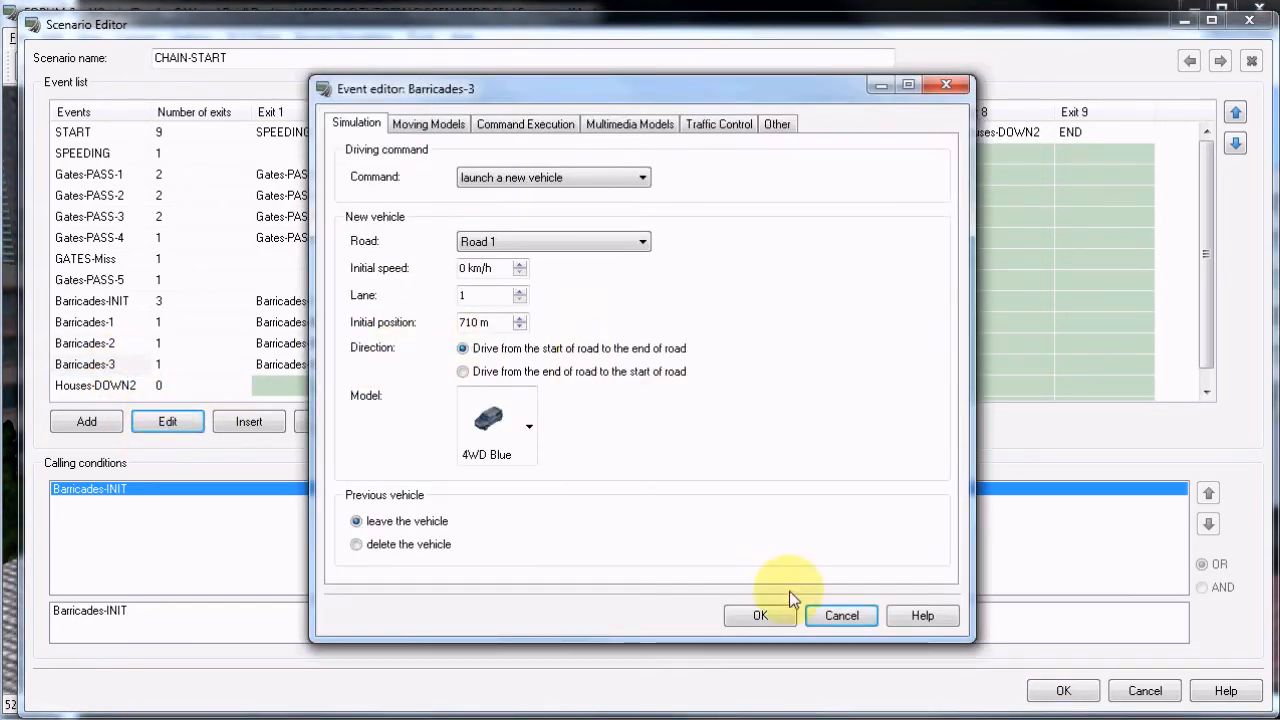
click(842, 616)
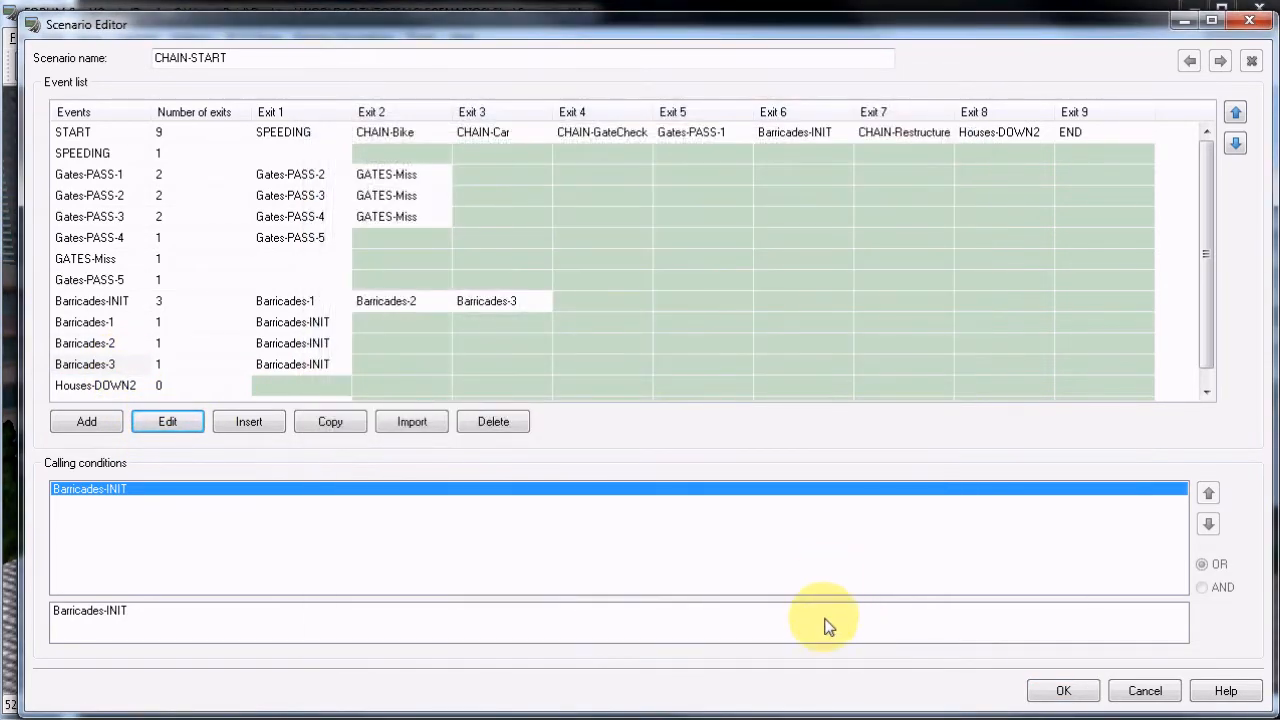
Check the exit conditions of Barricades-1's Exit 1 back to Barricades-INIT and view the remaining events in the list.
click(241, 328)
click(311, 327)
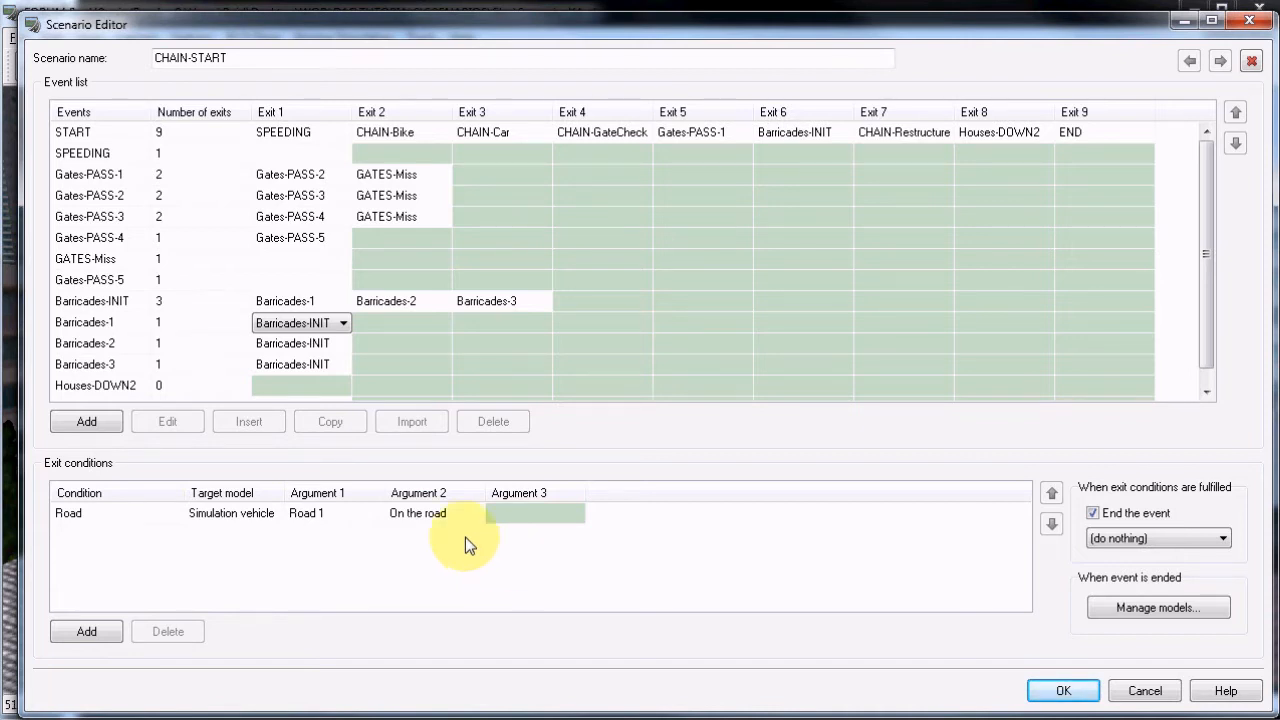
scroll(422, 312, down, 1)
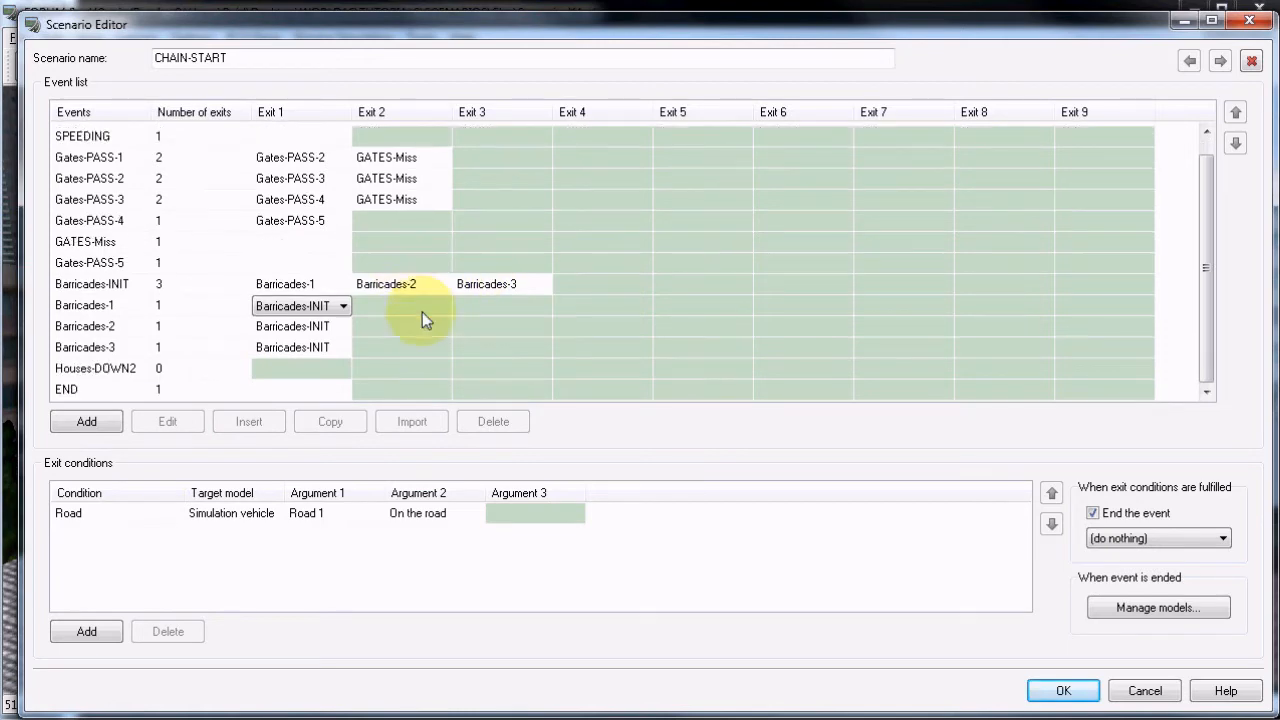
Accept the CHAIN-START scenario, leave the scenario manager and run CHAIN-START.
click(1062, 690)
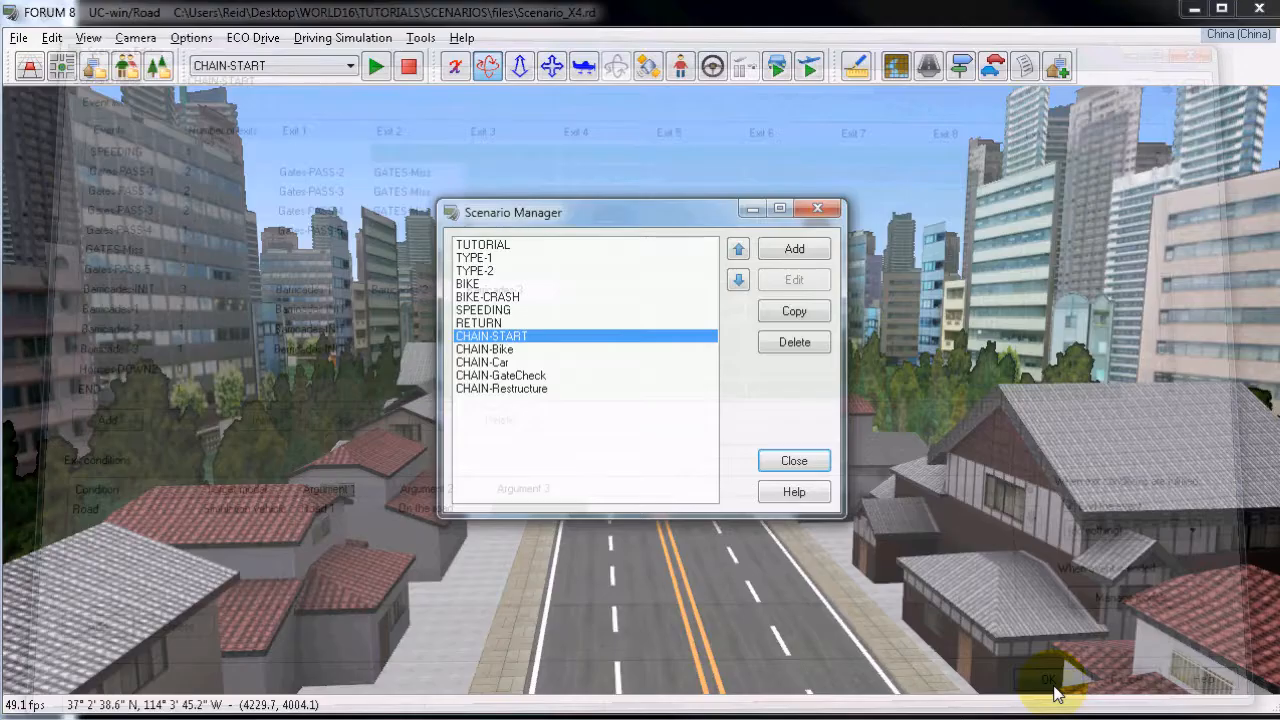
click(792, 462)
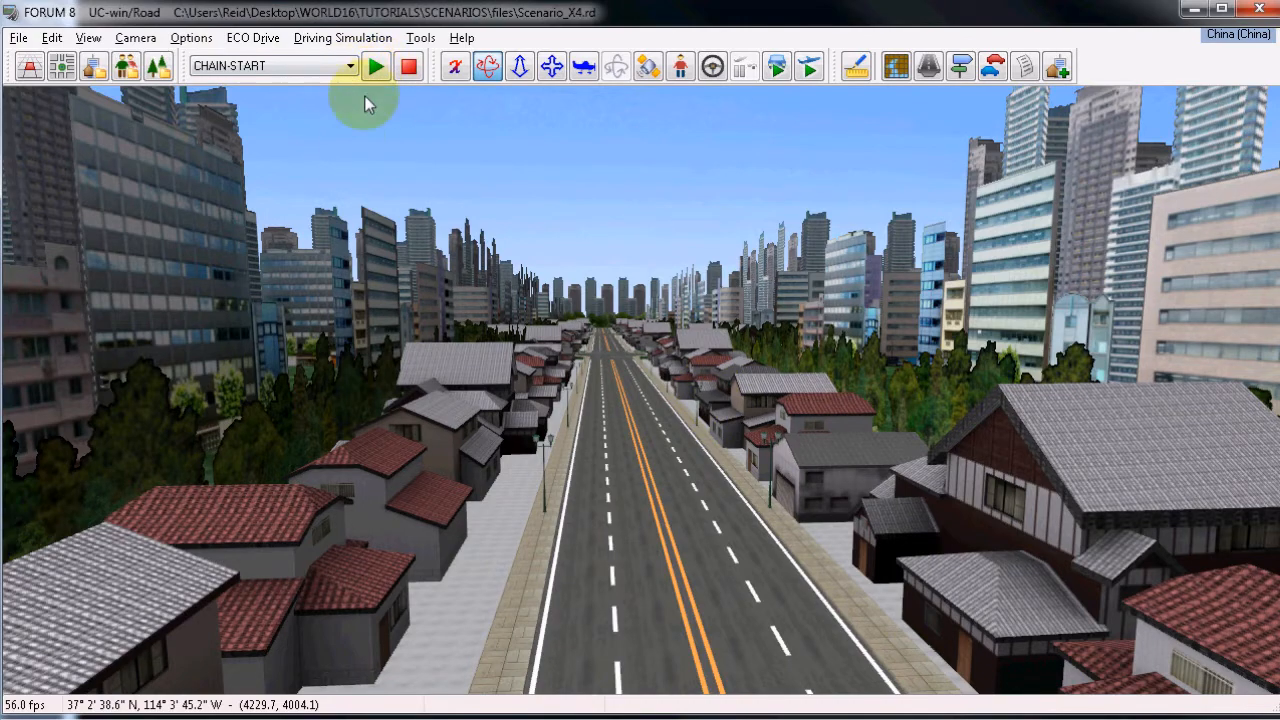
click(377, 68)
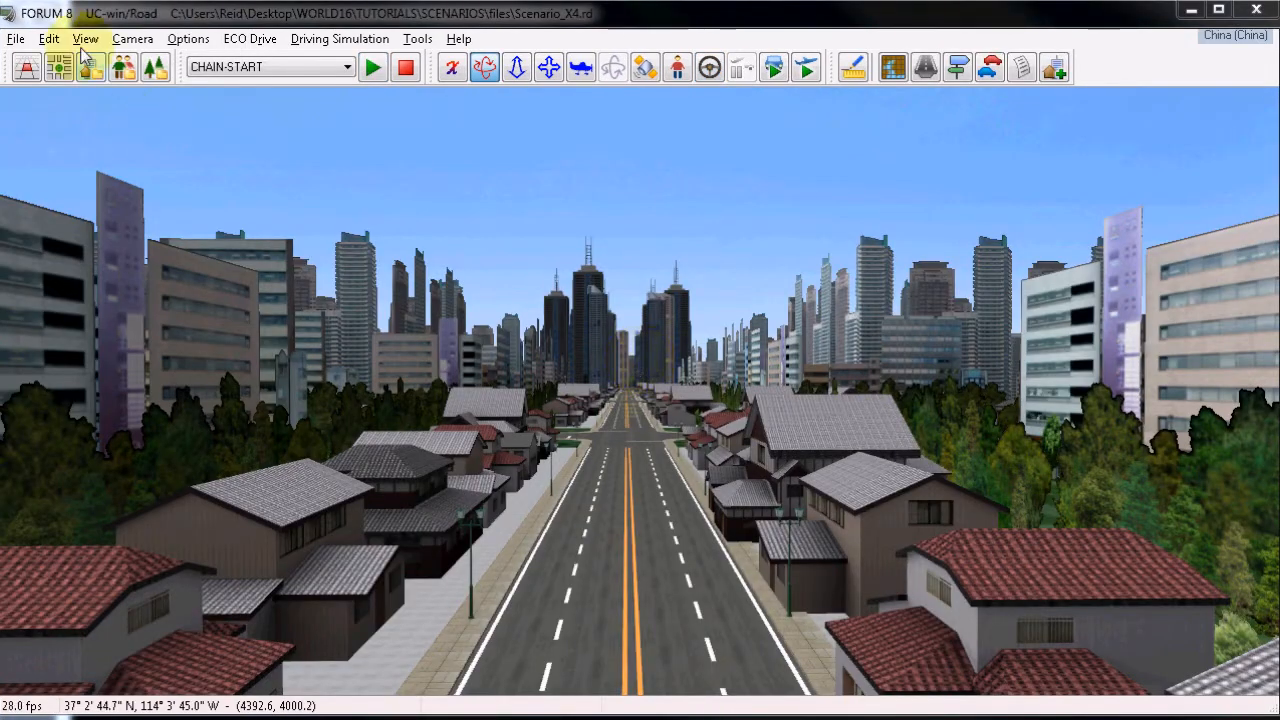
Reopen the CHAIN-START scenario for editing, view the START event's exits through Exit 9, and cancel the editor.
click(55, 40)
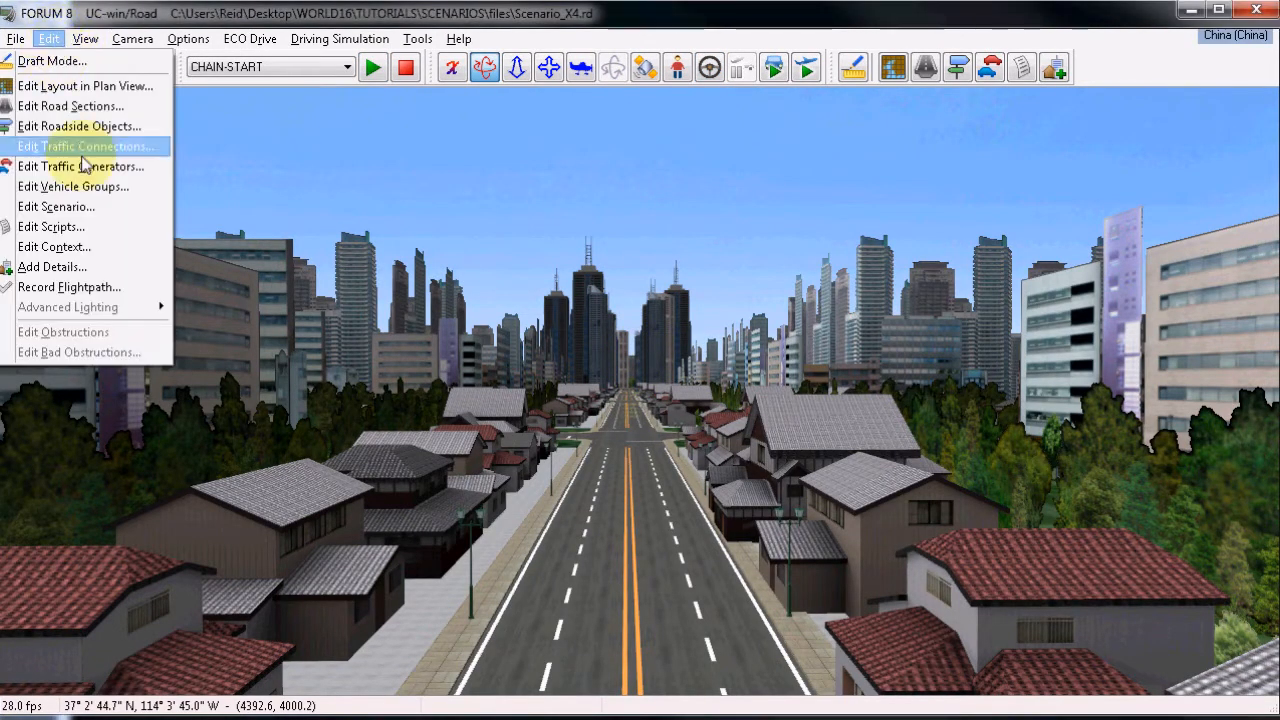
click(85, 215)
click(500, 336)
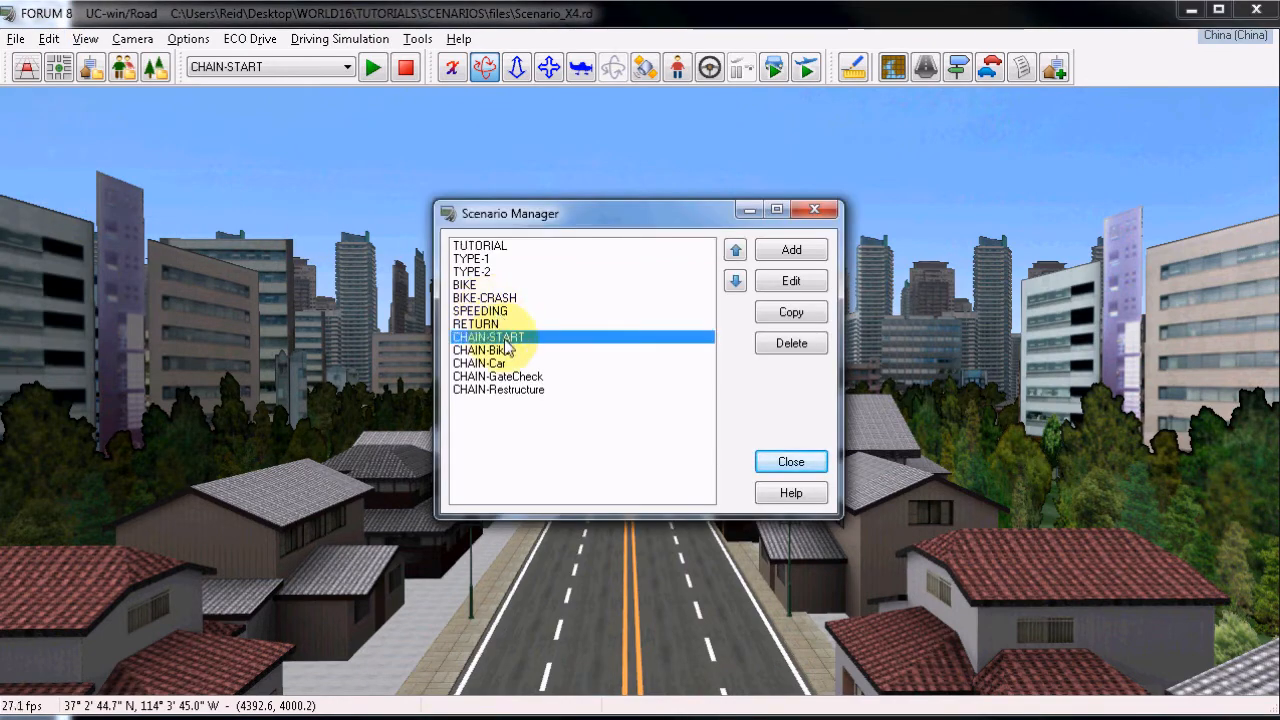
click(766, 280)
drag(676, 340, 957, 348)
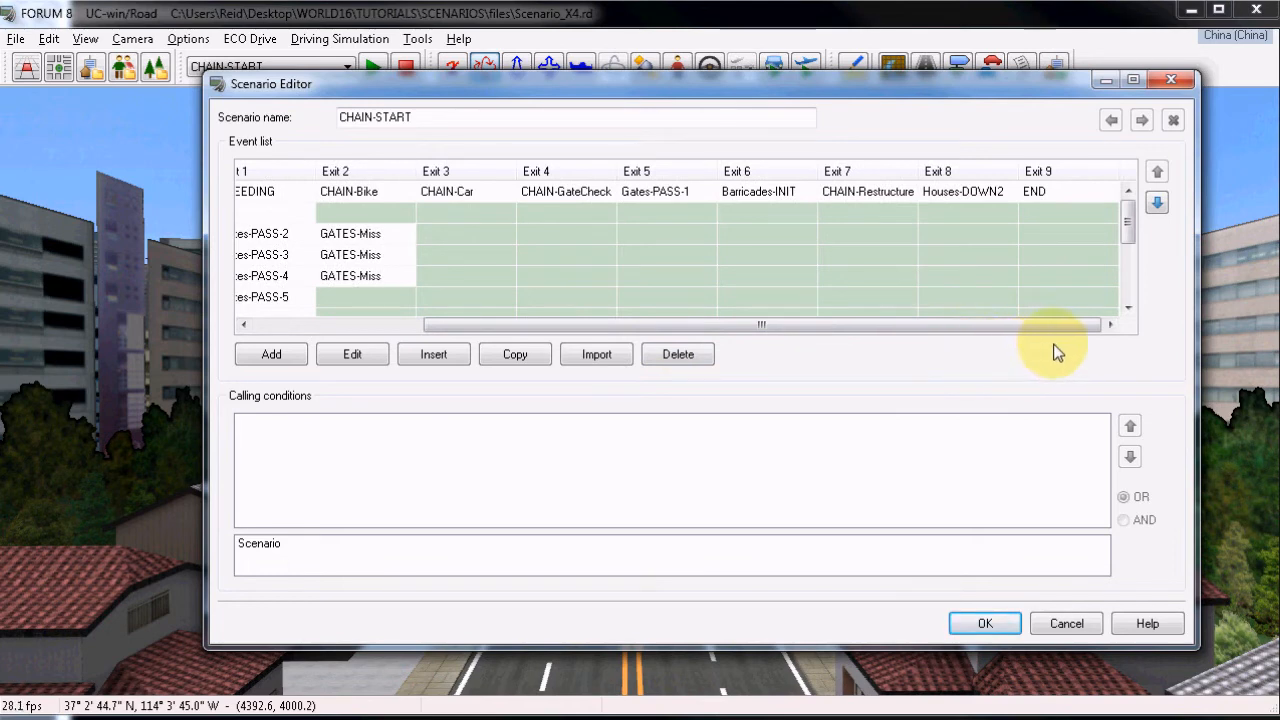
click(1066, 624)
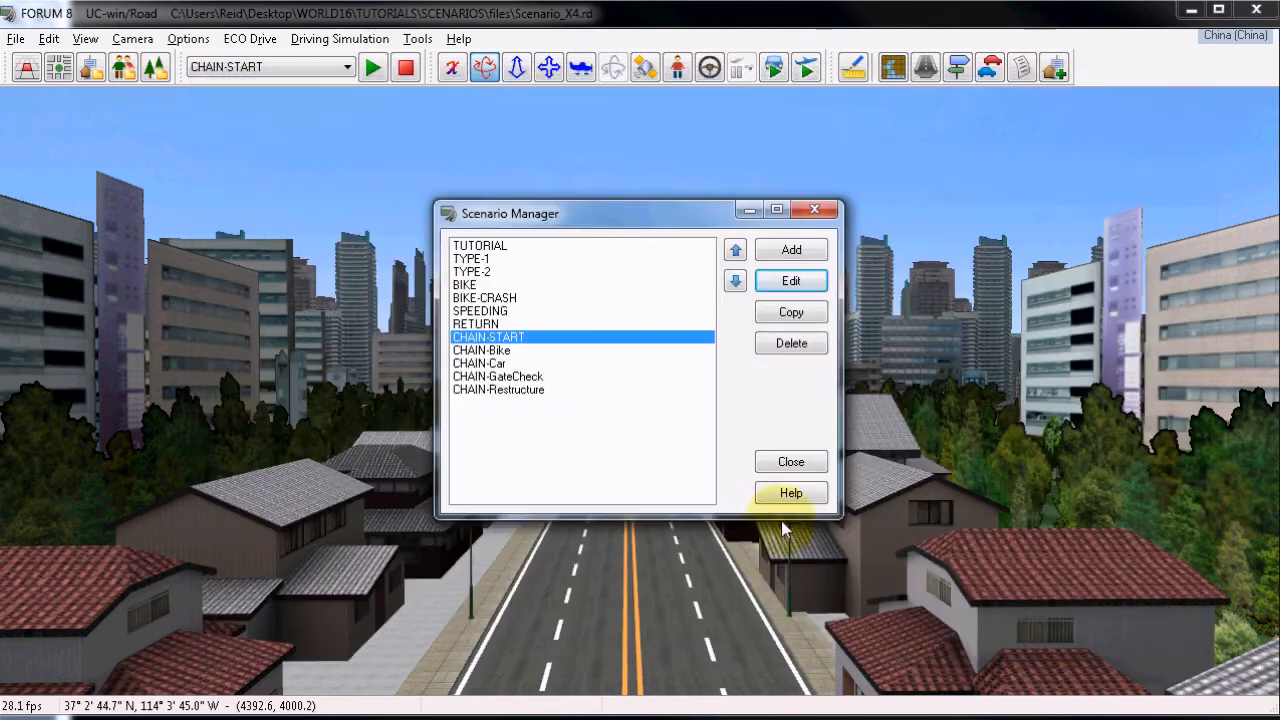
Open the CHAIN-Restructure scenario and inspect the DOWN-1 event's house model command executions, cancelling the event editor.
click(508, 390)
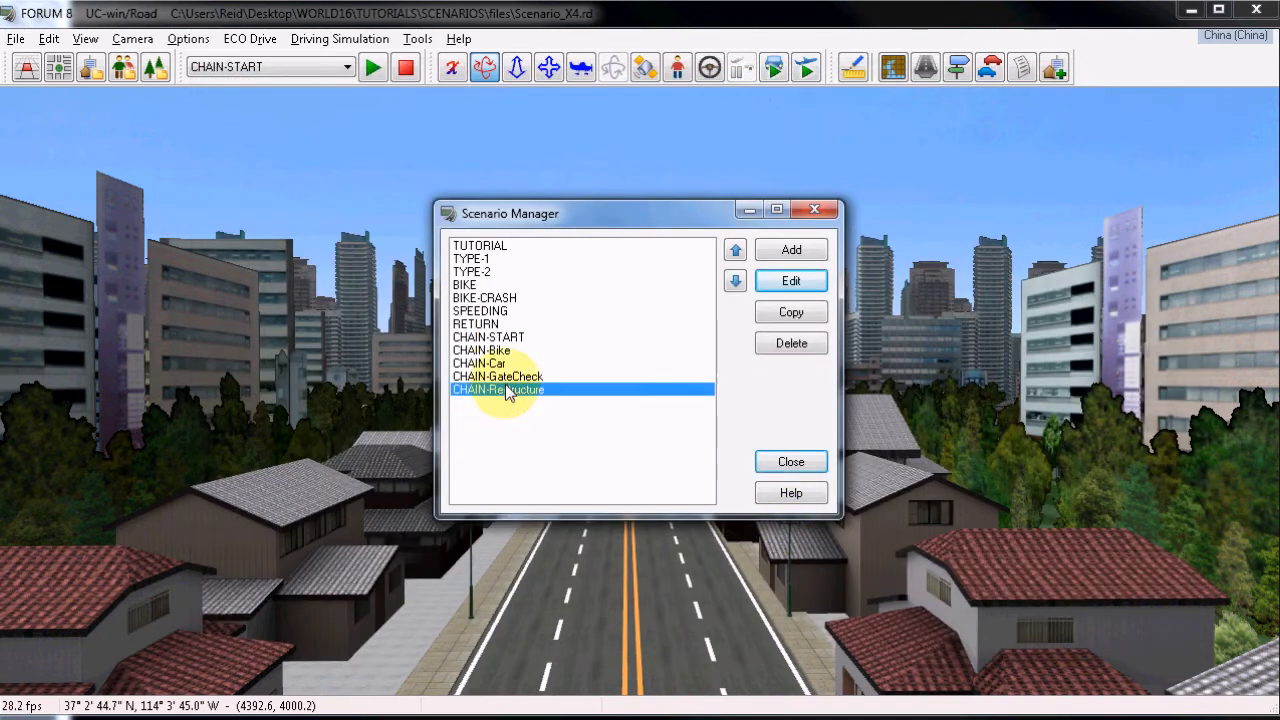
click(781, 281)
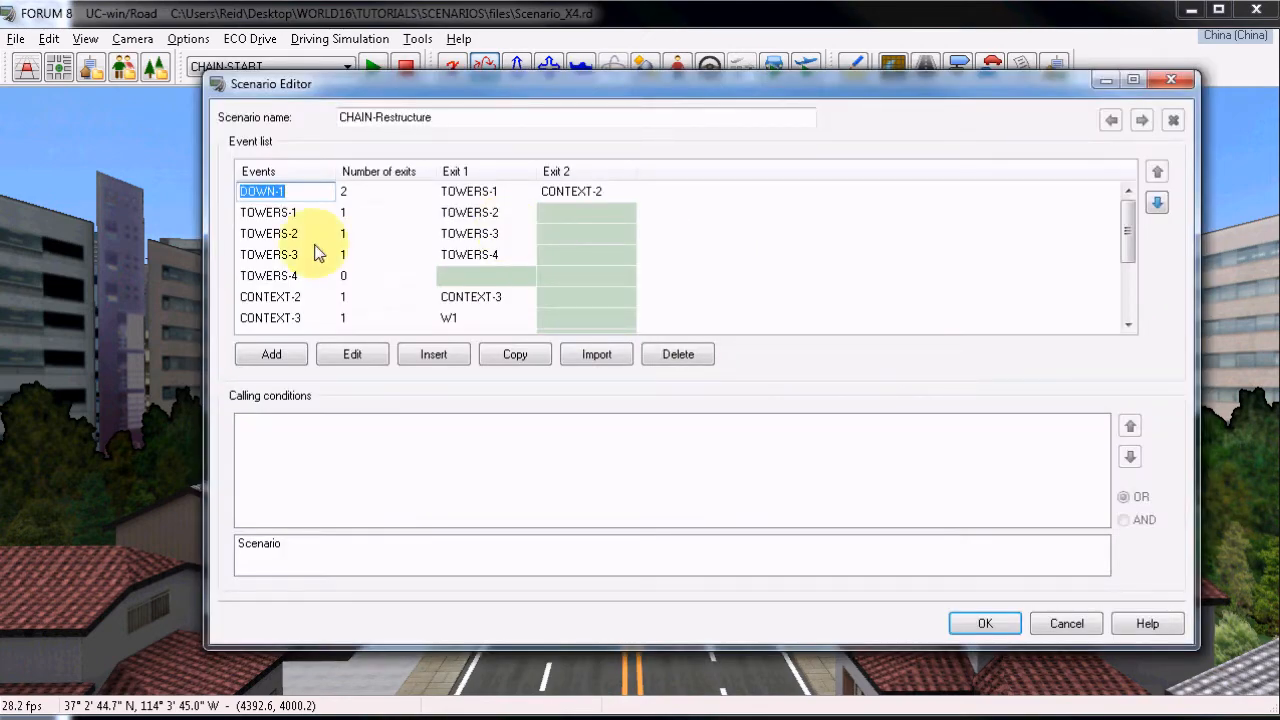
click(353, 358)
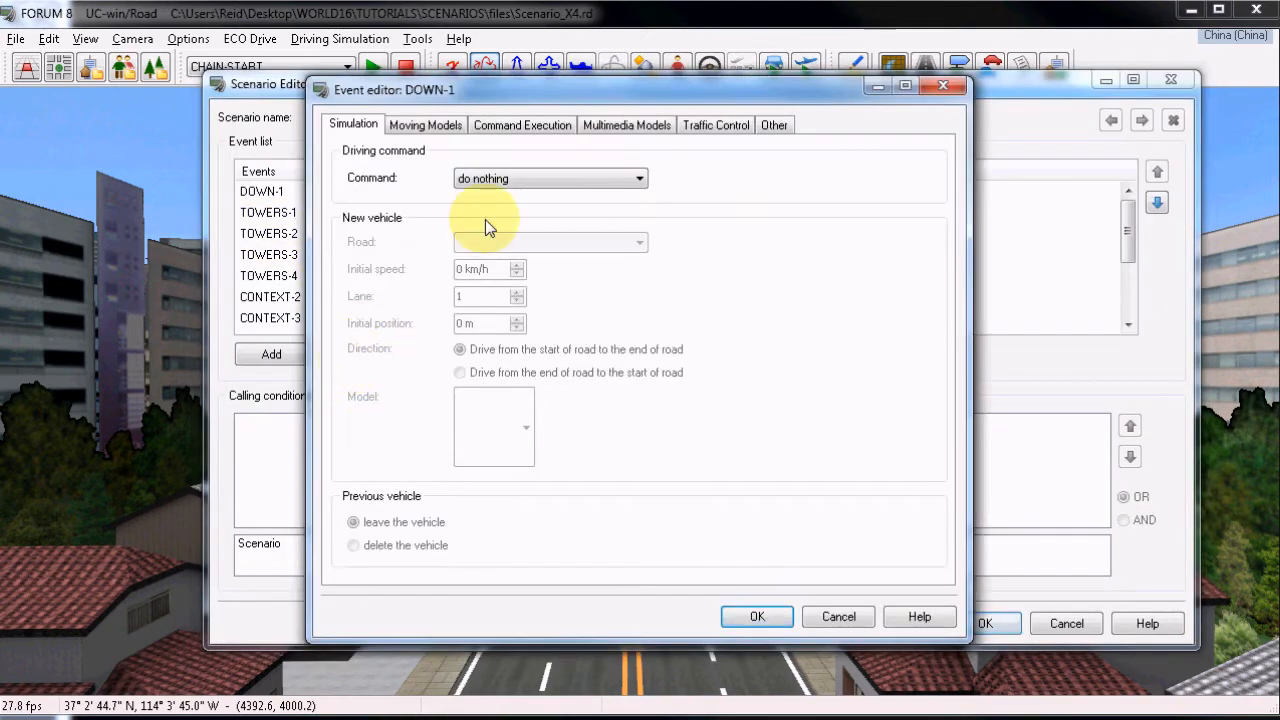
click(561, 128)
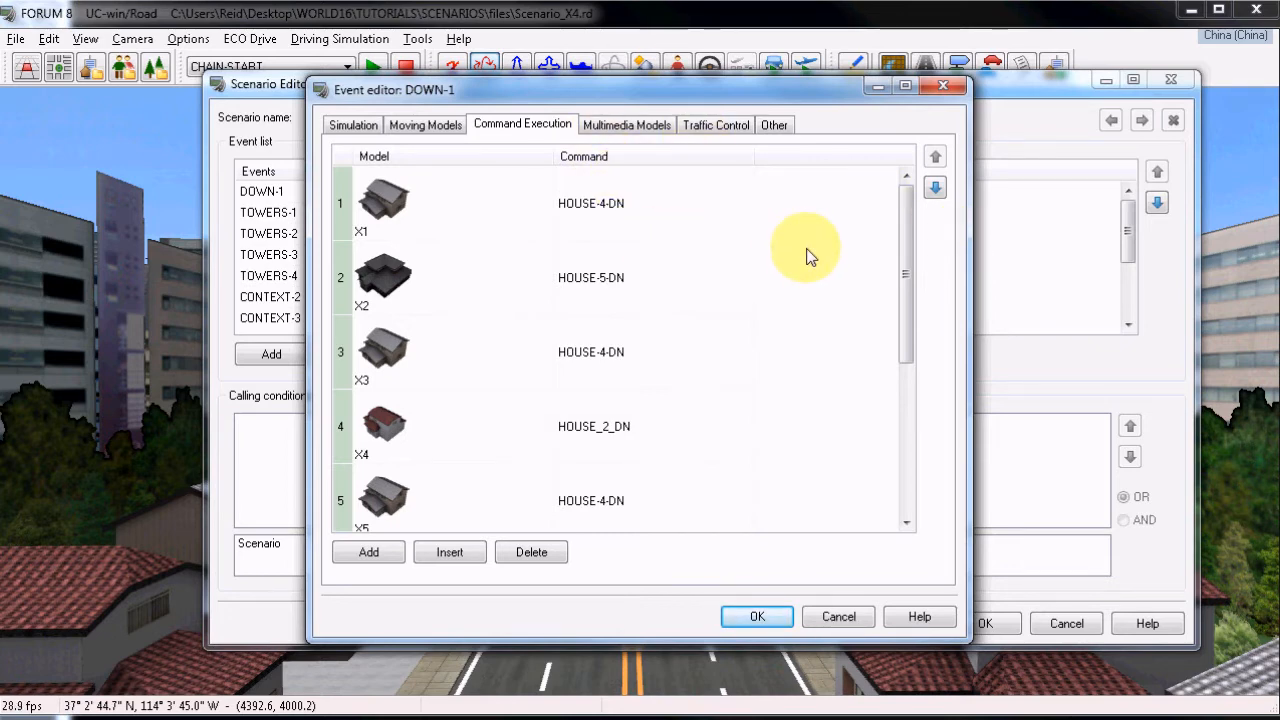
click(839, 616)
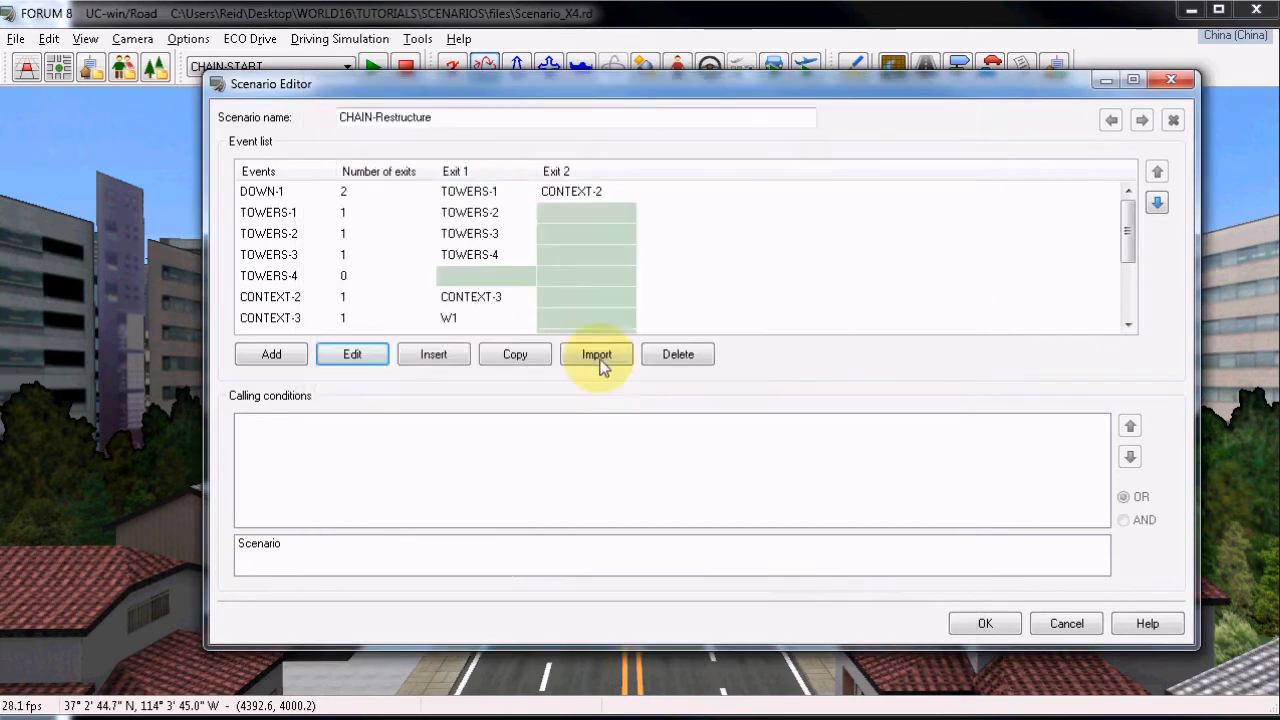
Inspect the TOWERS-3 event's tower model command executions and cancel the event editor.
click(295, 255)
click(352, 354)
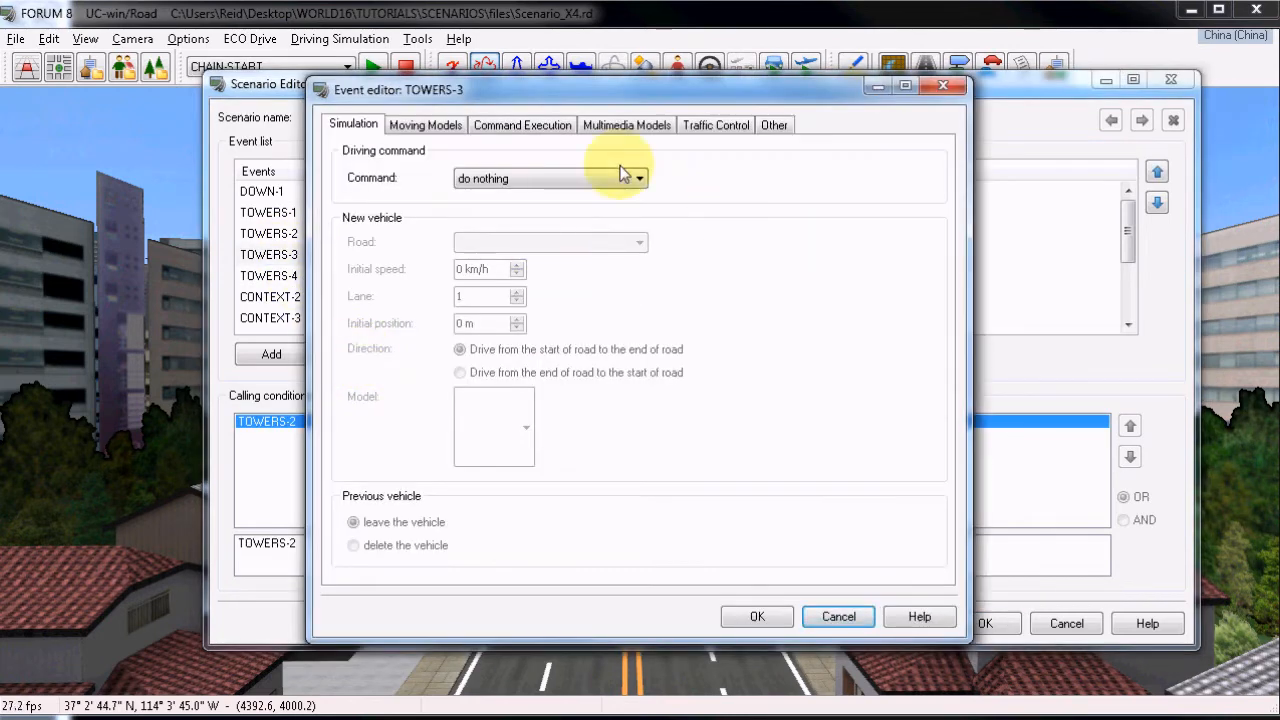
click(615, 130)
click(523, 126)
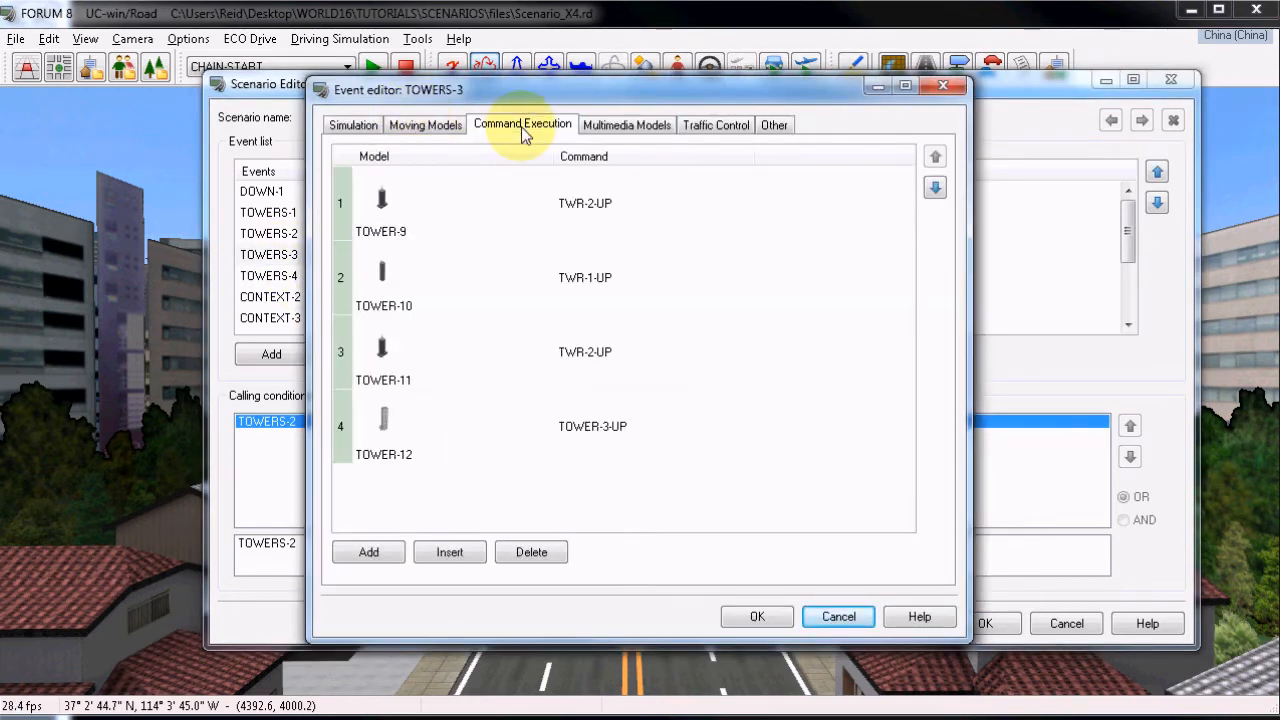
click(839, 617)
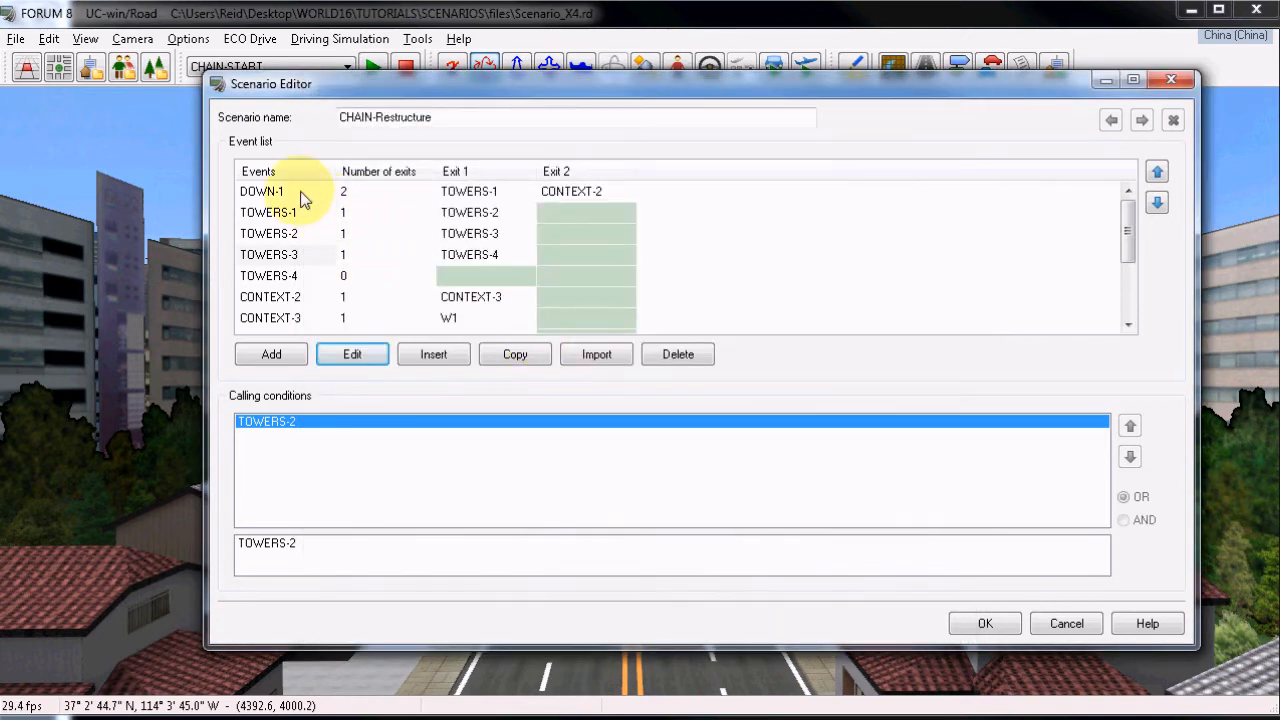
Compare the temporal exit conditions of DOWN-1's Exit 1 and Exit 2 and of TOWERS-1's Exit 1.
click(301, 194)
click(477, 194)
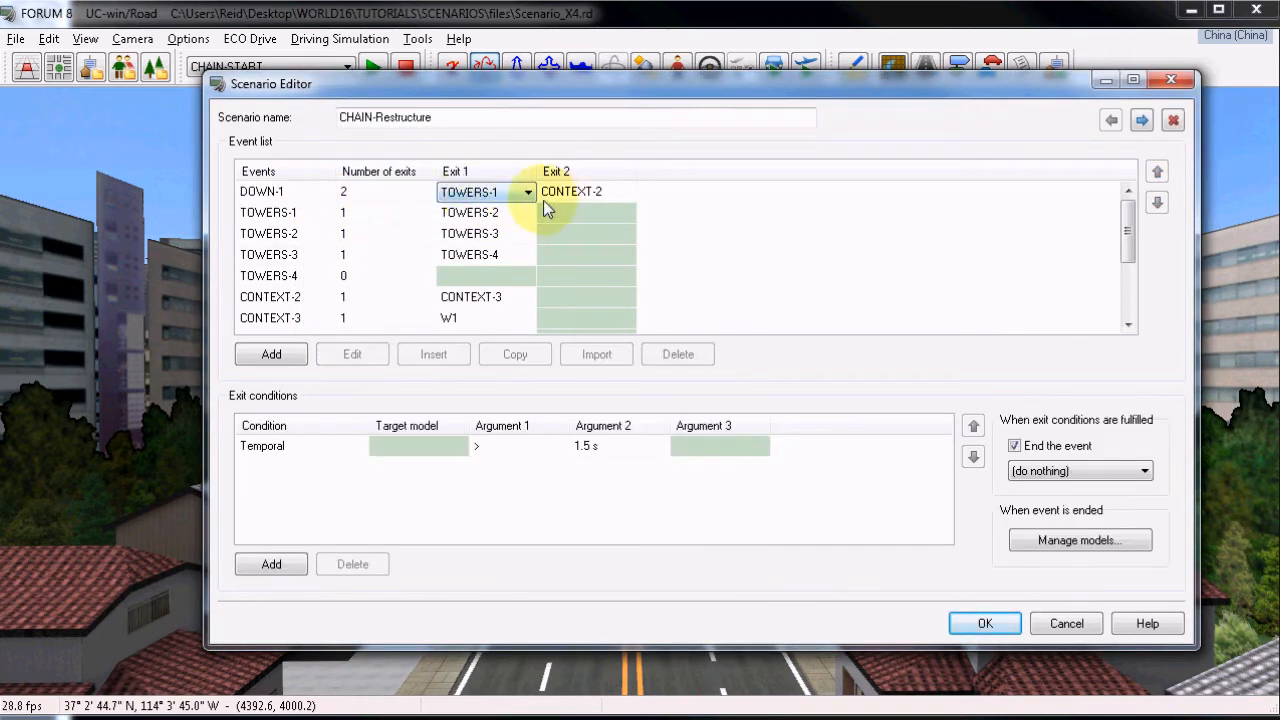
click(497, 217)
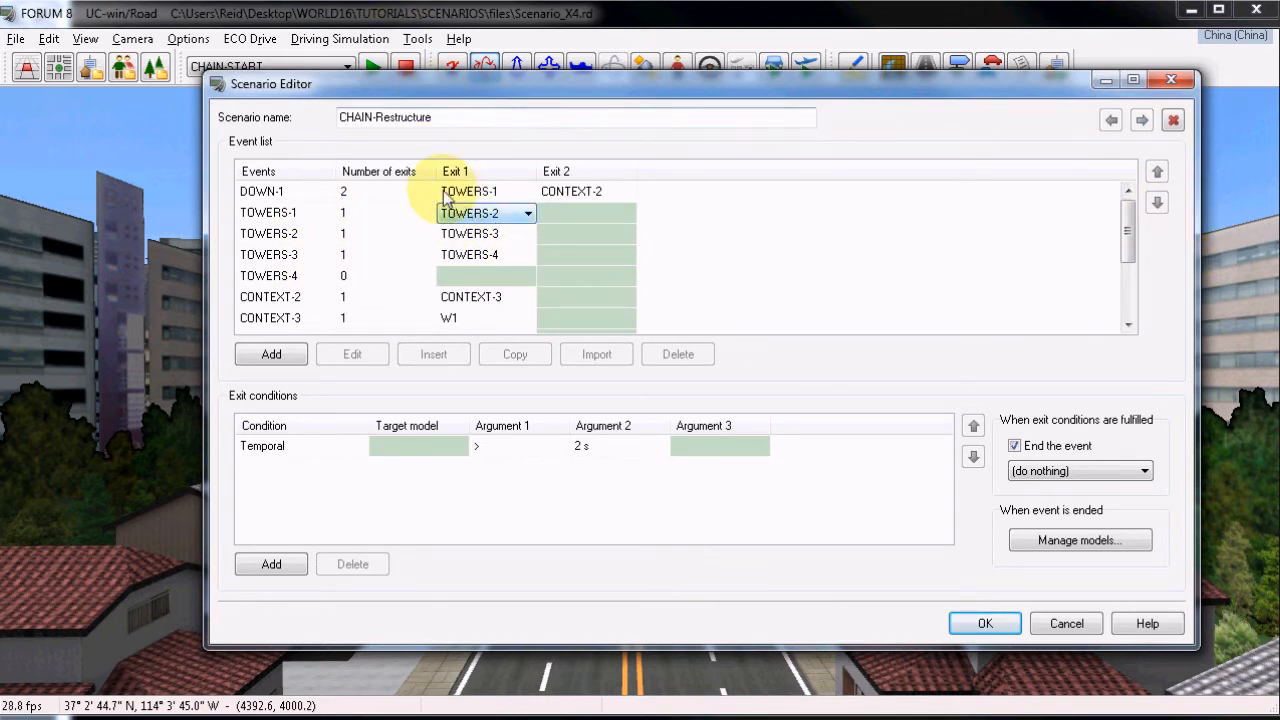
click(486, 191)
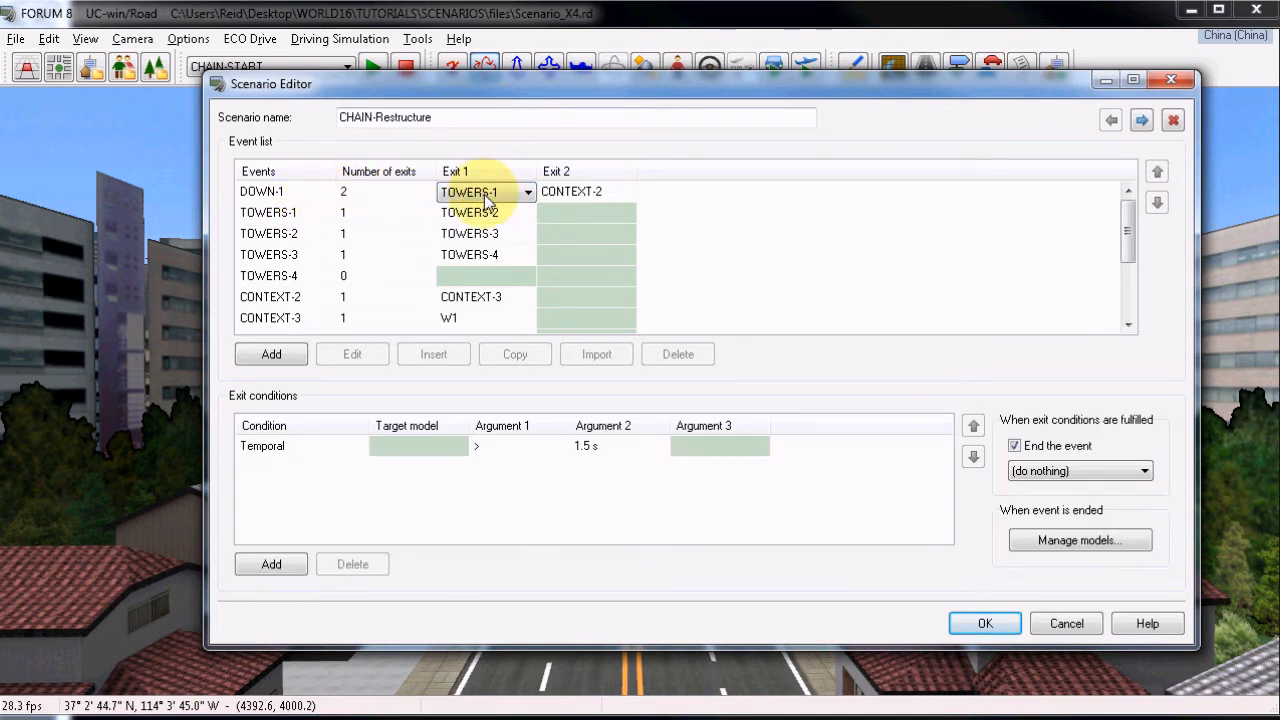
click(595, 193)
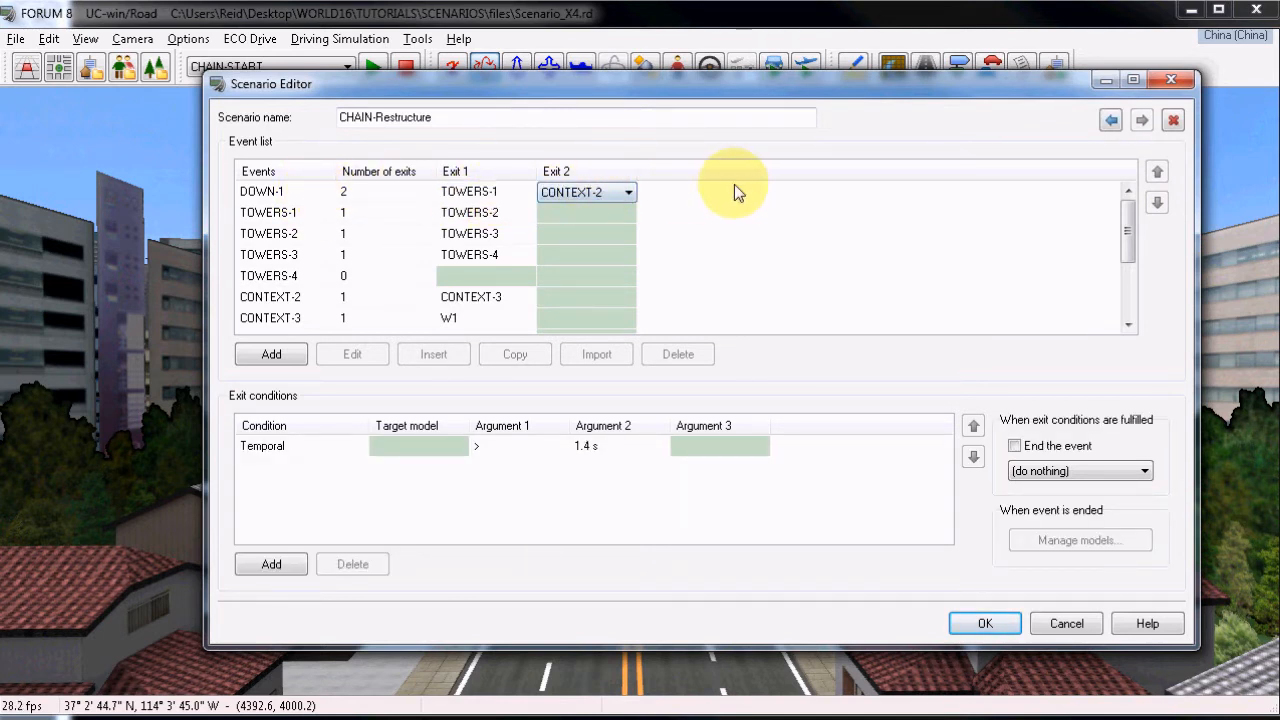
View the remaining CHAIN-Restructure events down to W6, then cancel the scenario editor and close the Scenario Manager.
drag(1128, 260, 1133, 302)
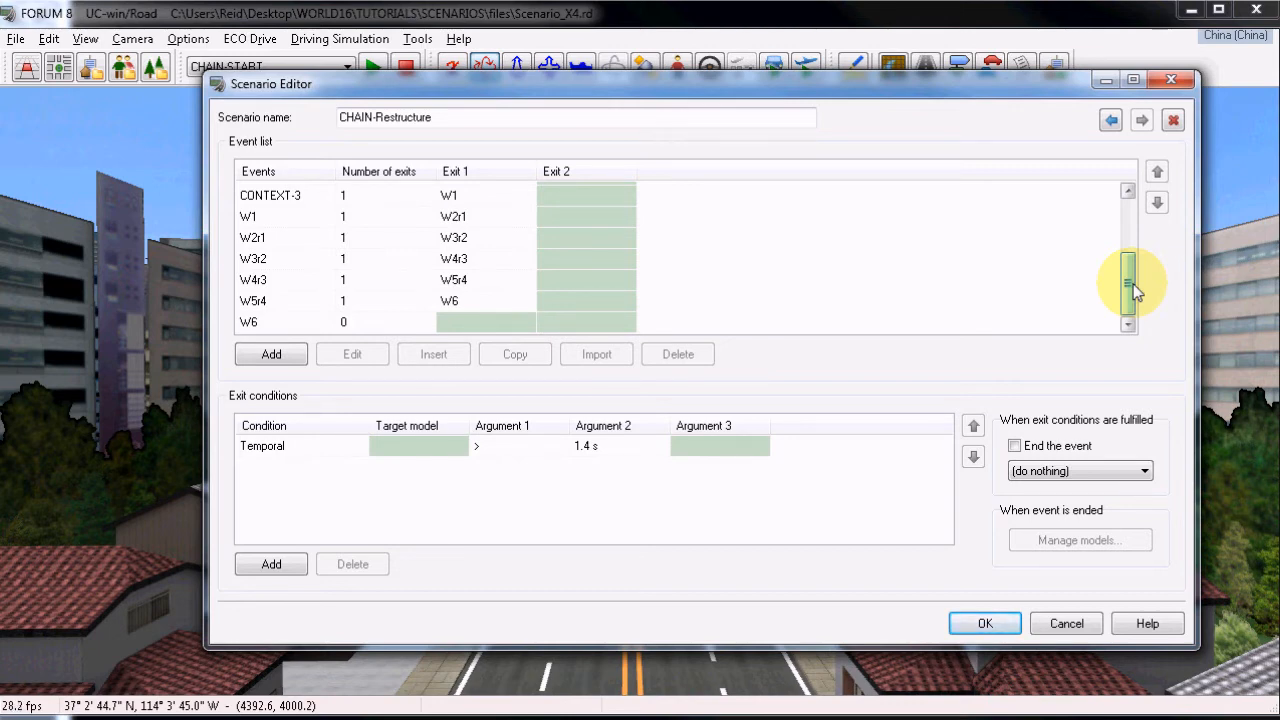
click(1062, 620)
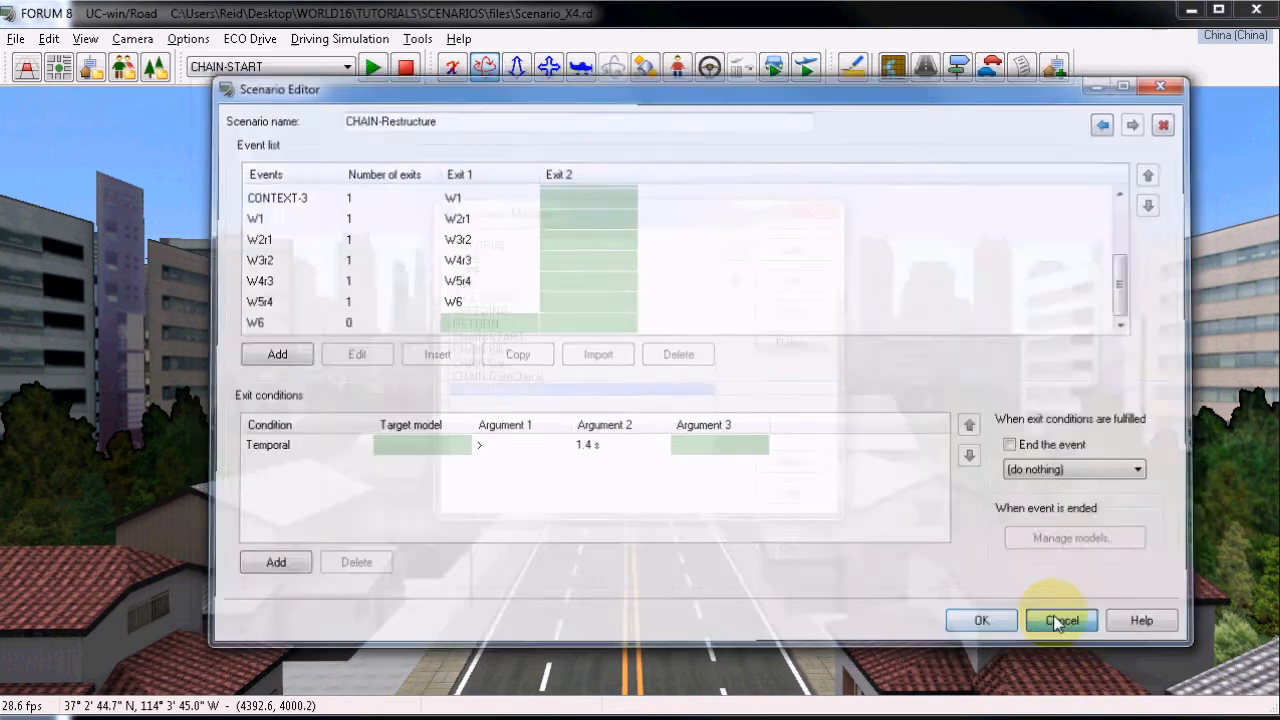
click(791, 461)
Open the Context Editor, review the parameters of the saved contexts including Weather-4 and Weather-5, and close it.
click(48, 38)
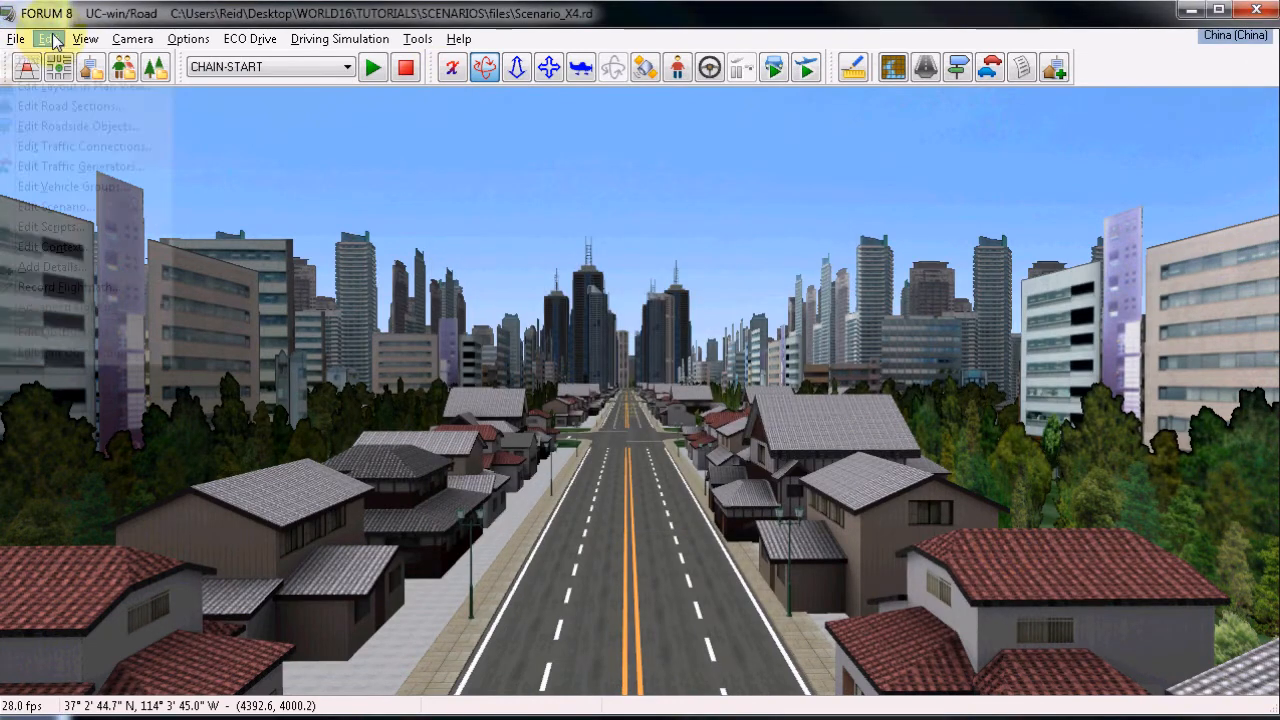
click(55, 246)
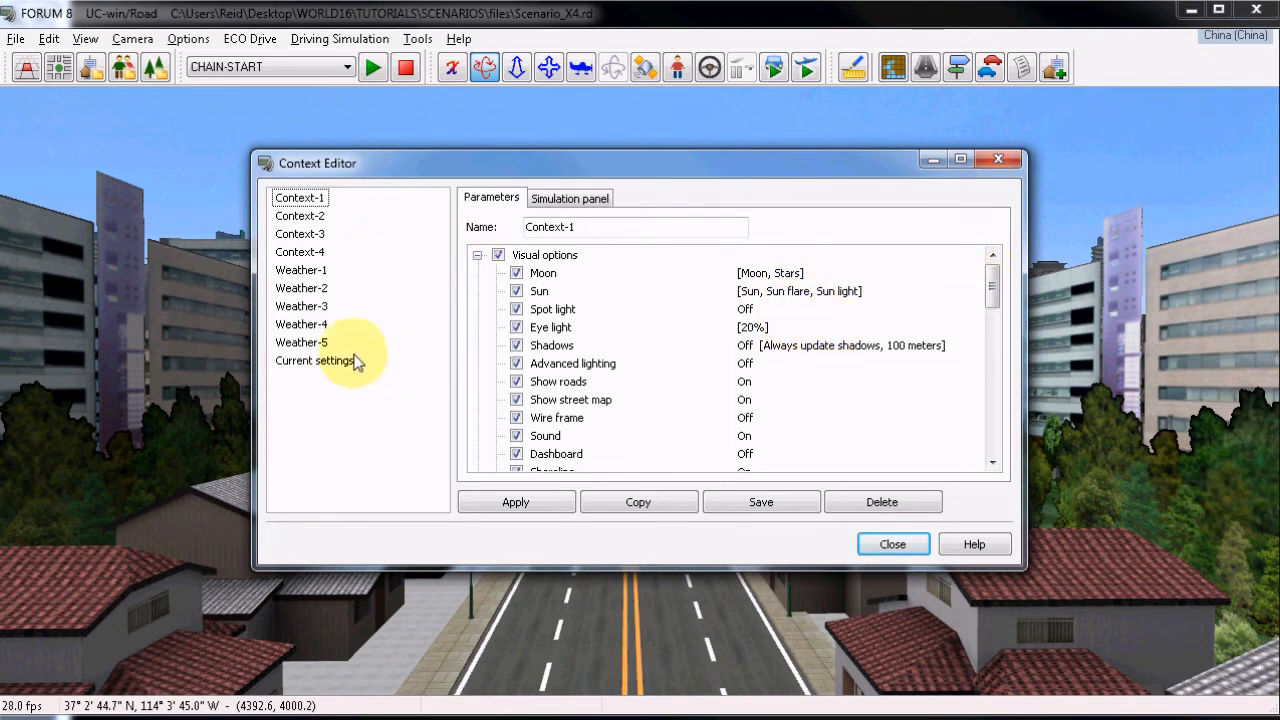
mouse_move(999, 284)
mouse_down()
mouse_move(992, 450)
mouse_move(1008, 280)
mouse_up()
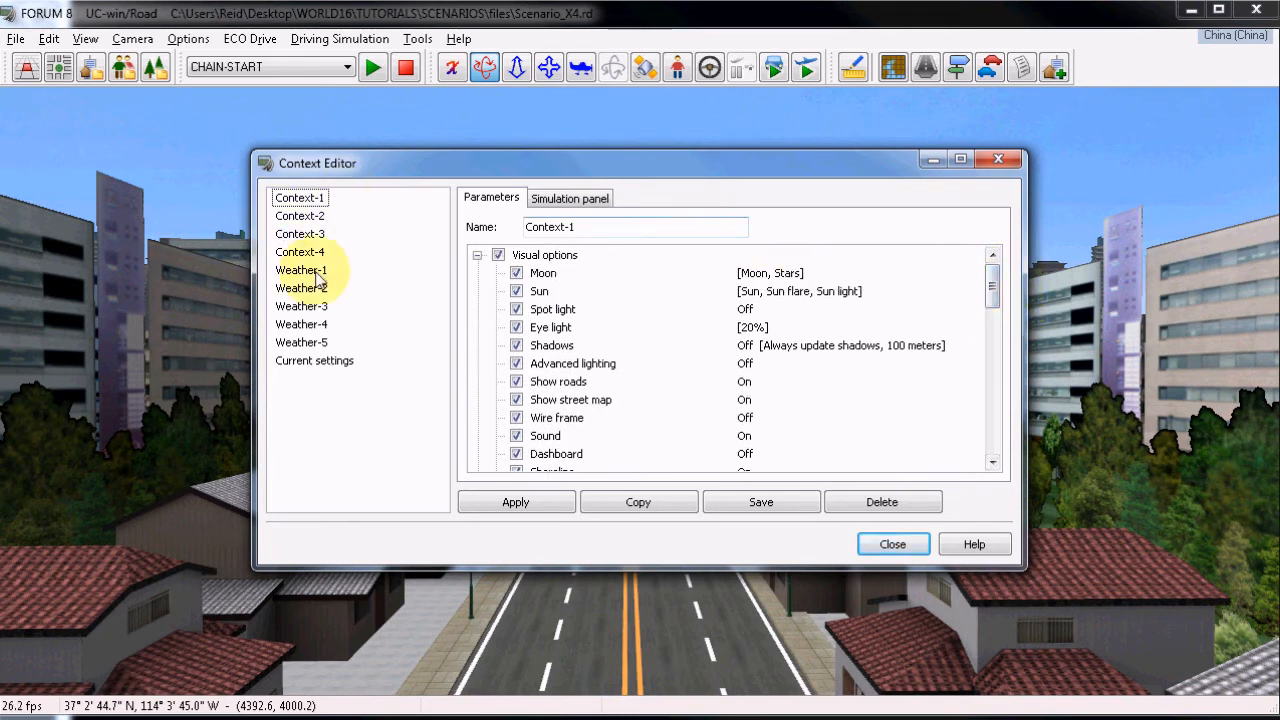
click(303, 343)
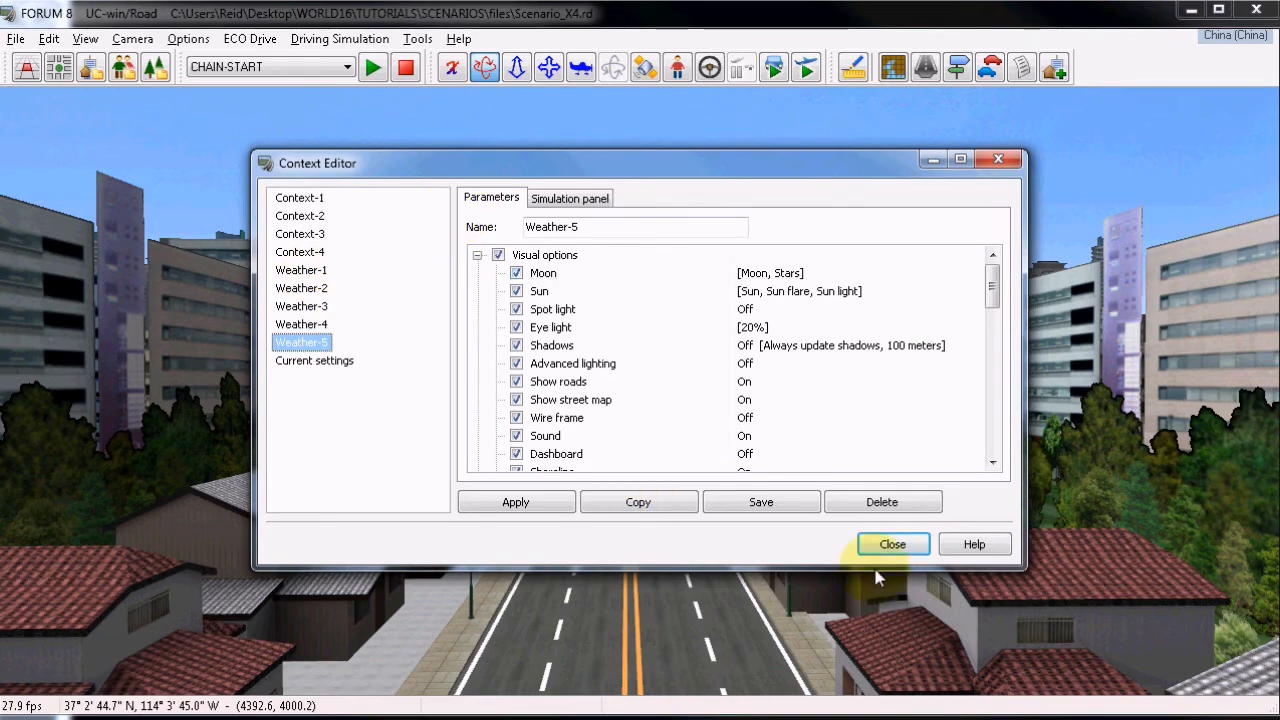
click(892, 544)
Reopen the CHAIN-Restructure scenario for editing from the Scenario Manager.
click(49, 38)
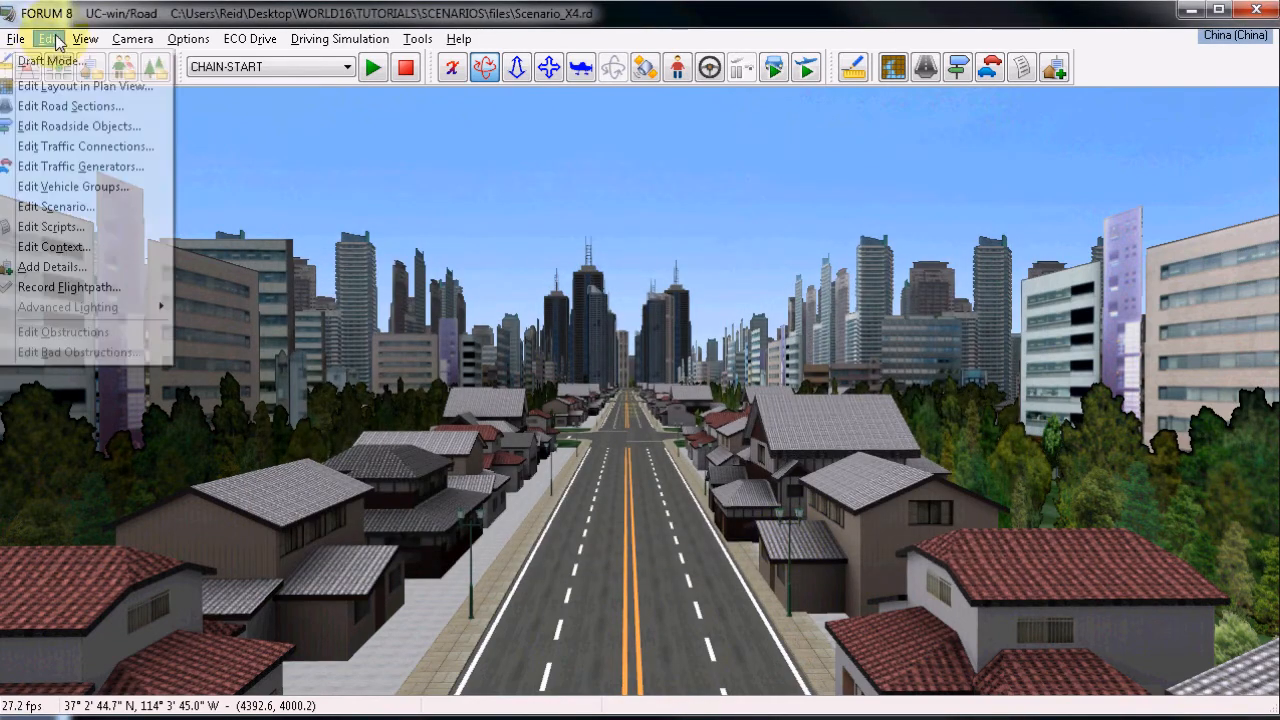
click(86, 207)
click(511, 392)
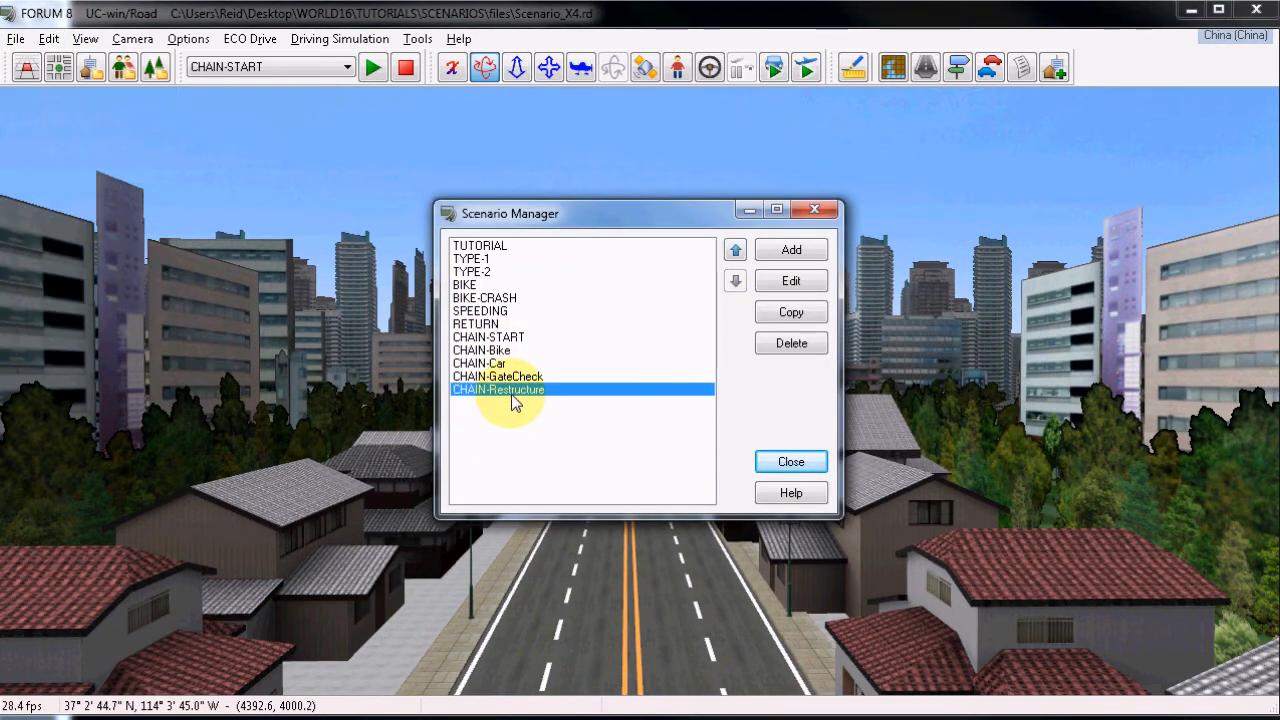
click(791, 280)
Inspect which context the CONTEXT-2 event applies and cancel the event editor.
scroll(400, 268, down, 2)
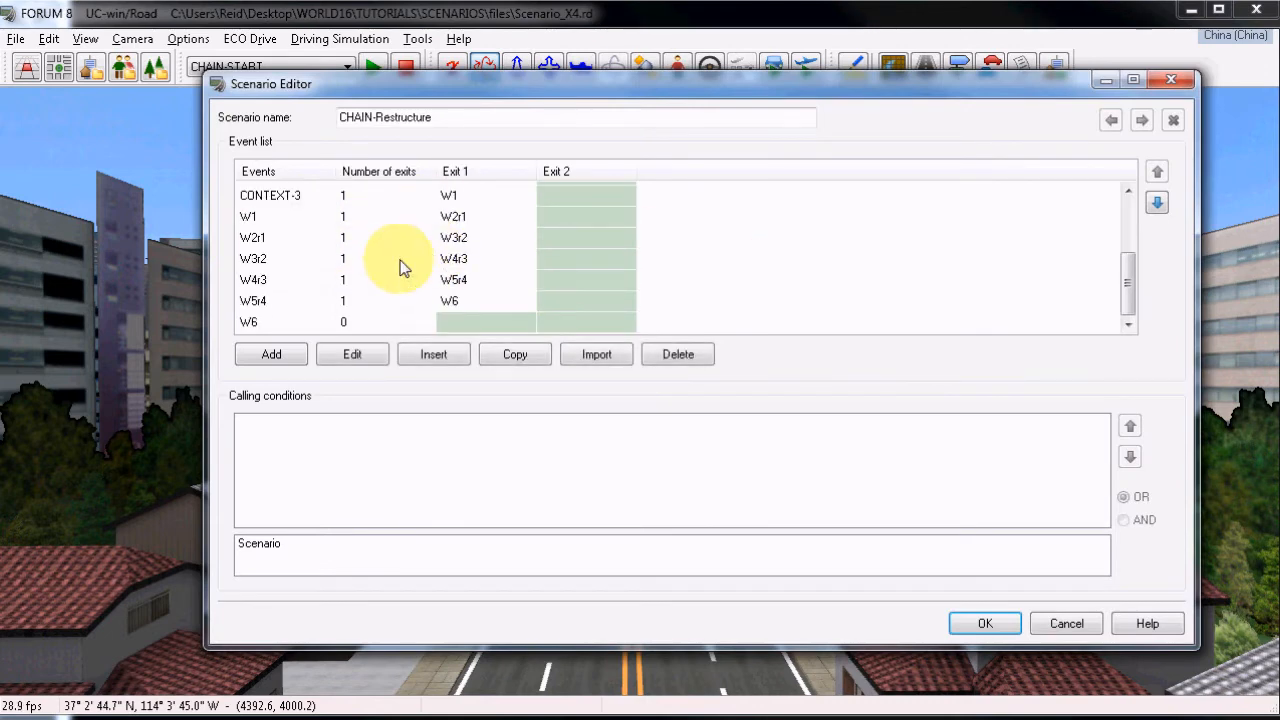
click(285, 216)
scroll(328, 285, up, 2)
click(290, 296)
click(353, 353)
click(773, 125)
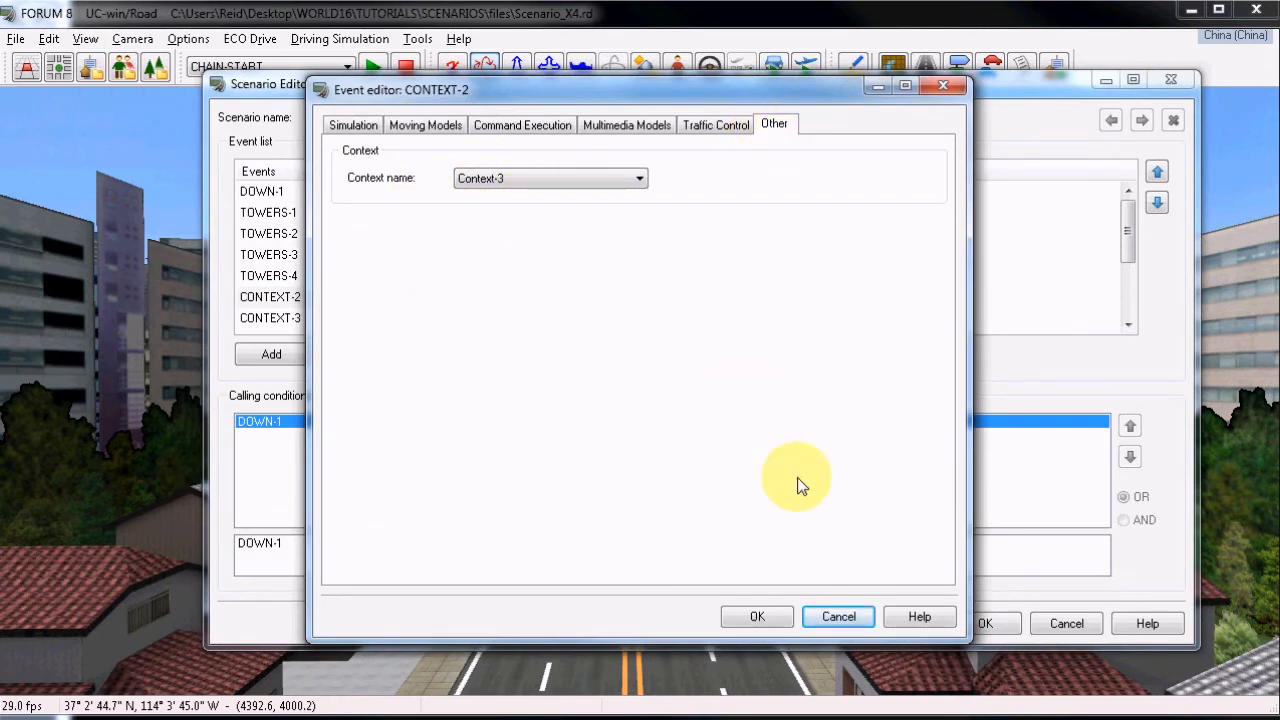
click(838, 616)
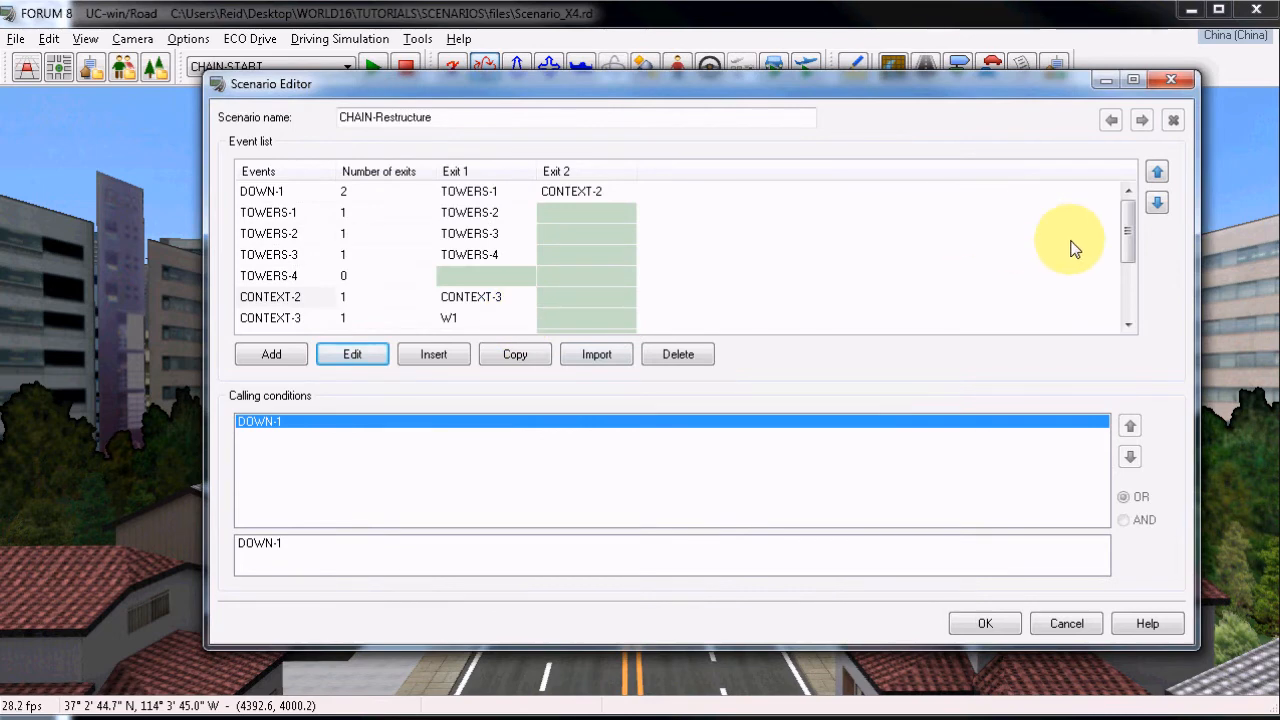
Check the exit condition and end-of-event setting of the W2r1 event's Exit 1, and cancel the scenario editor.
drag(1127, 210, 1138, 262)
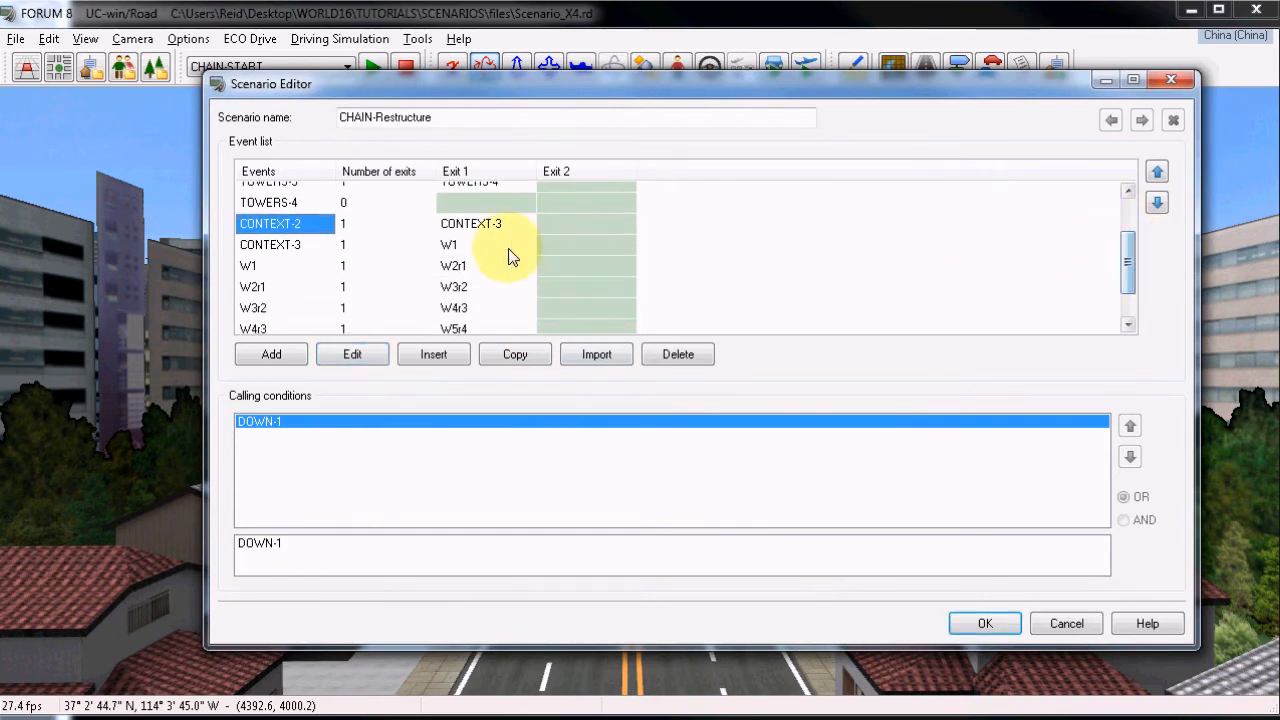
click(533, 247)
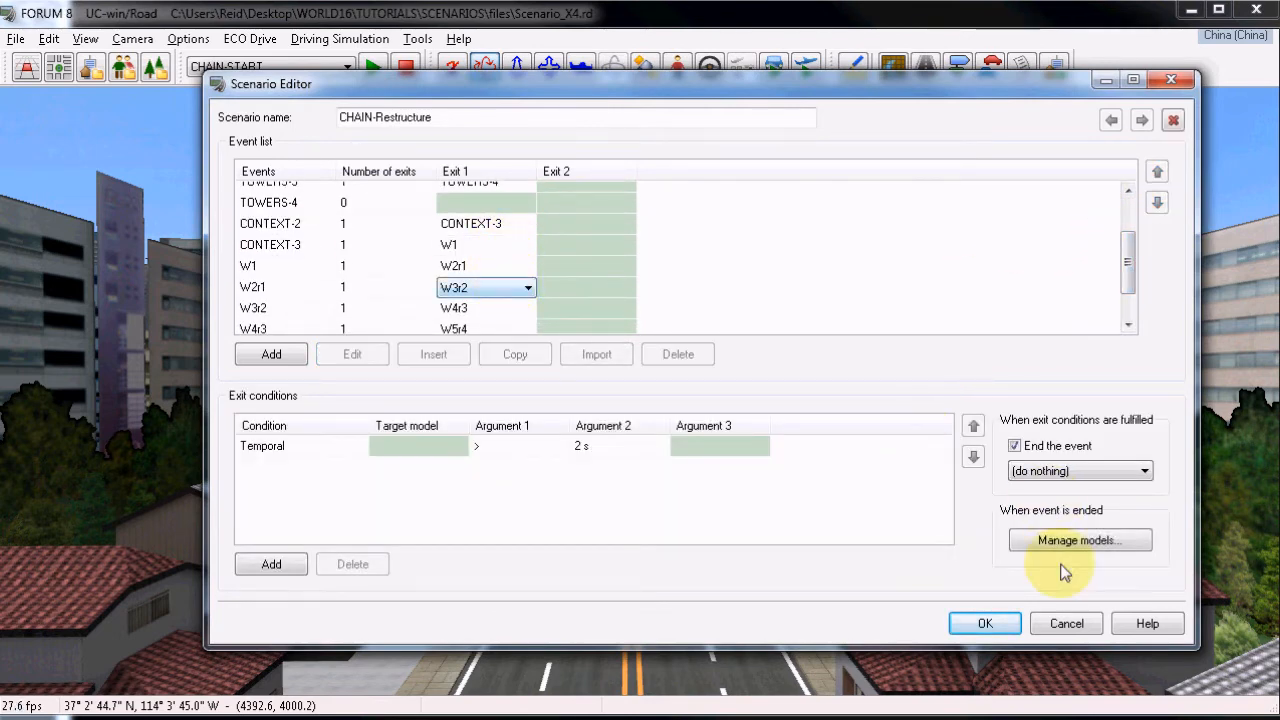
click(1066, 623)
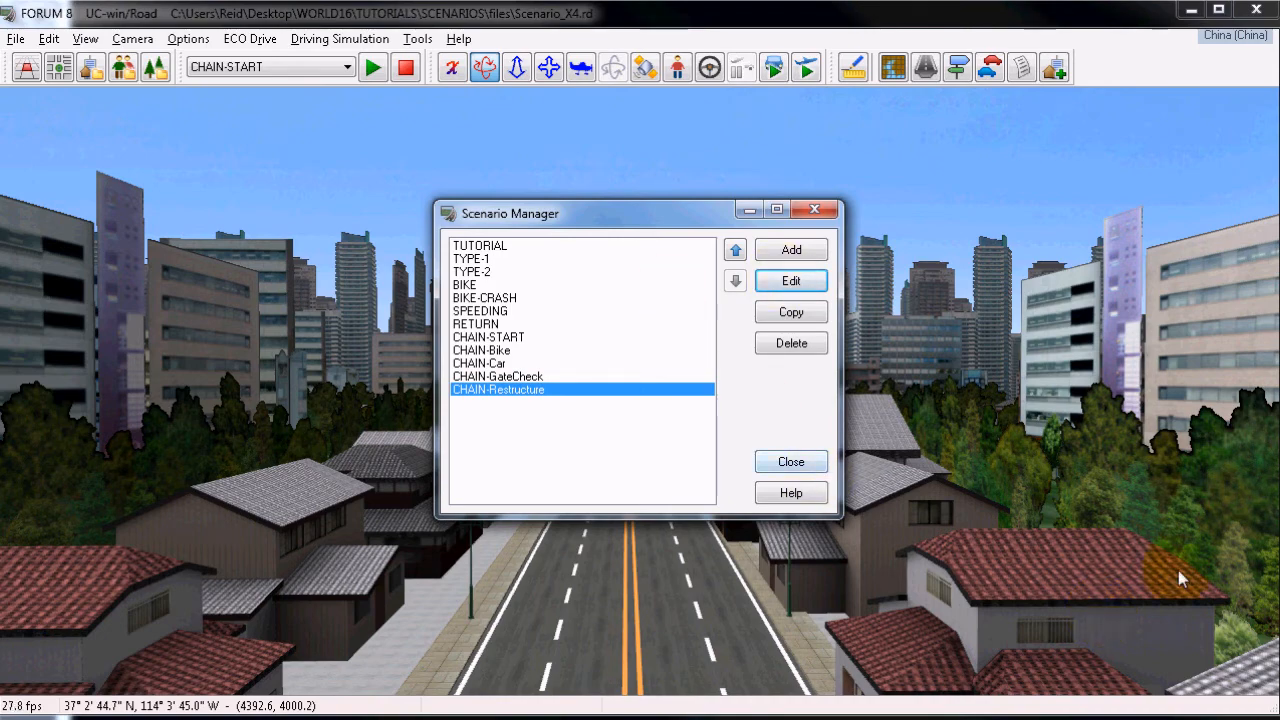
Close the Scenario Manager and run the CHAIN-START scenario.
click(792, 463)
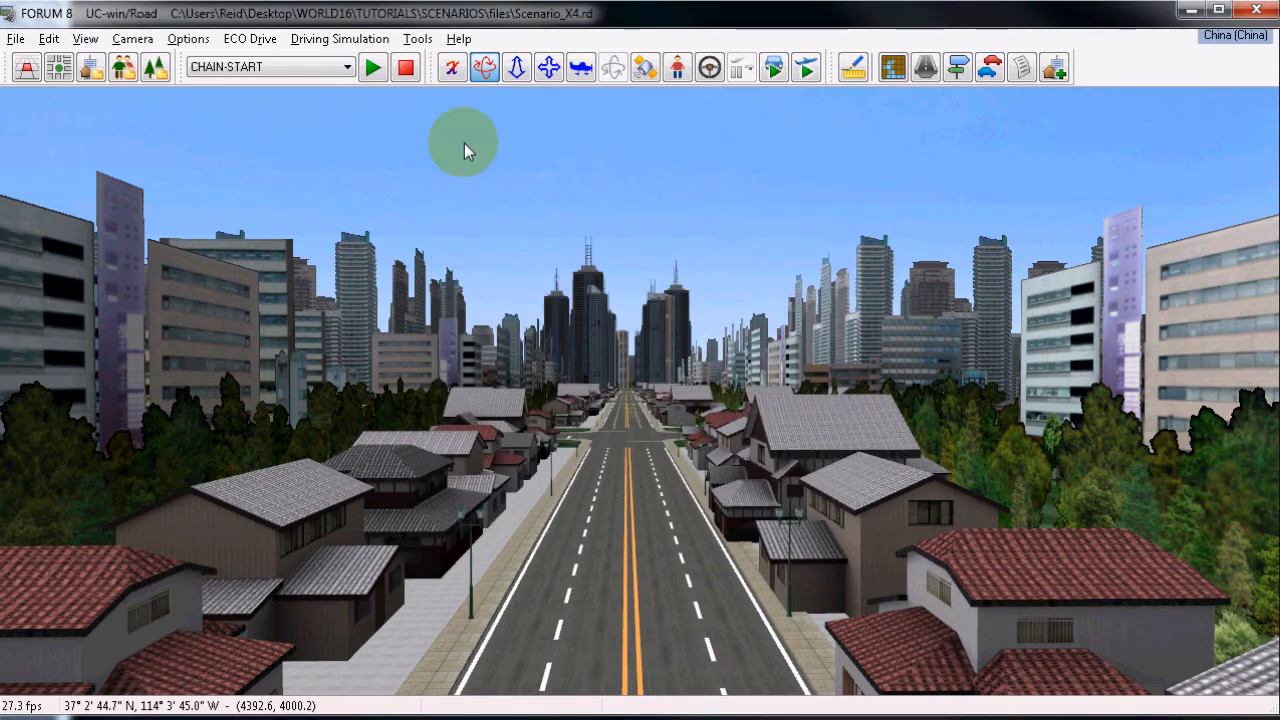
click(374, 69)
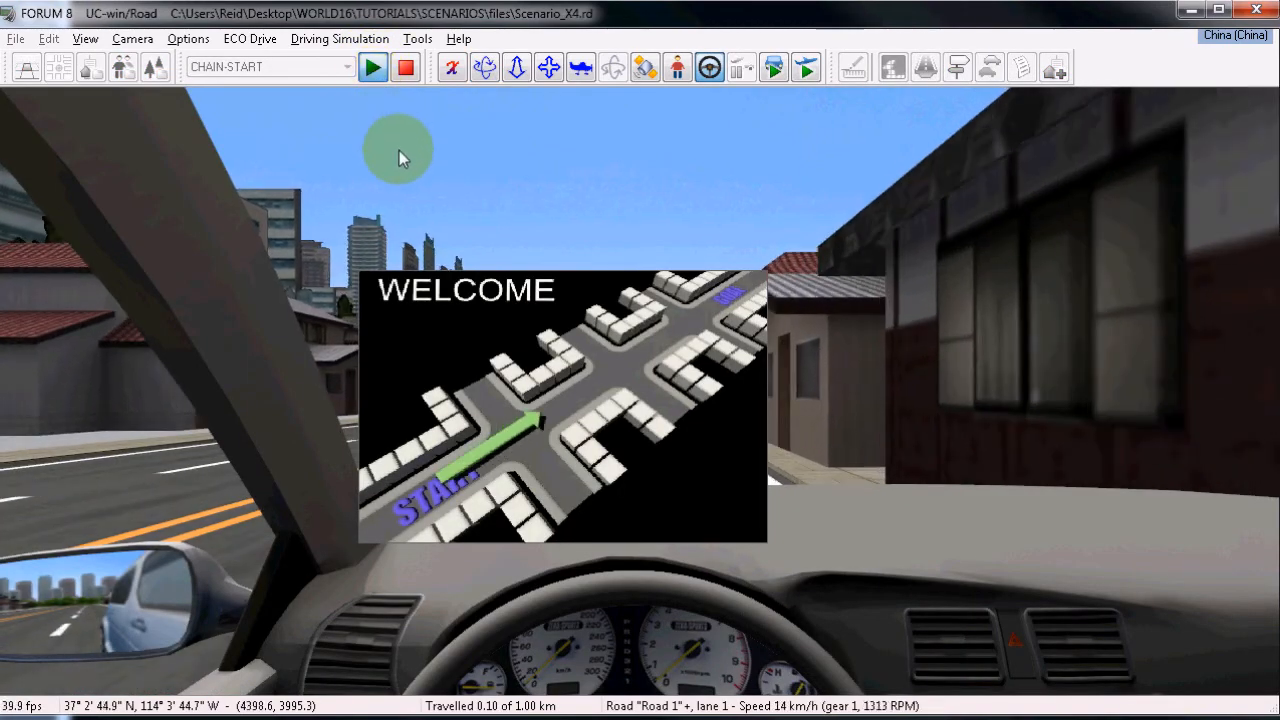